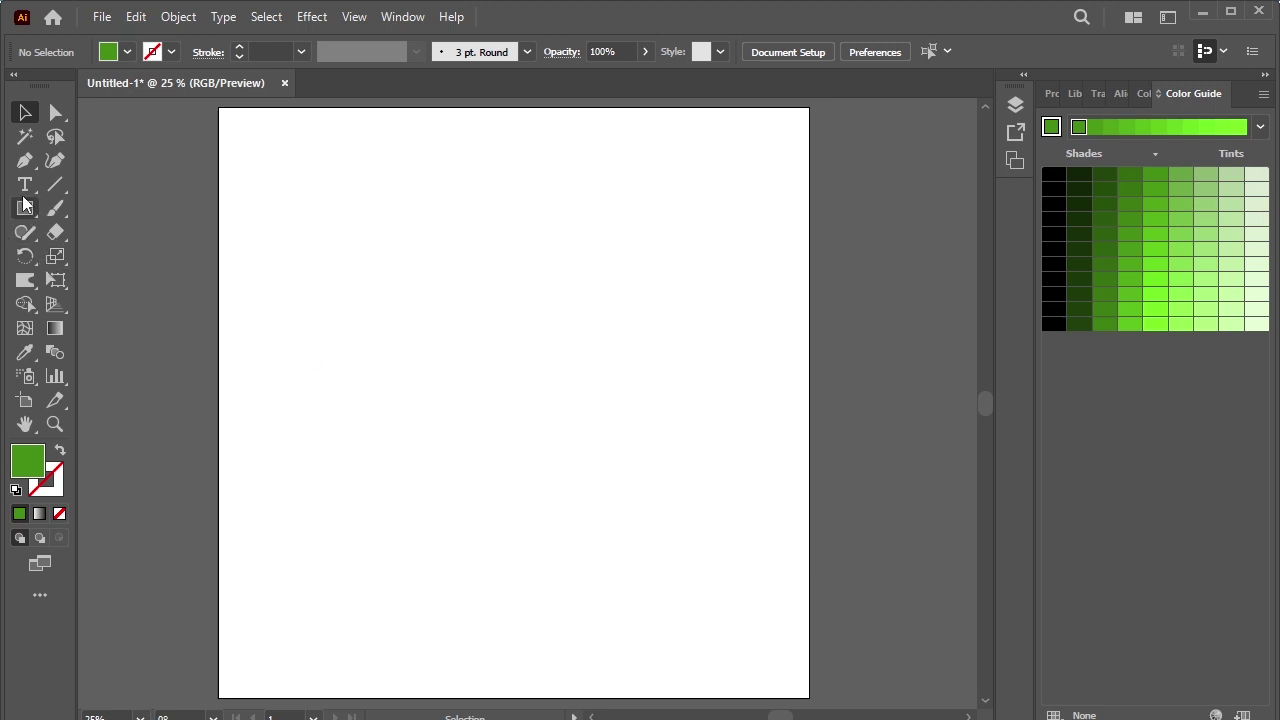
Step: Draw a large rectangle over the upper artboard with default white fill and no stroke
{"action": "left_click", "coordinate": [26, 208]}
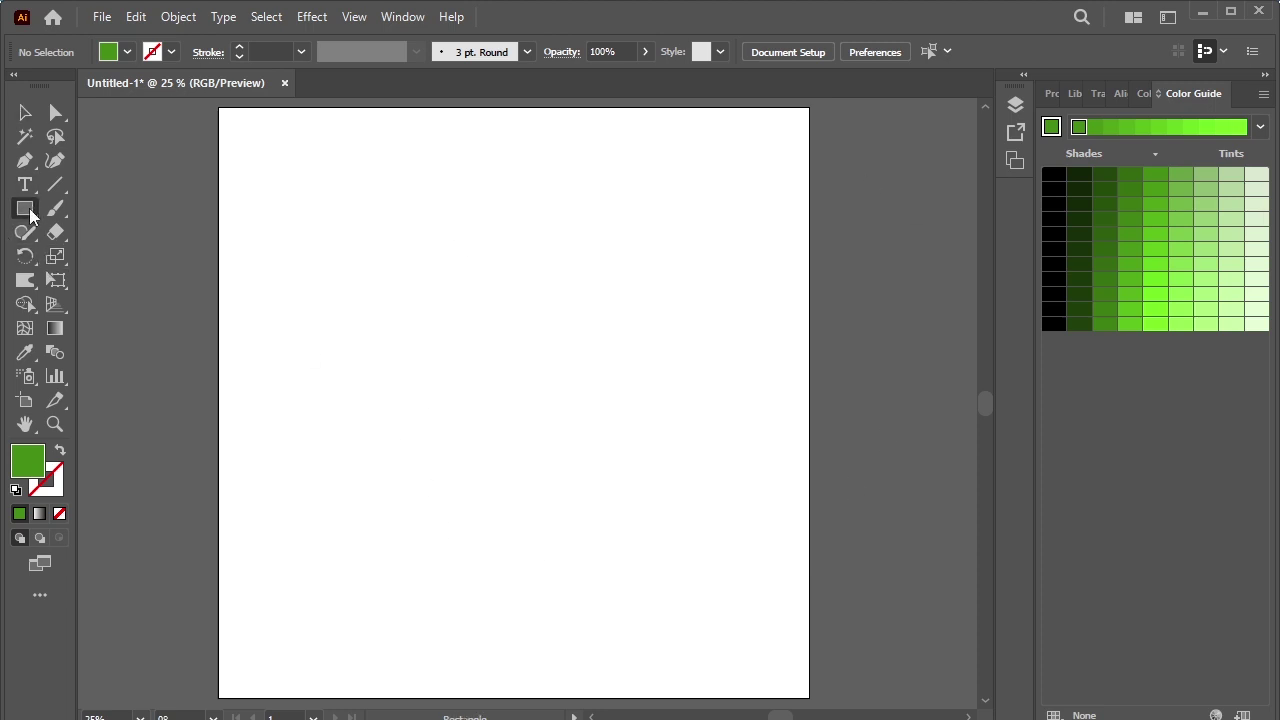
{"action": "left_click_drag", "start_coordinate": [30, 214], "coordinate": [89, 206]}
{"action": "left_click_drag", "start_coordinate": [262, 190], "coordinate": [778, 517]}
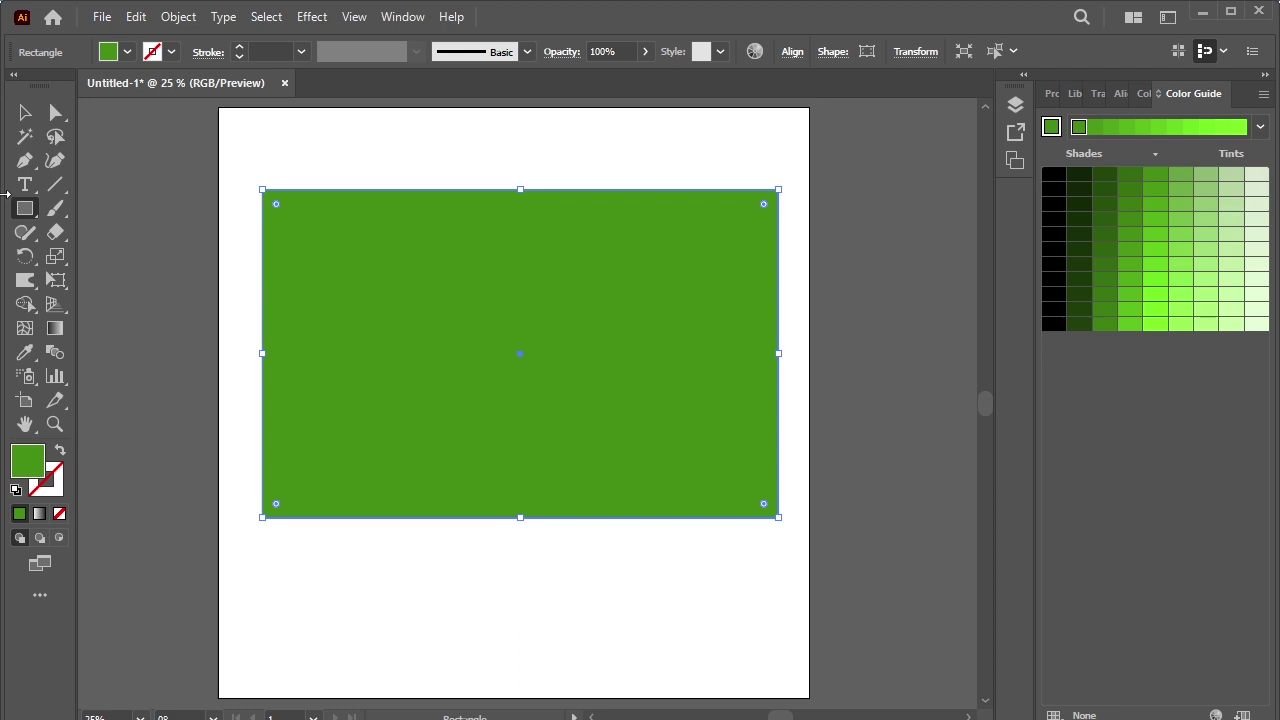
{"action": "left_click", "coordinate": [16, 490]}
{"action": "left_click", "coordinate": [52, 482]}
{"action": "left_click", "coordinate": [59, 513]}
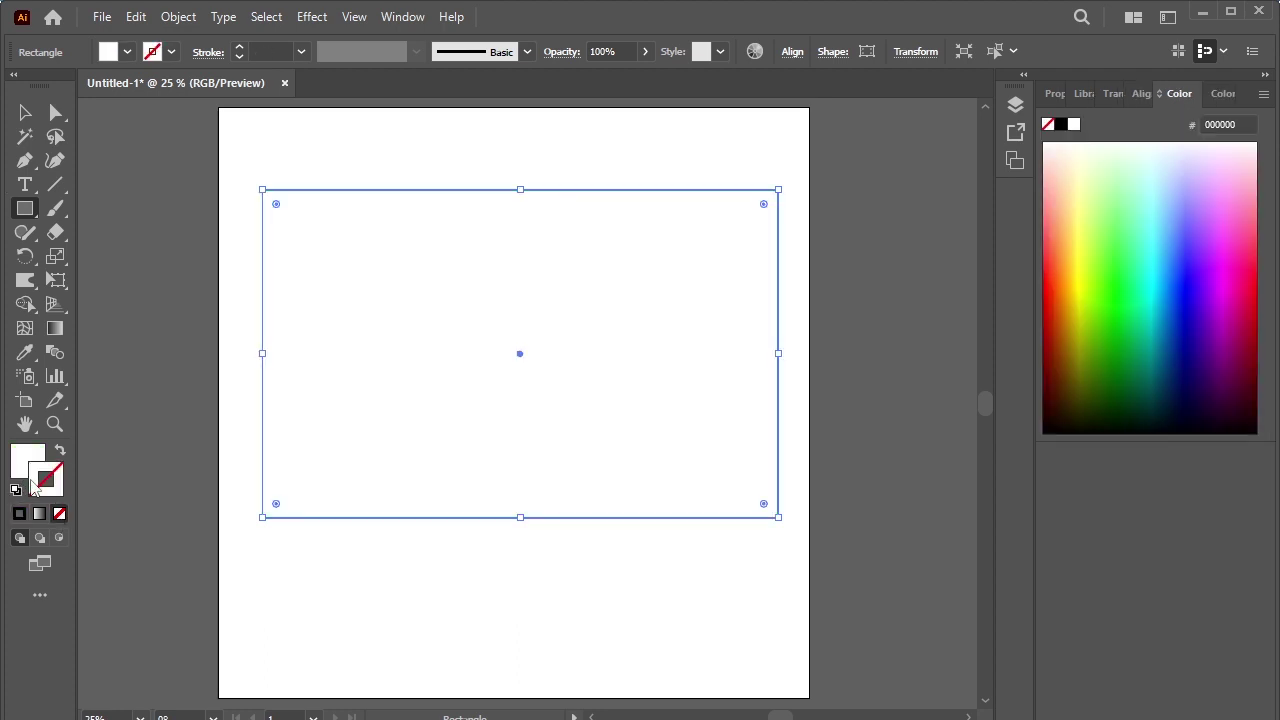
{"action": "left_click", "coordinate": [27, 460]}
{"action": "key", "text": "v"}
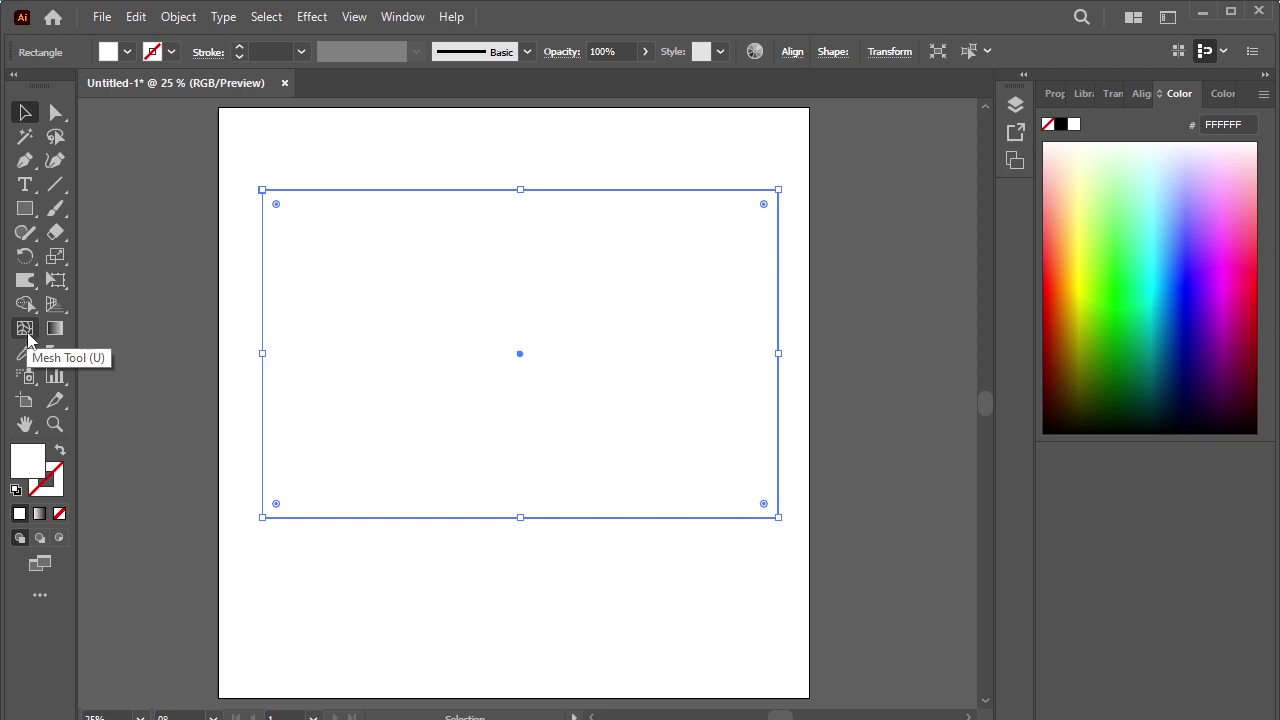
Step: Convert the rectangle to a gradient mesh with the first horizontal rows near the top-left
{"action": "left_click", "coordinate": [26, 332]}
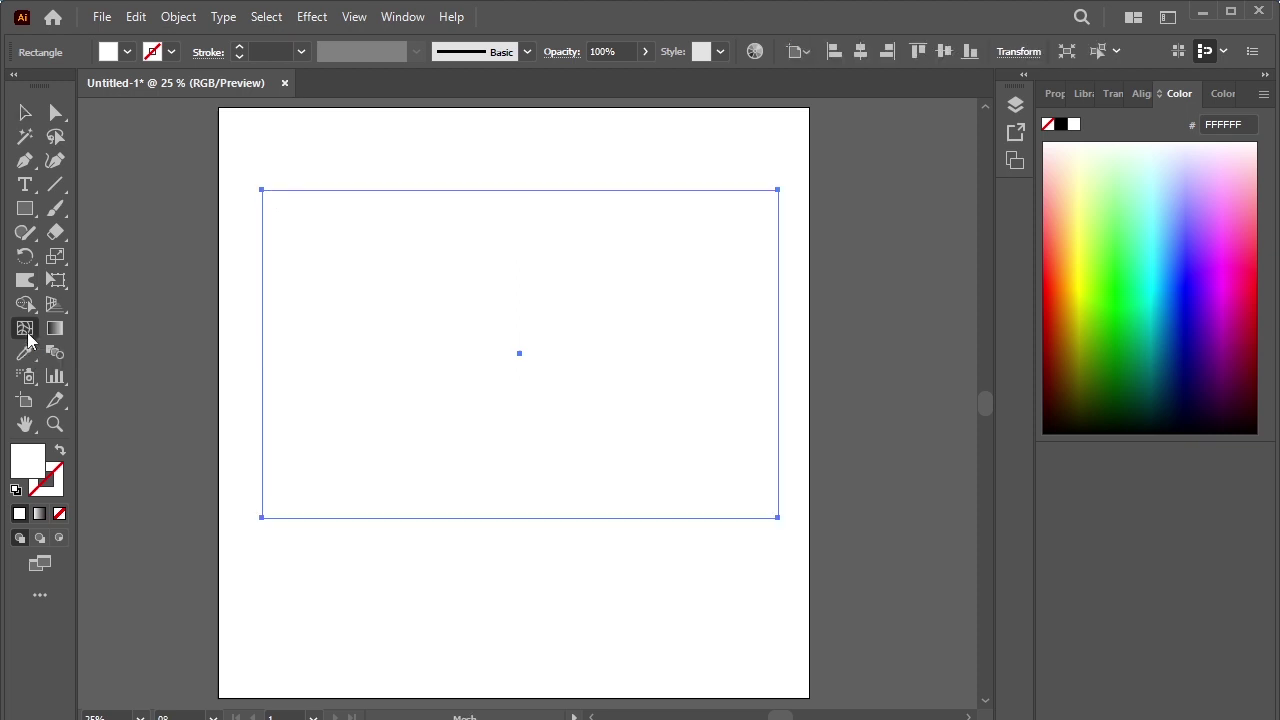
{"action": "left_click", "coordinate": [311, 233]}
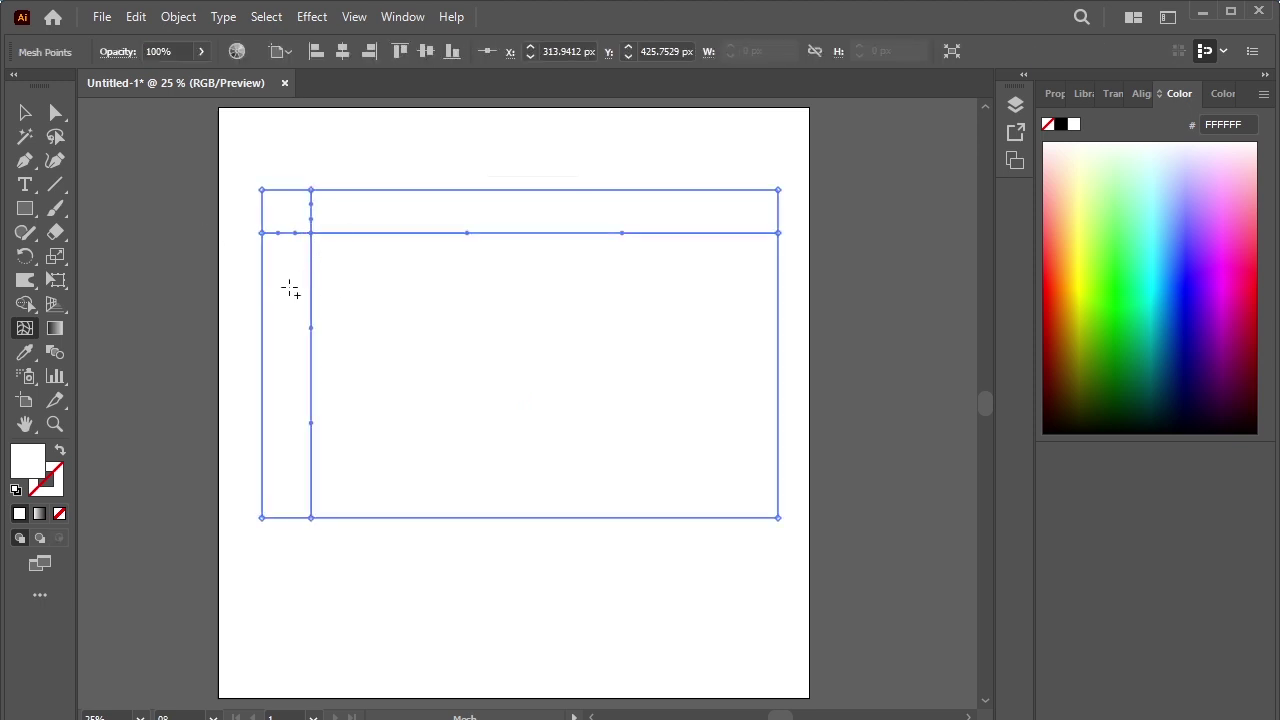
{"action": "left_click", "coordinate": [311, 278]}
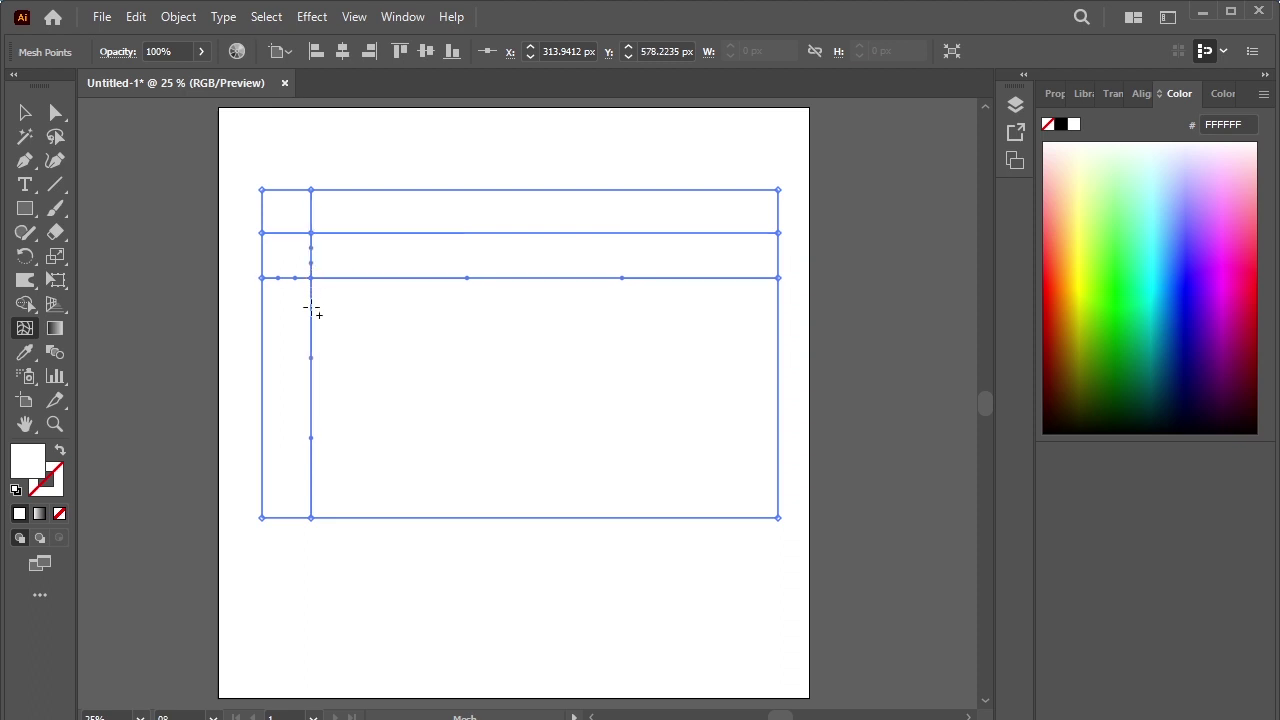
{"action": "left_click", "coordinate": [311, 321]}
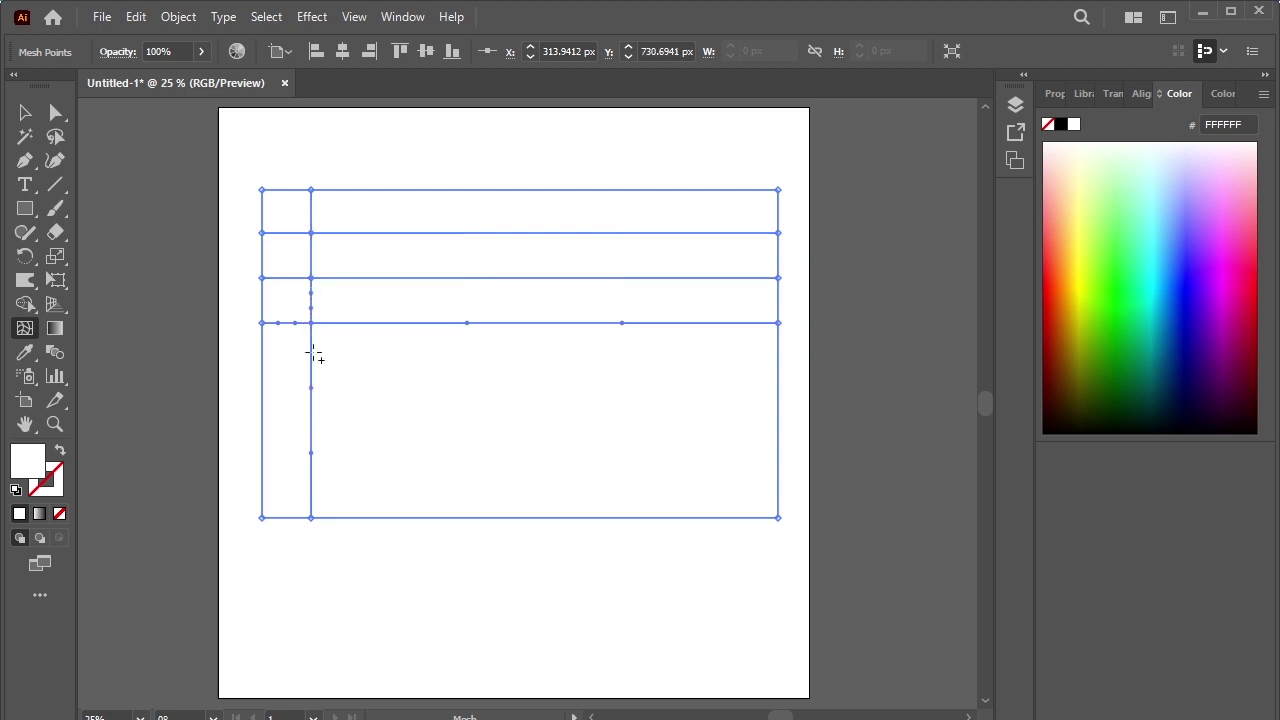
{"action": "scroll", "coordinate": [313, 347], "scroll_direction": "up", "scroll_amount": 2}
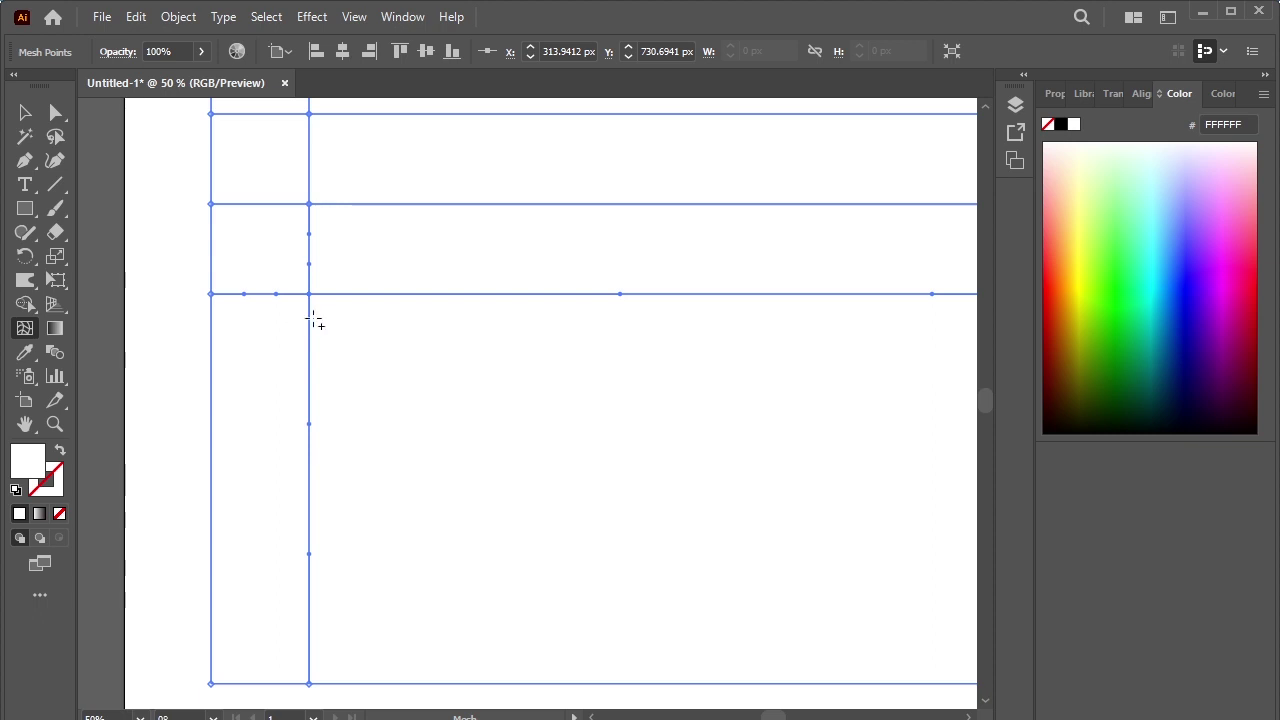
{"action": "left_click", "coordinate": [299, 327]}
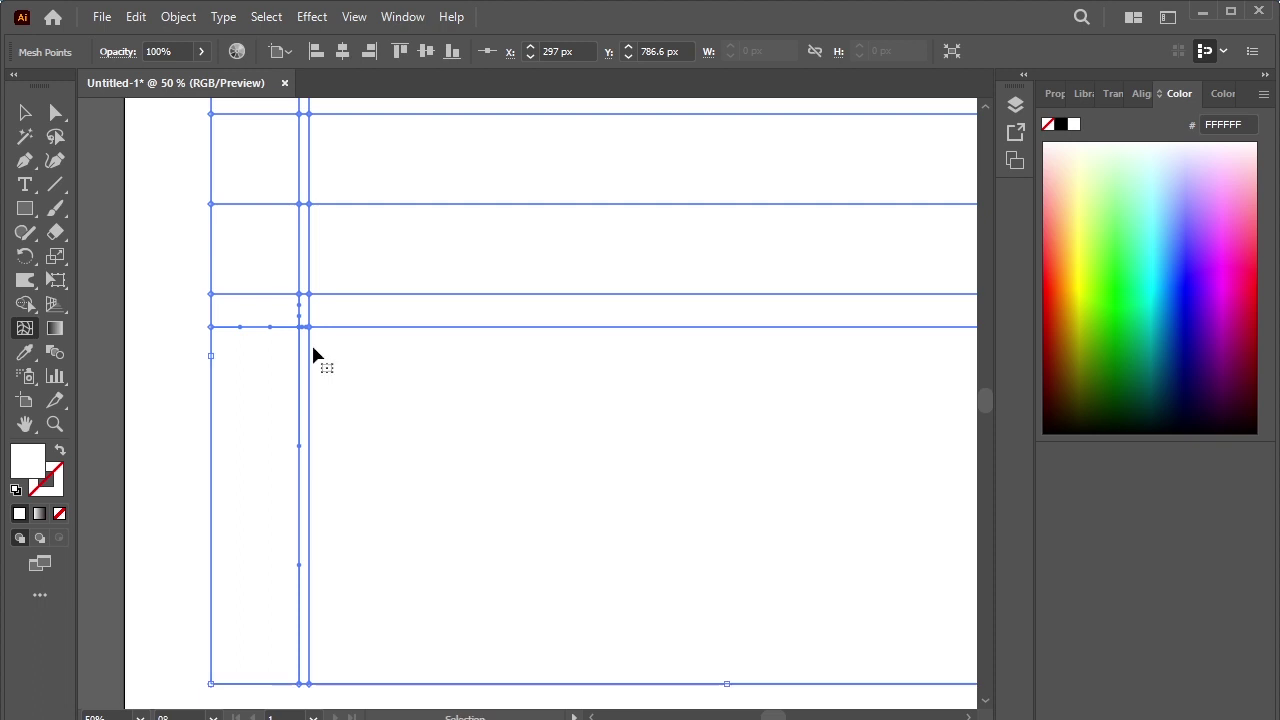
{"action": "key", "text": "ctrl+z"}
Step: Add mesh rows down to the bottom edge and a vertical mesh line near the right edge
{"action": "left_click", "coordinate": [309, 373]}
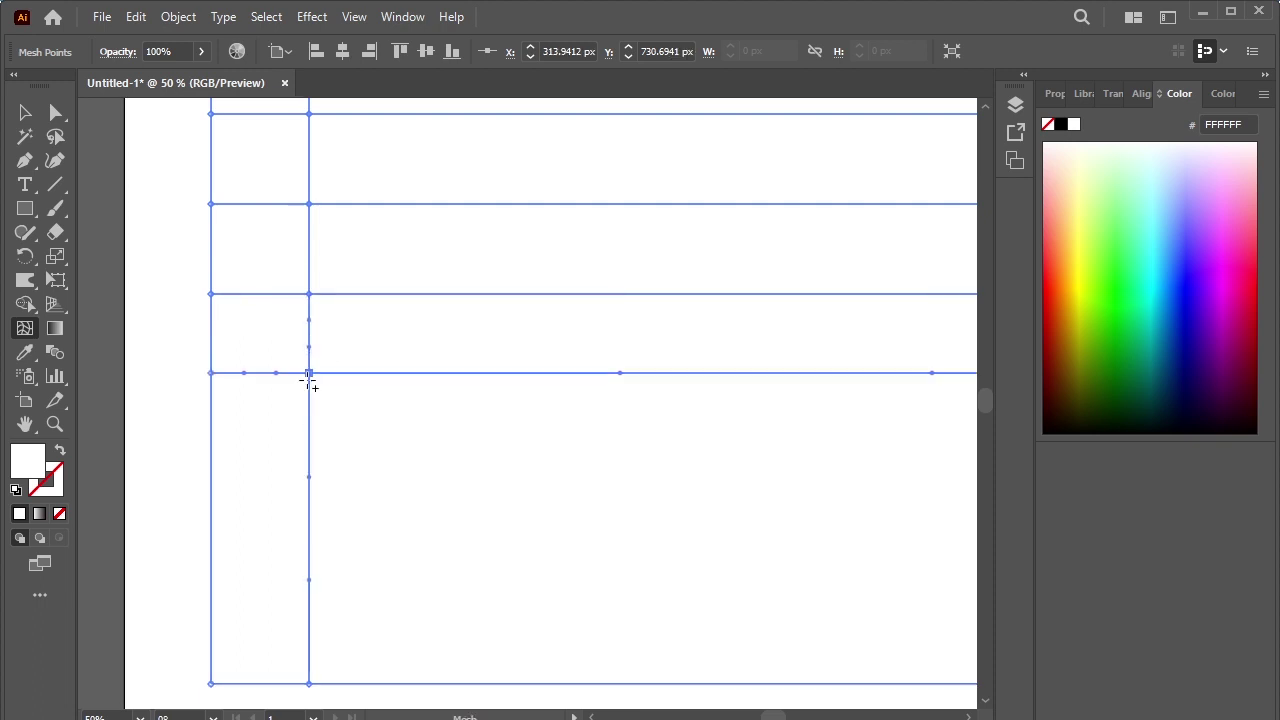
{"action": "left_click", "coordinate": [309, 463]}
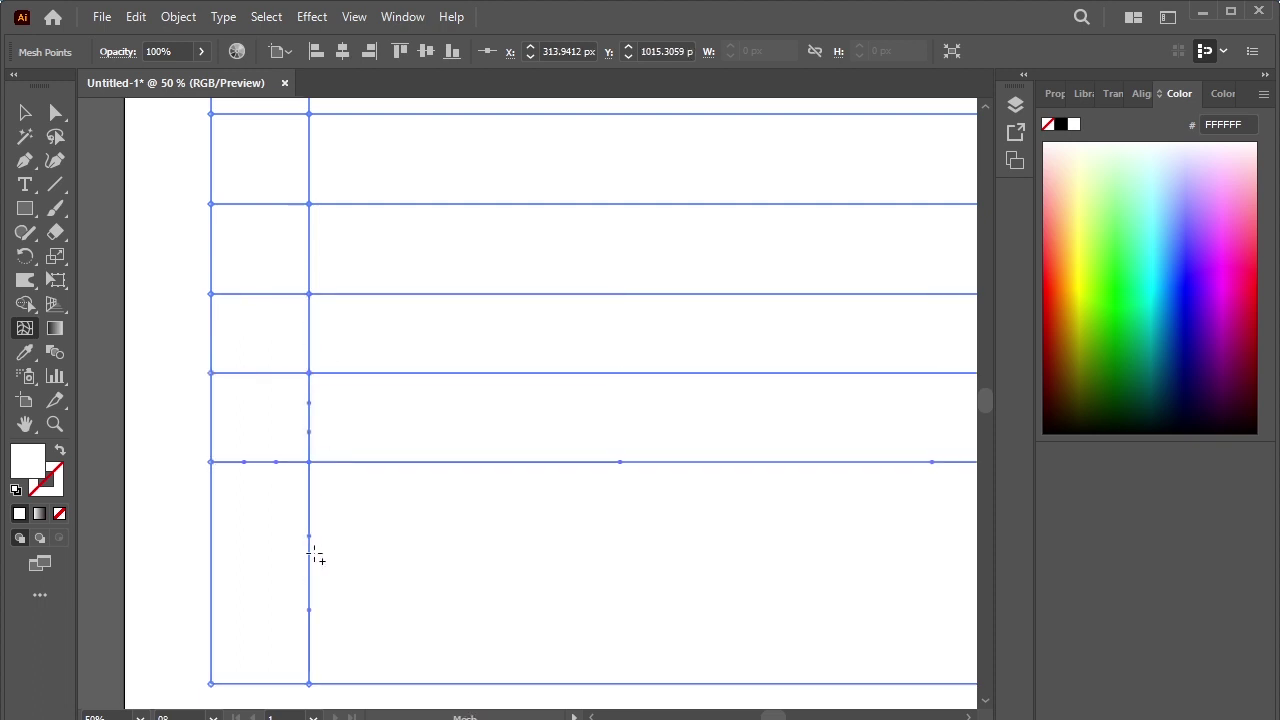
{"action": "left_click", "coordinate": [309, 545]}
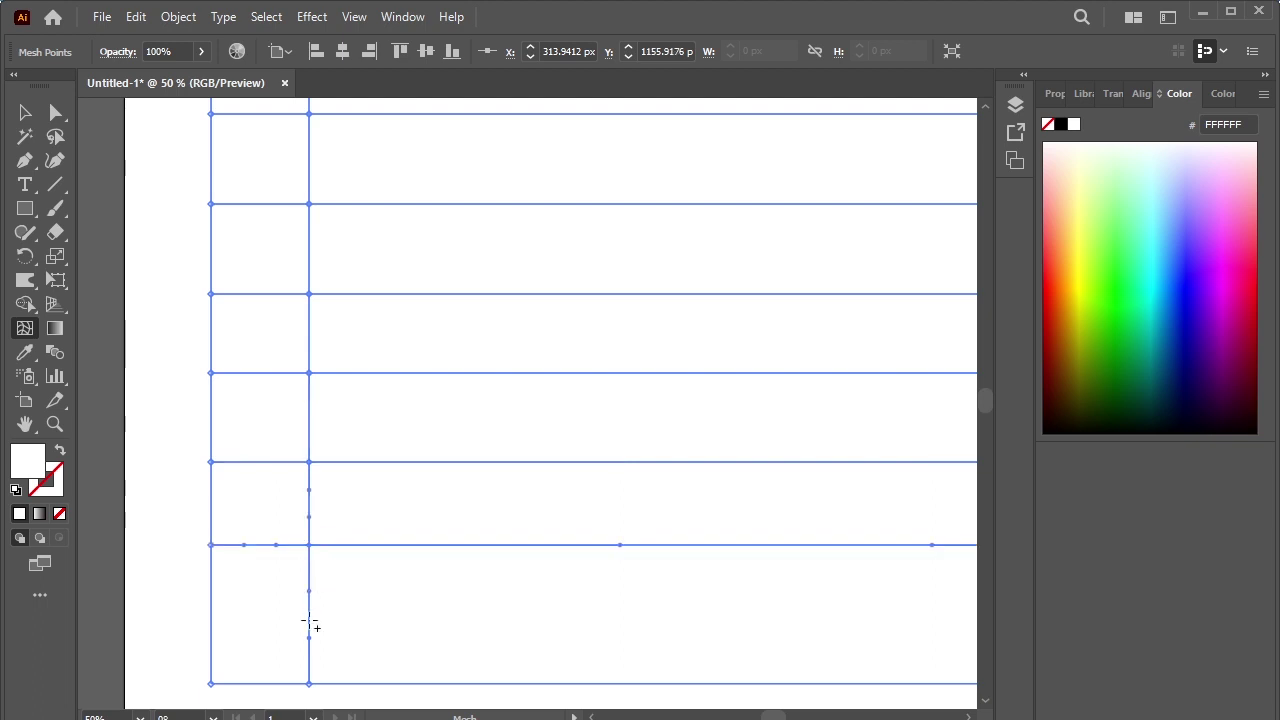
{"action": "left_click", "coordinate": [309, 615]}
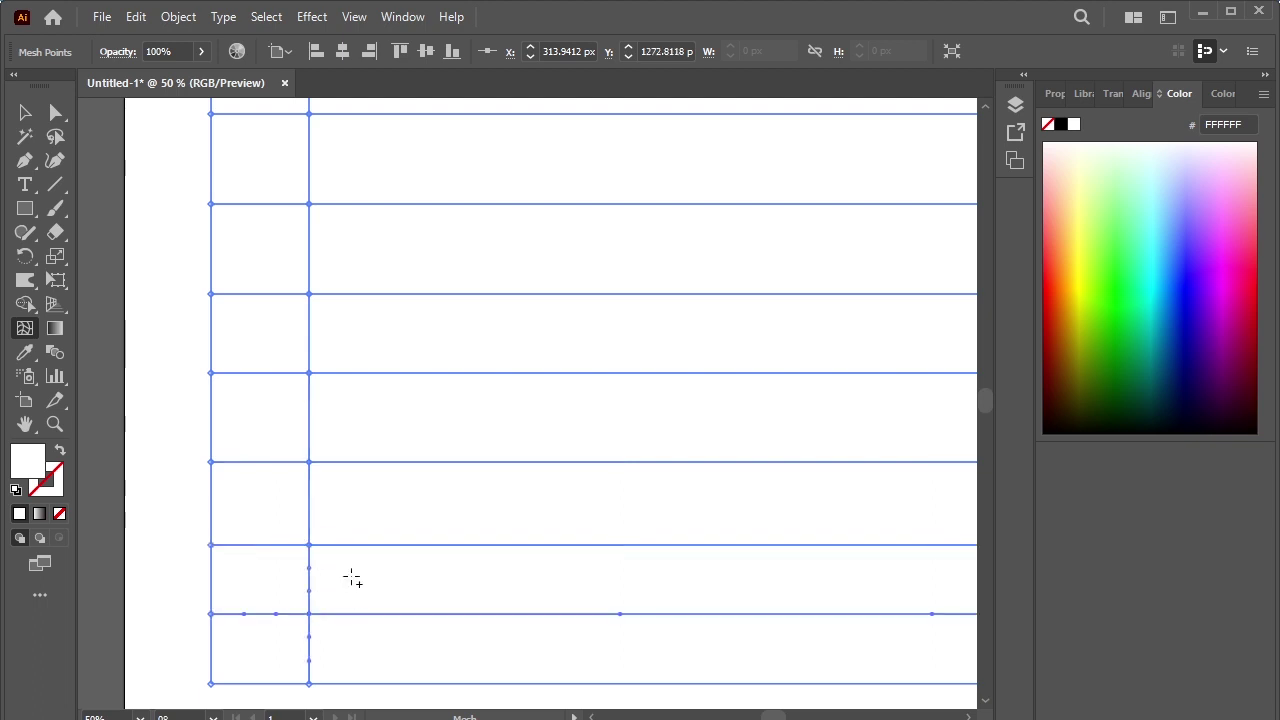
{"action": "scroll", "coordinate": [345, 580], "scroll_direction": "right", "scroll_amount": 2}
{"action": "scroll", "coordinate": [350, 556], "scroll_direction": "down", "scroll_amount": 2}
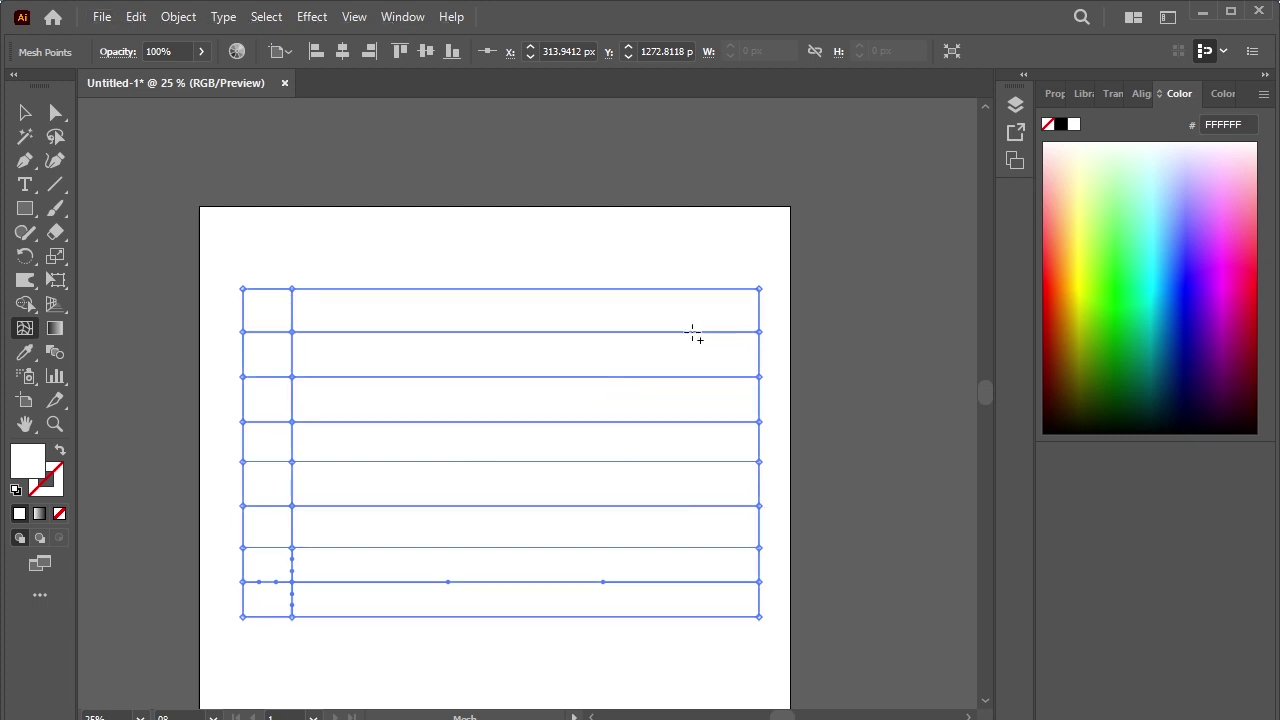
{"action": "left_click", "coordinate": [693, 332]}
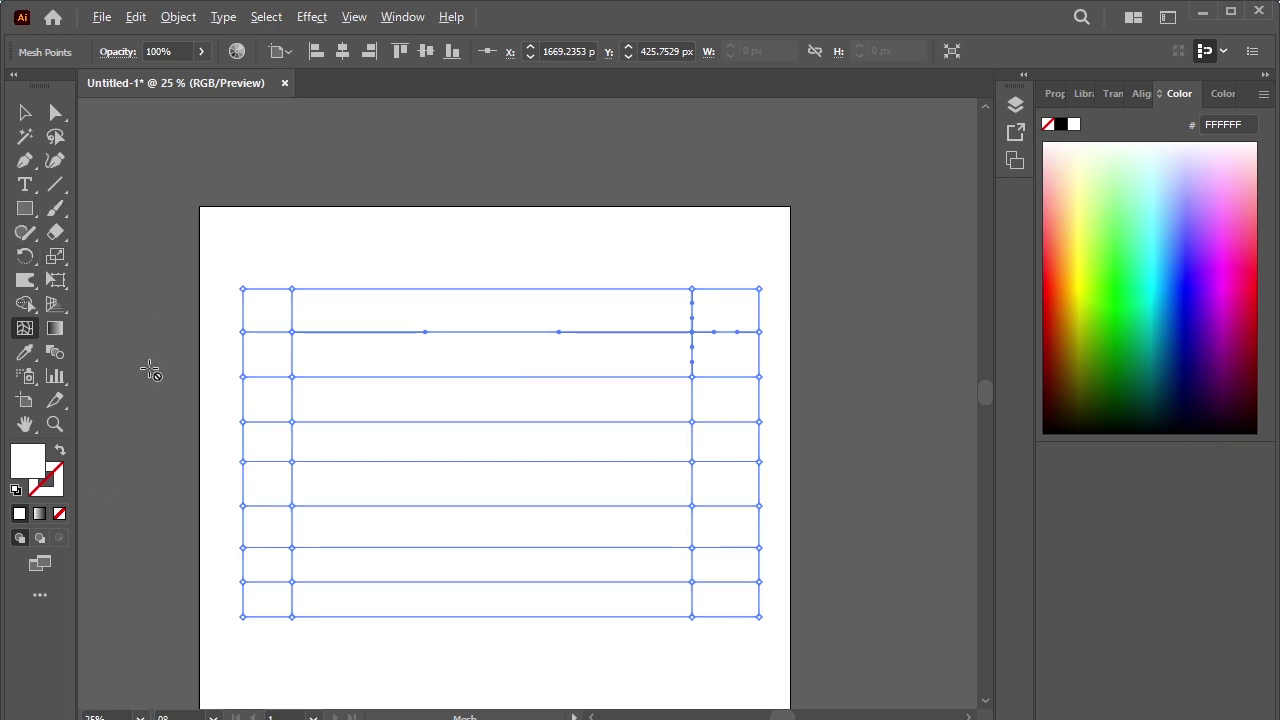
{"action": "scroll", "coordinate": [150, 372], "scroll_direction": "up", "scroll_amount": 1}
{"action": "left_click_drag", "start_coordinate": [537, 454], "coordinate": [409, 400]}
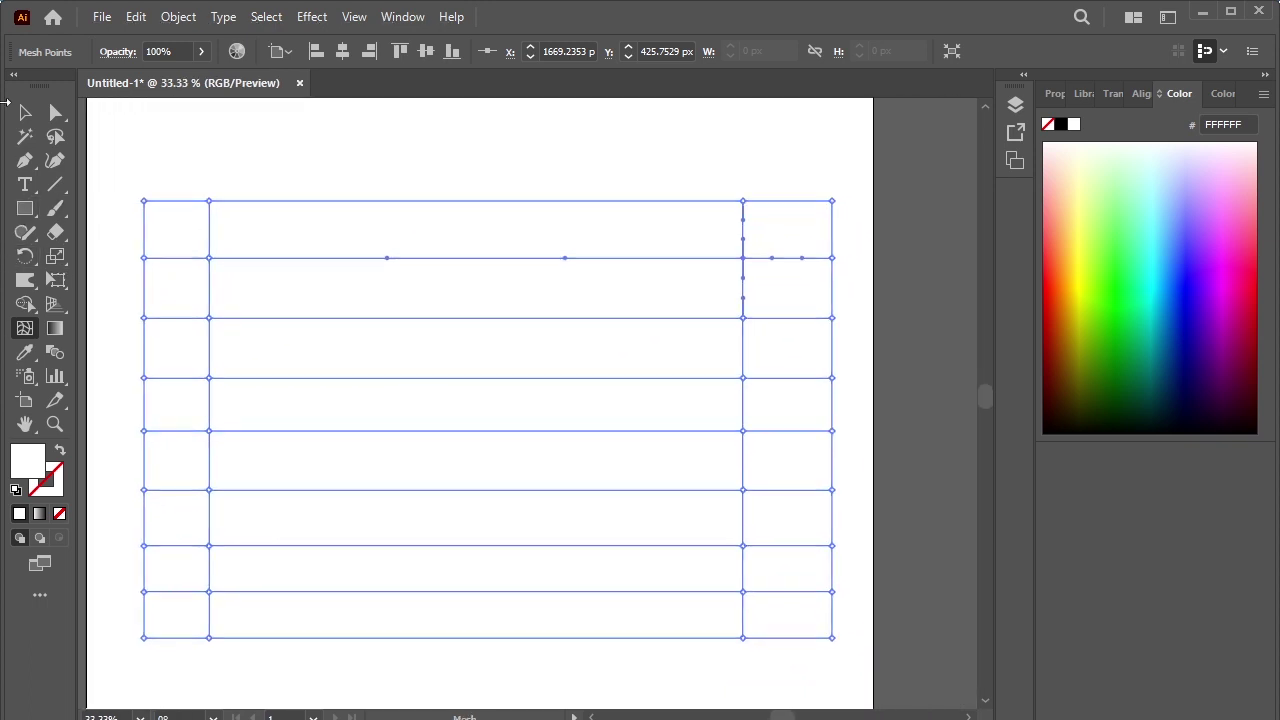
Step: Direct-select three mesh points on the left column and bring up the Color Guide's grey shades
{"action": "left_click", "coordinate": [56, 112]}
{"action": "left_click", "coordinate": [186, 124]}
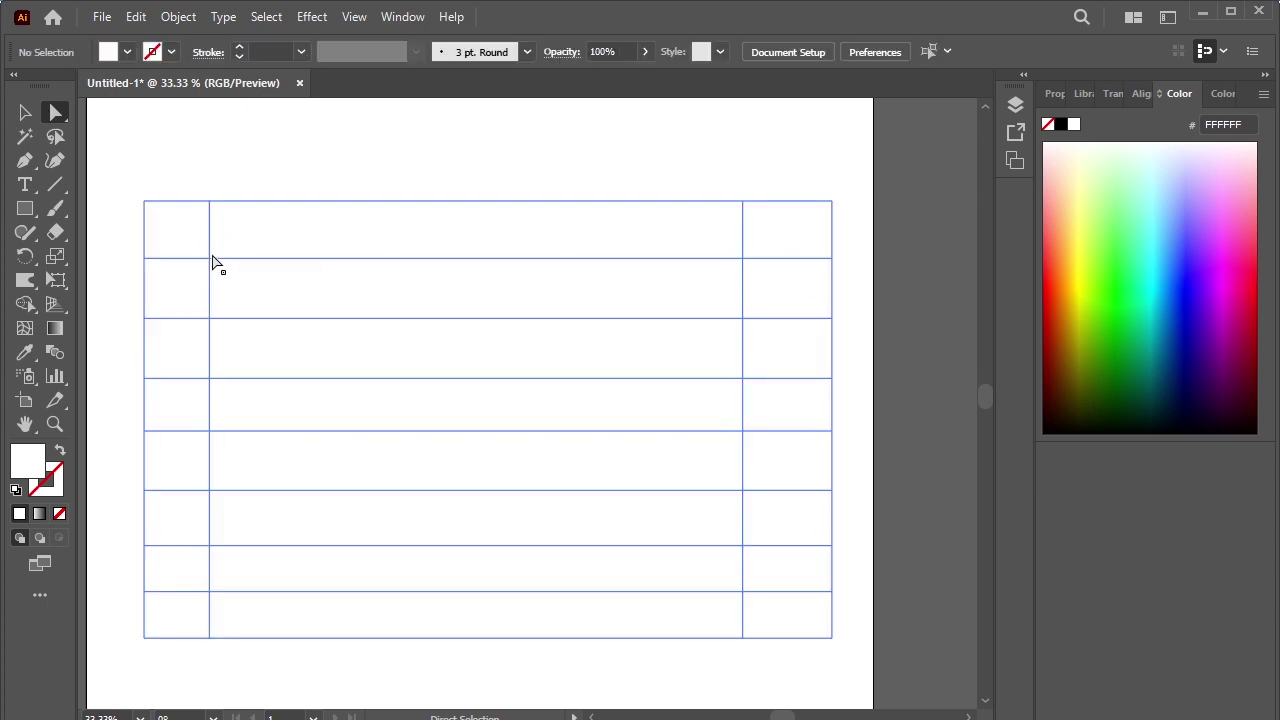
{"action": "left_click", "coordinate": [209, 259]}
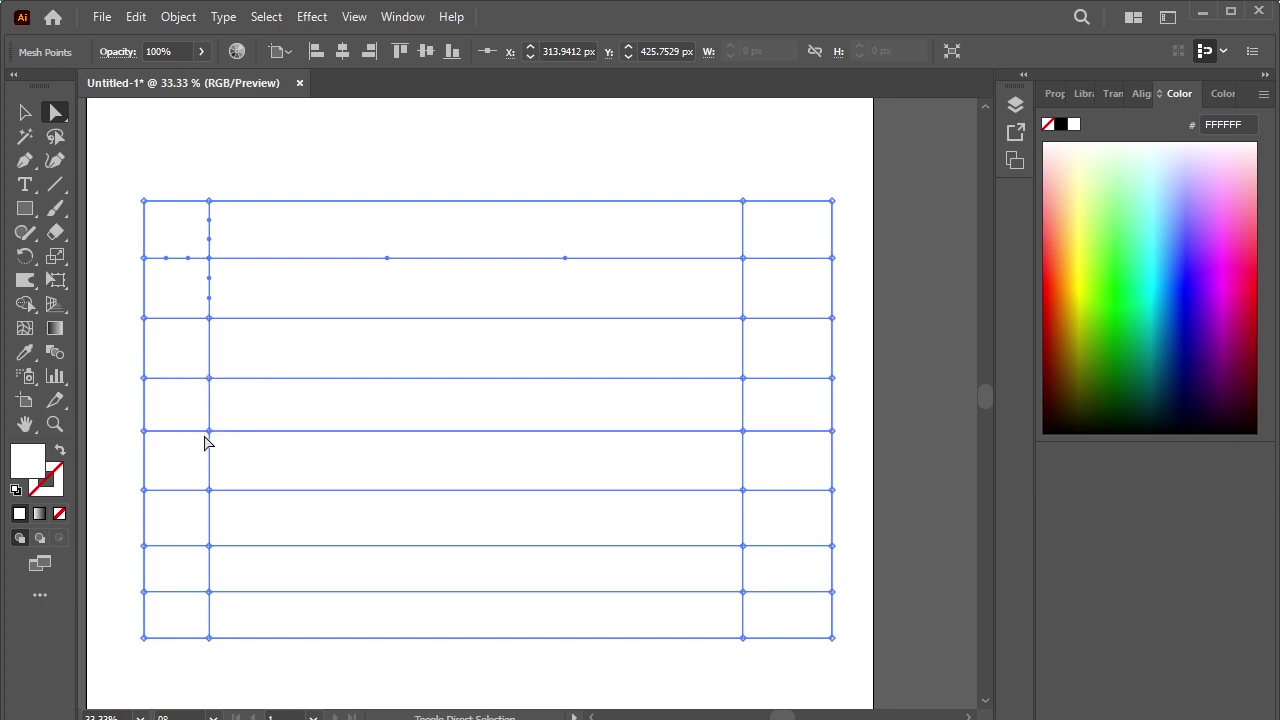
{"action": "left_click", "coordinate": [210, 490], "text": "shift"}
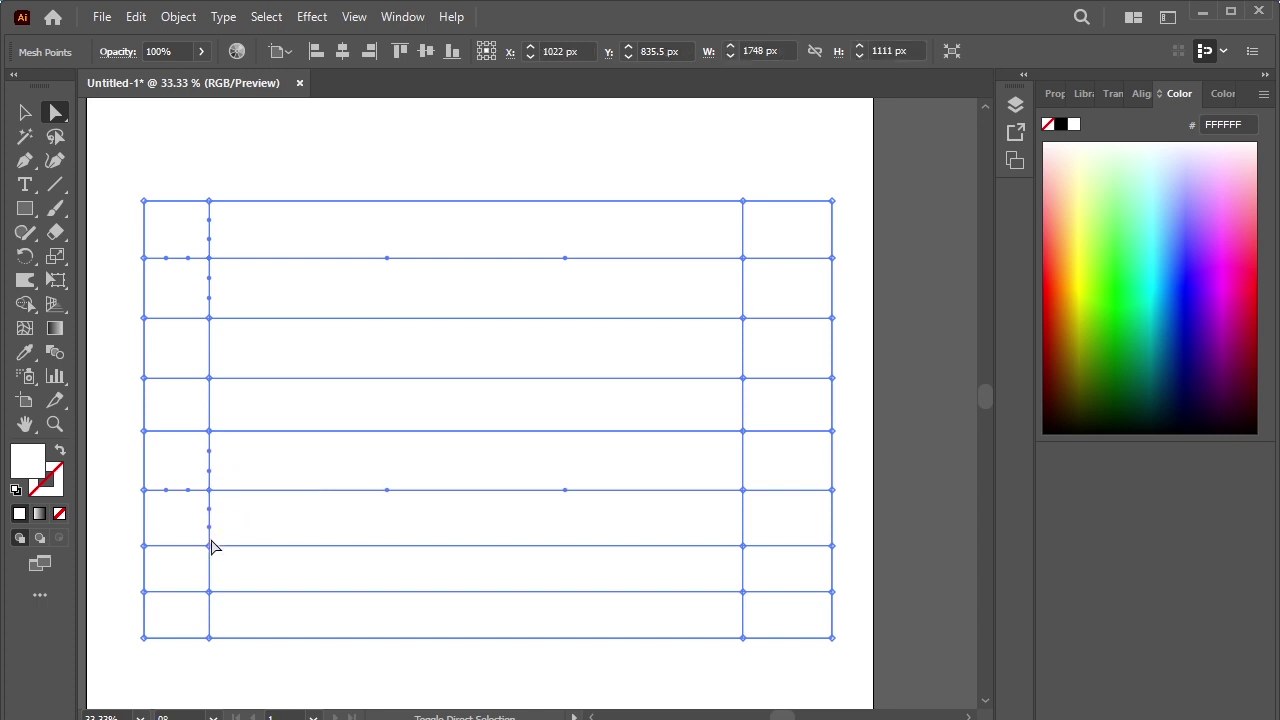
{"action": "left_click", "coordinate": [211, 591], "text": "shift"}
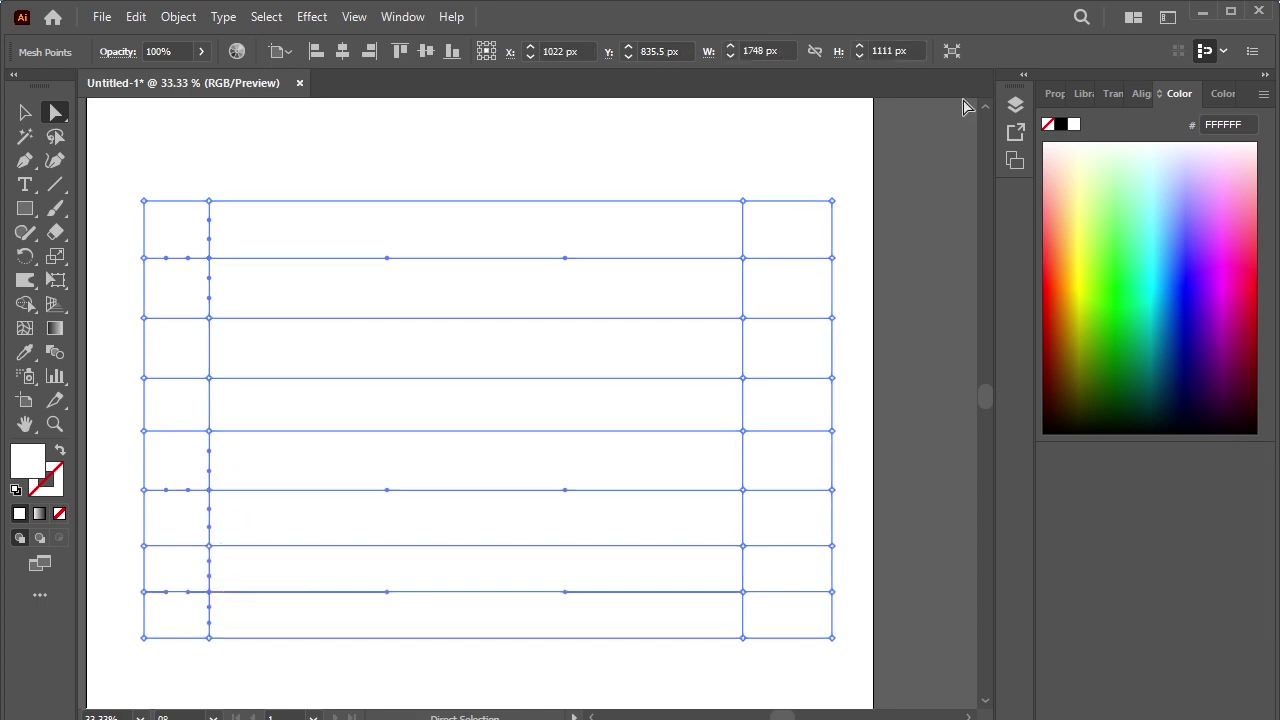
{"action": "left_click", "coordinate": [1223, 99]}
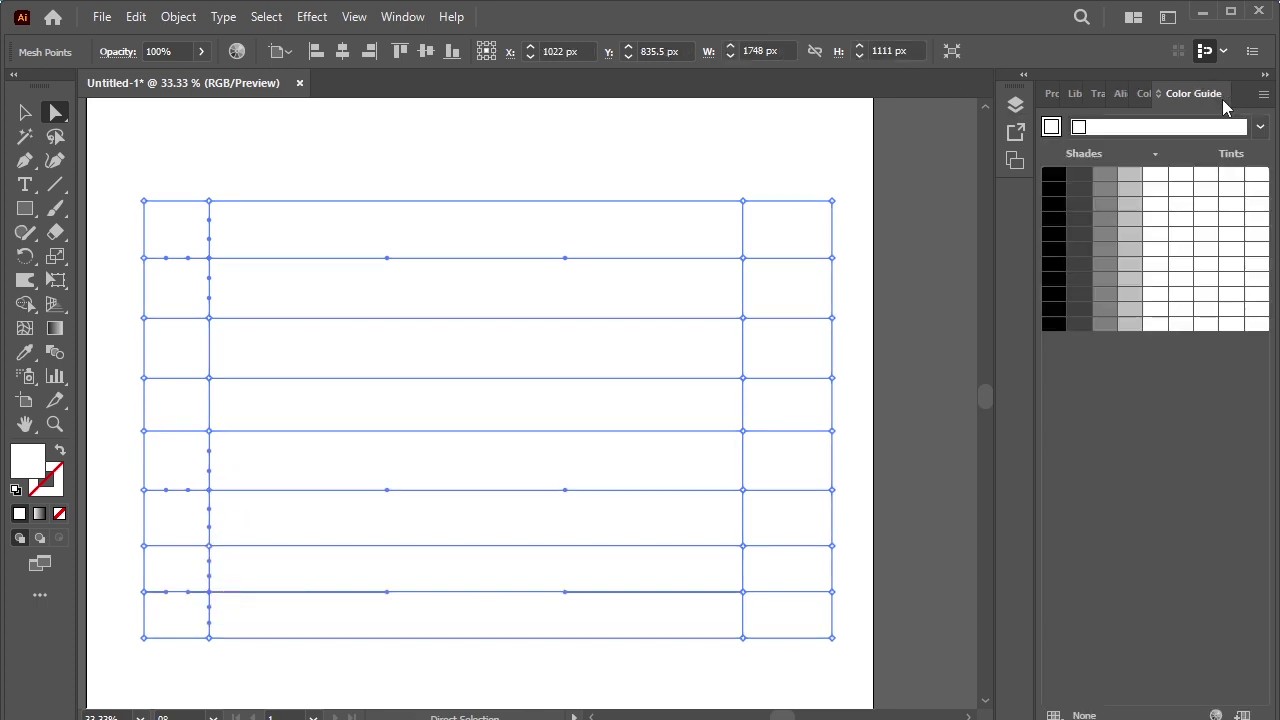
Step: Shade the selected left-column mesh points, including the third row, with grey
{"action": "left_click", "coordinate": [1104, 177]}
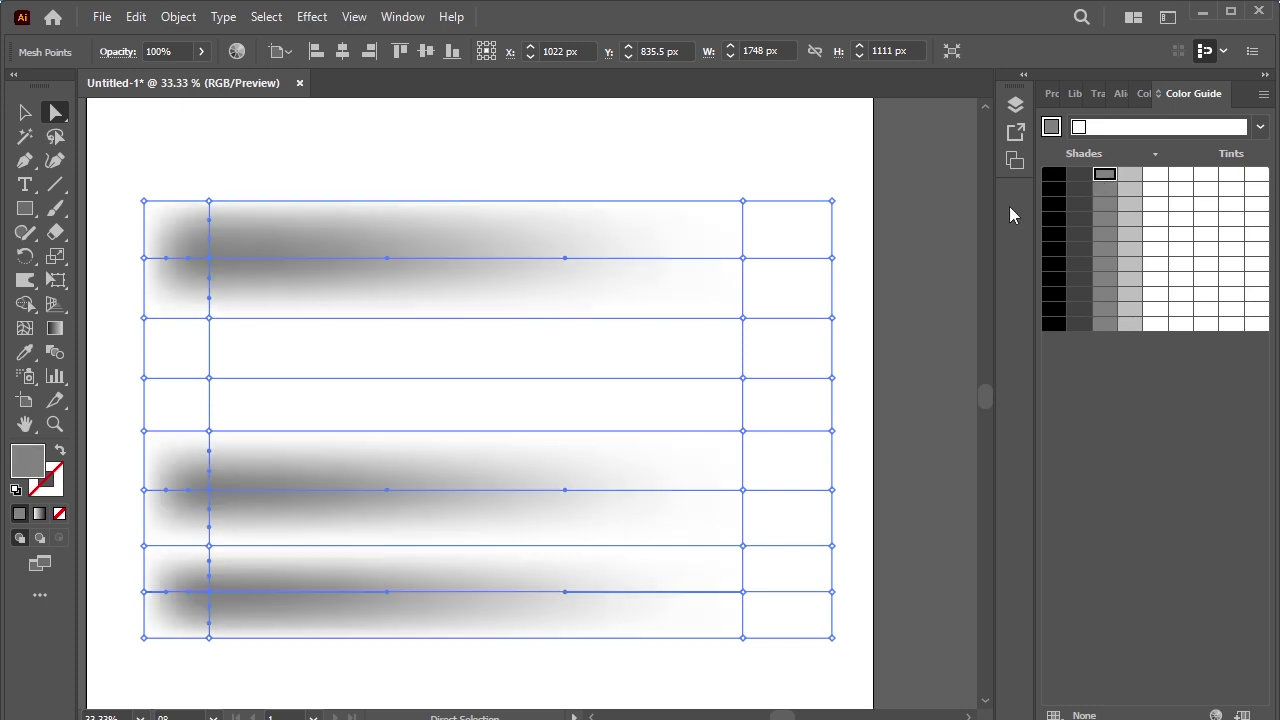
{"action": "left_click", "coordinate": [209, 378]}
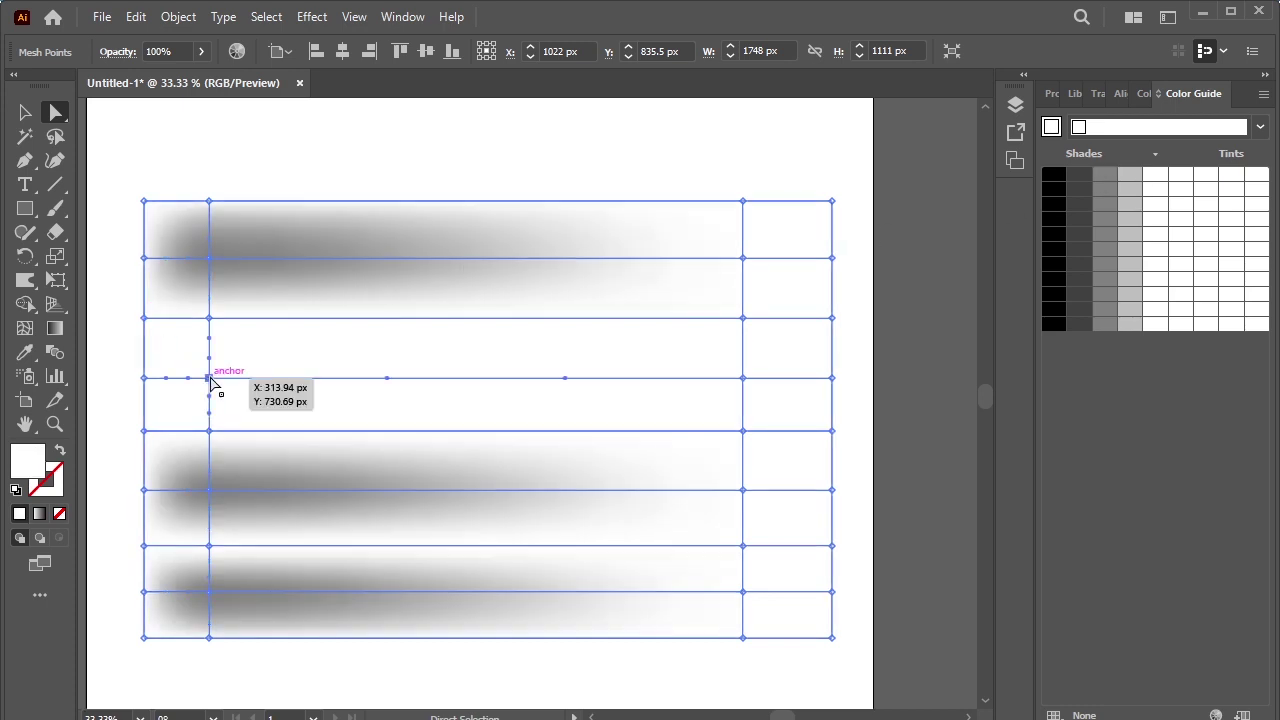
{"action": "left_click", "coordinate": [1100, 177]}
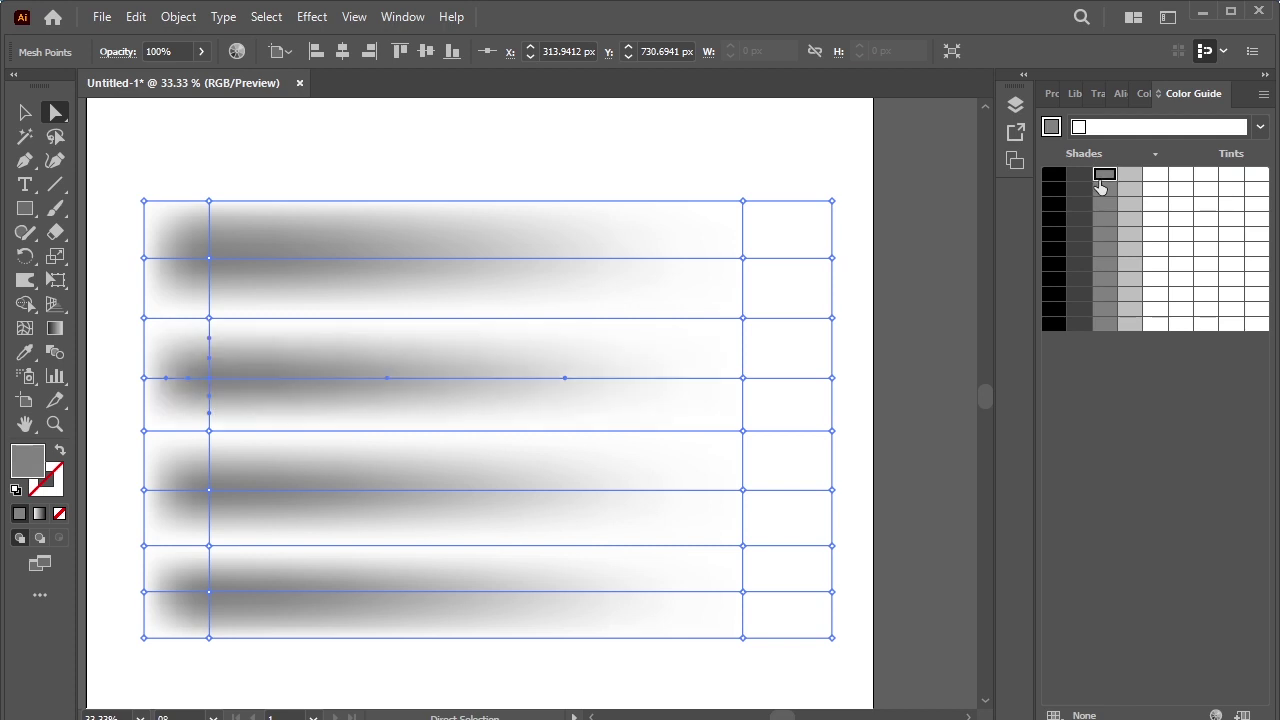
Step: Shade right-column mesh points in grey and light grey, lightening the upper fold point
{"action": "left_click", "coordinate": [744, 319]}
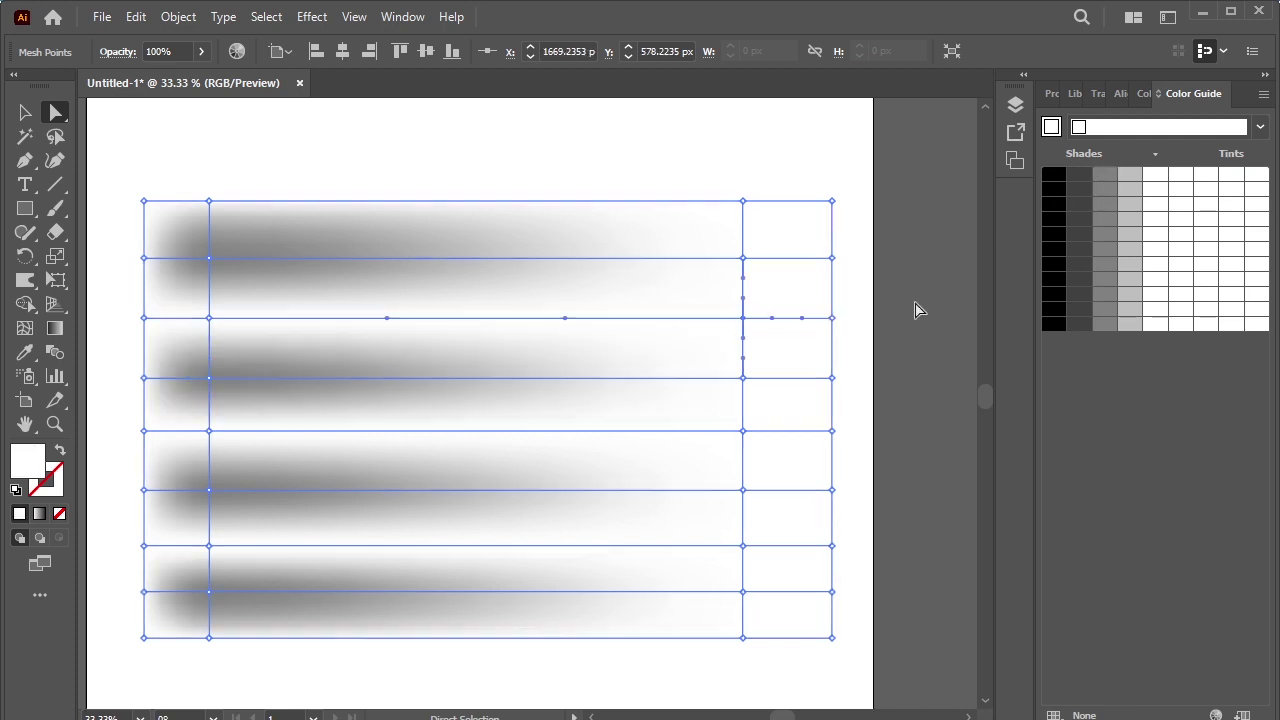
{"action": "left_click", "coordinate": [1129, 175]}
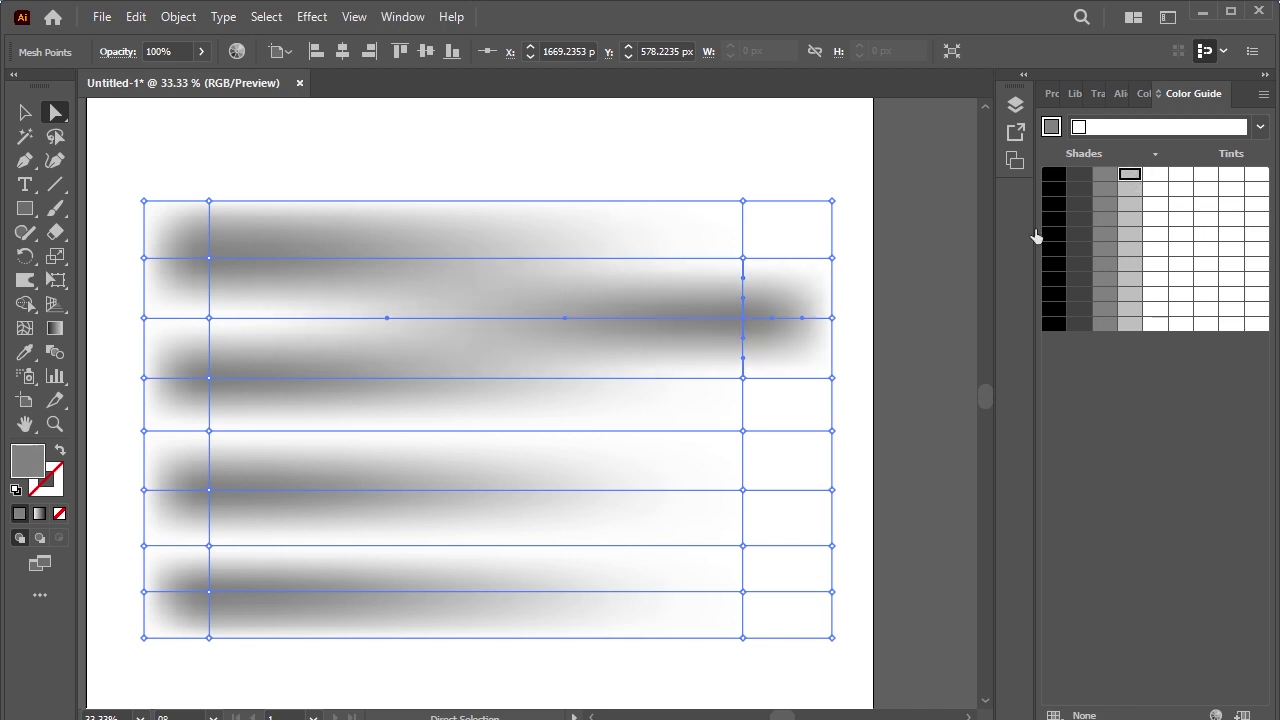
{"action": "left_click", "coordinate": [743, 490], "text": "shift"}
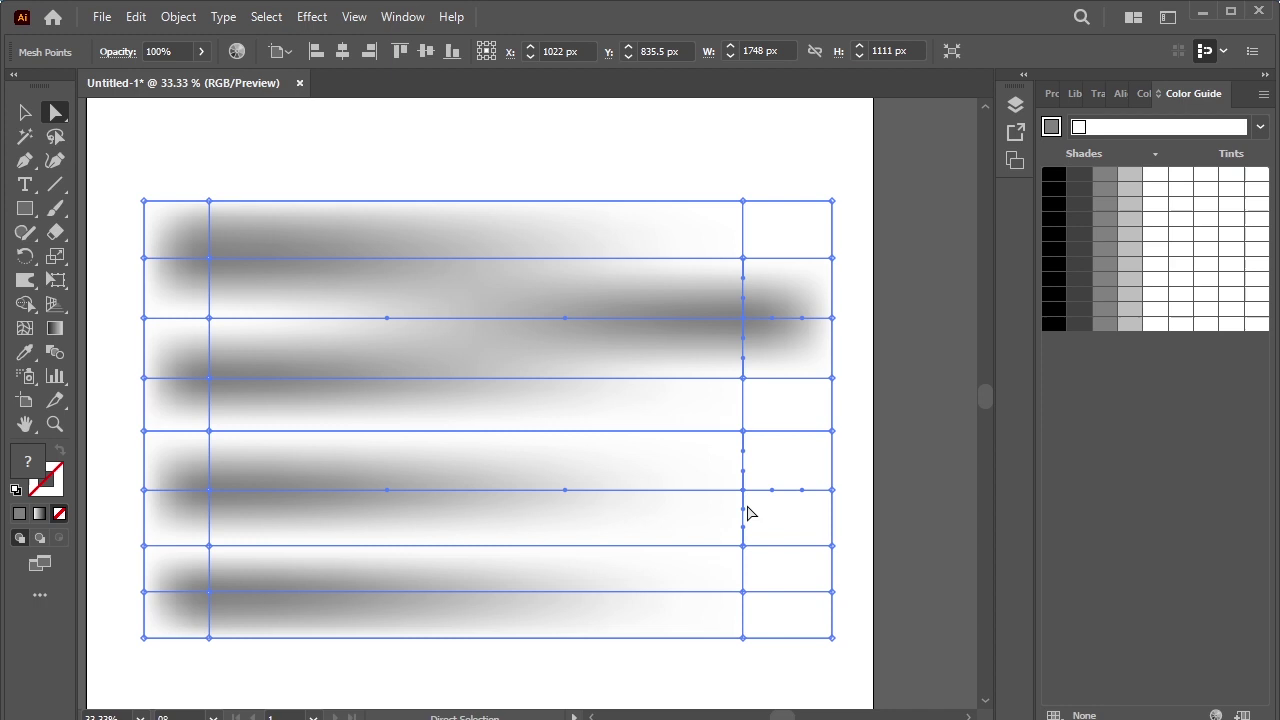
{"action": "left_click", "coordinate": [743, 546]}
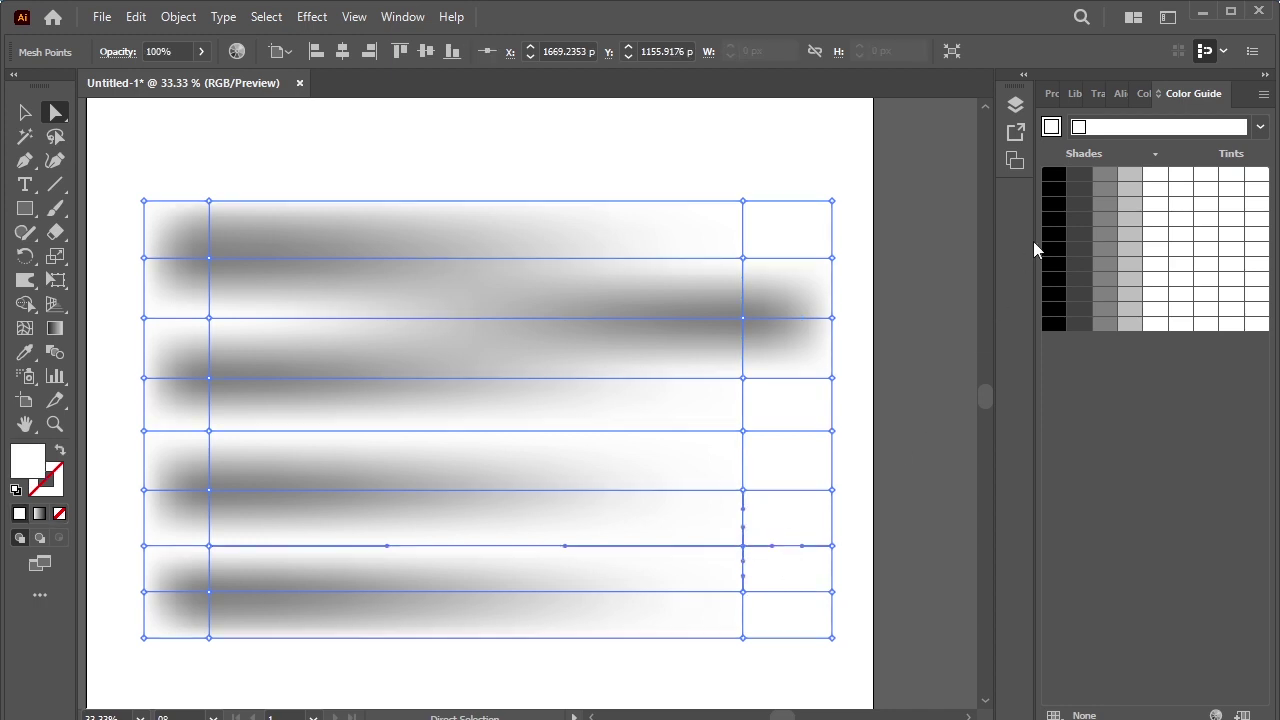
{"action": "left_click", "coordinate": [1129, 181]}
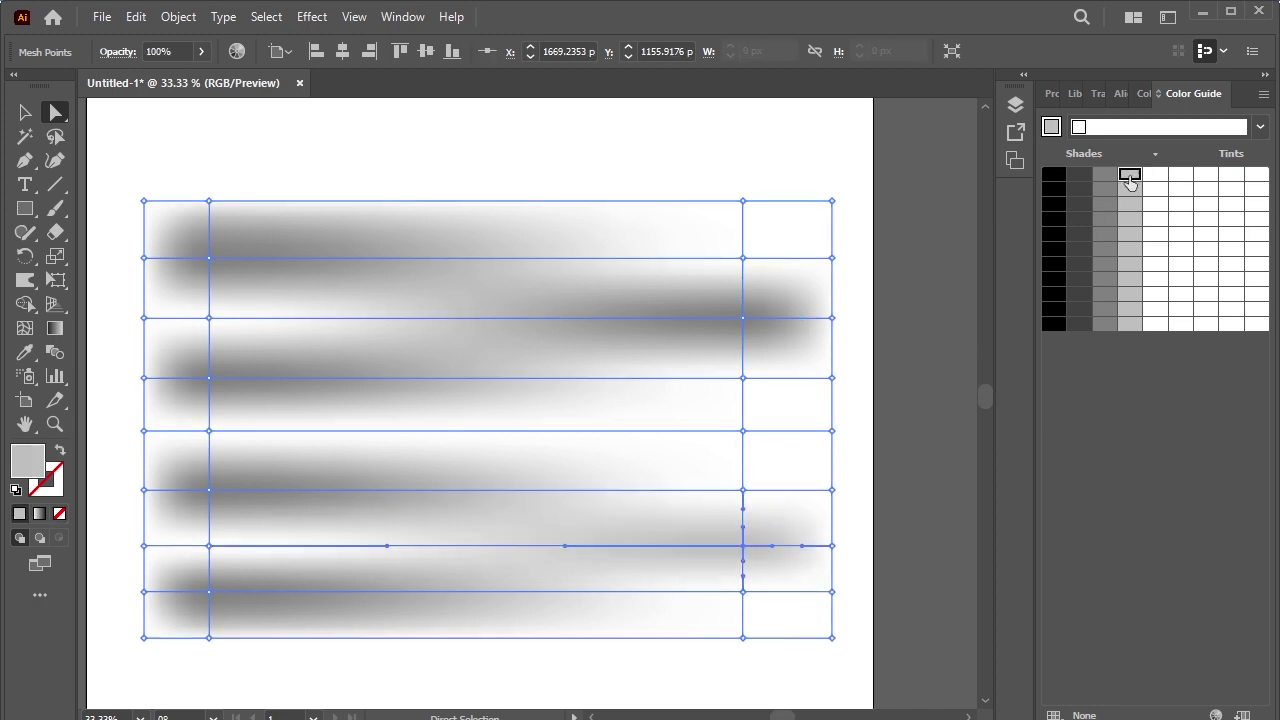
{"action": "left_click", "coordinate": [744, 320]}
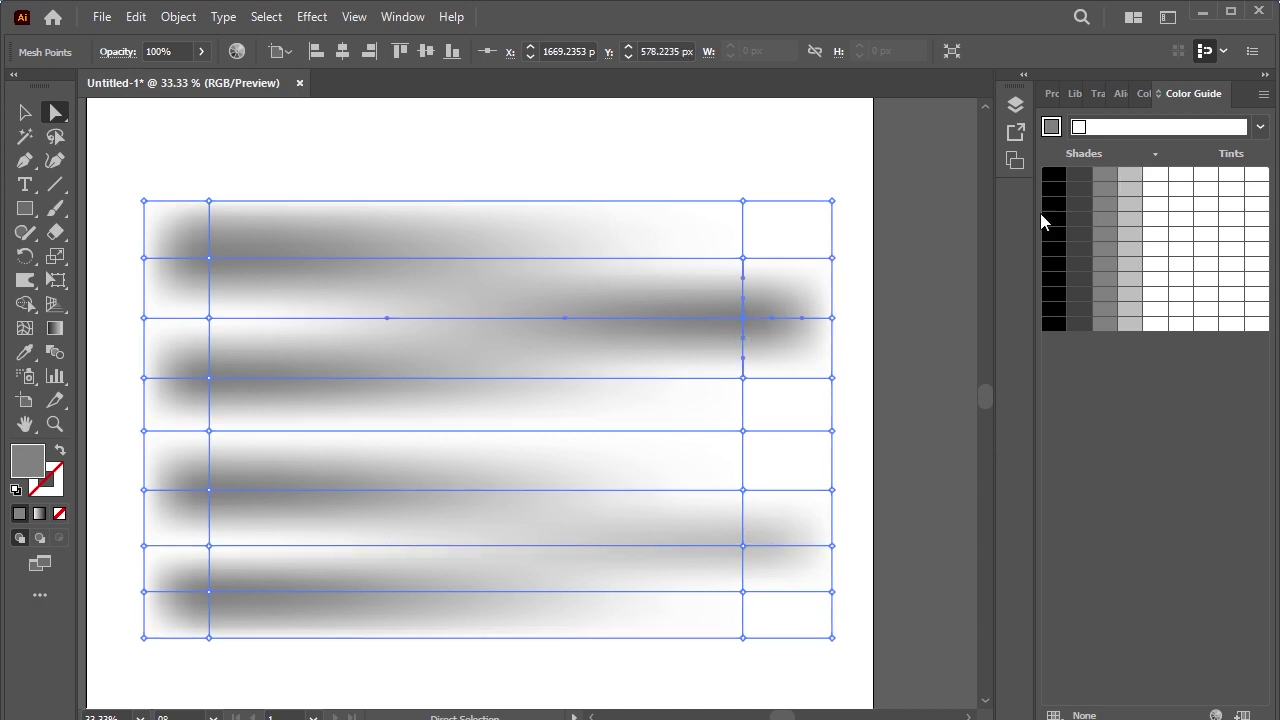
{"action": "left_click", "coordinate": [1129, 175]}
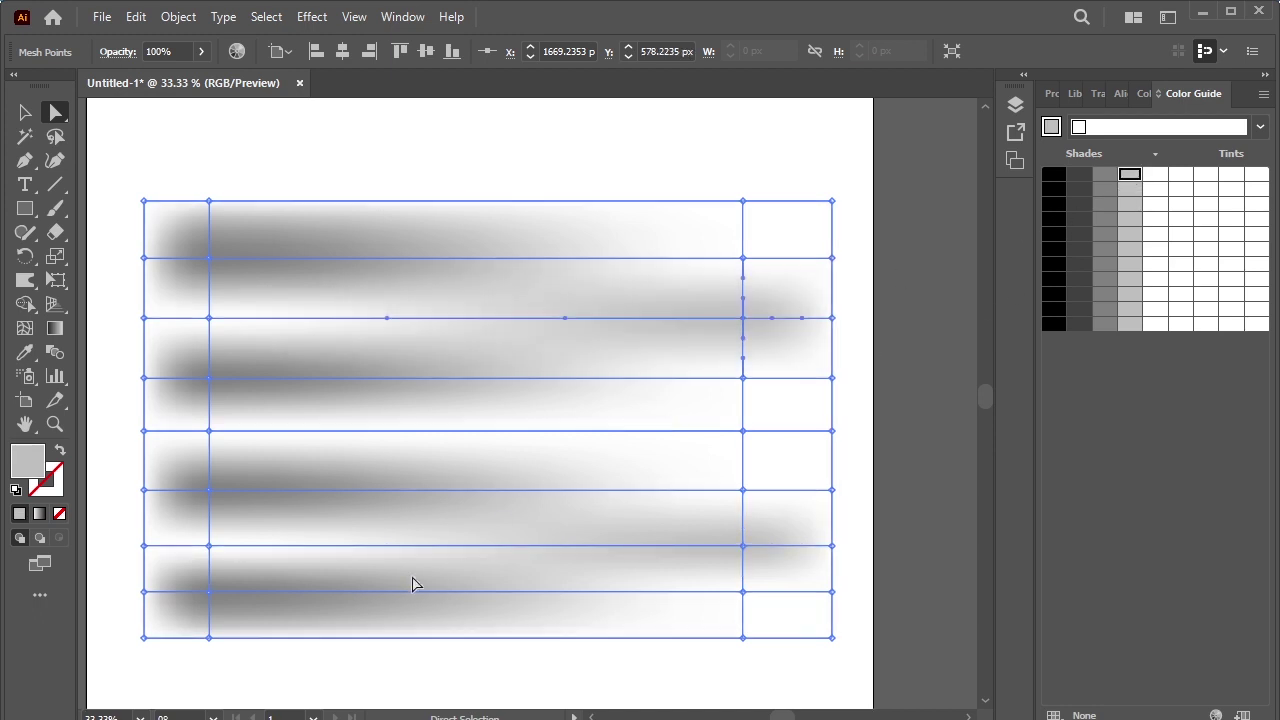
{"action": "left_click", "coordinate": [209, 318]}
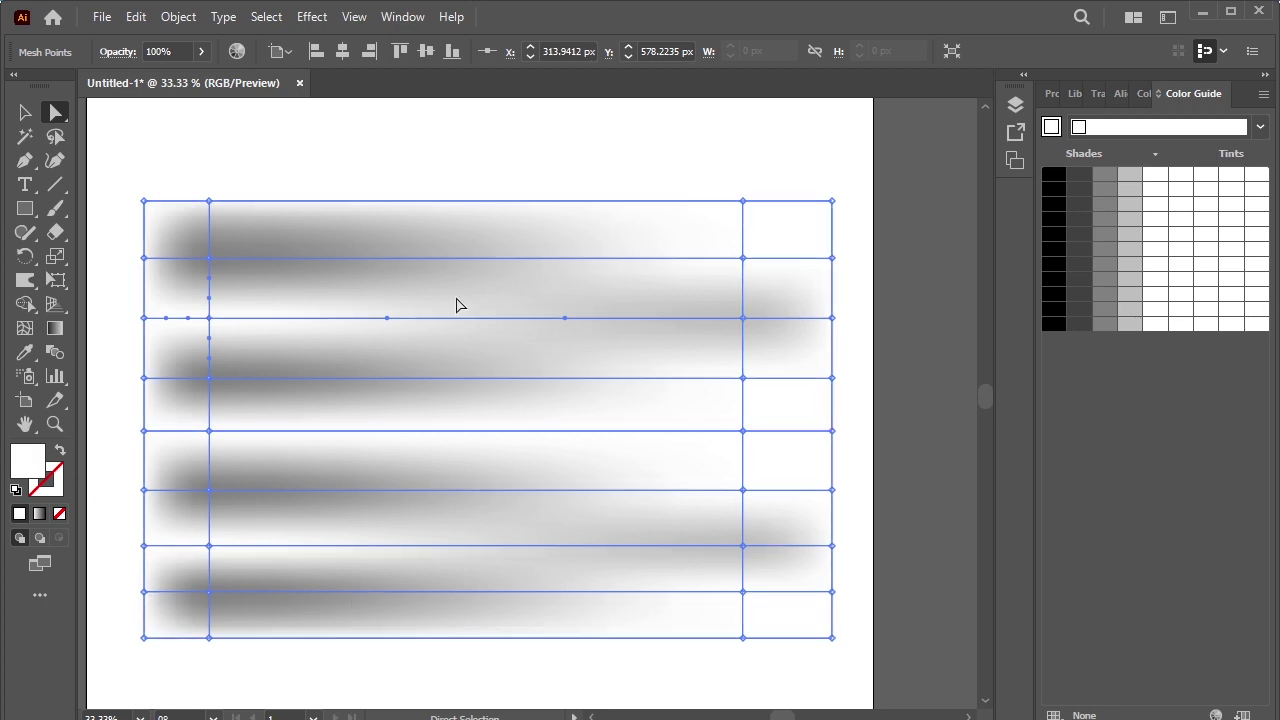
Step: Draw a new rectangle left of the artboard and nudge it slightly down and right
{"action": "scroll", "coordinate": [508, 450], "scroll_direction": "down", "scroll_amount": 1}
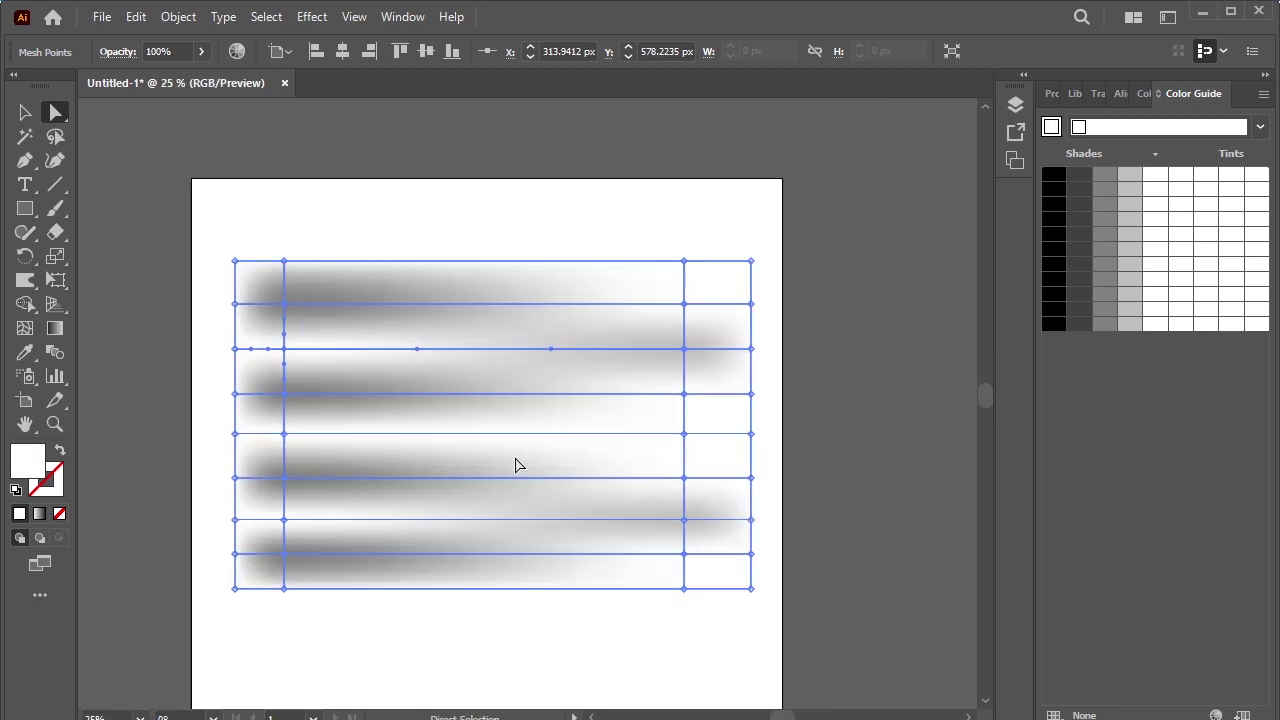
{"action": "left_click", "coordinate": [25, 208]}
{"action": "scroll", "coordinate": [512, 287], "scroll_direction": "up", "scroll_amount": 4}
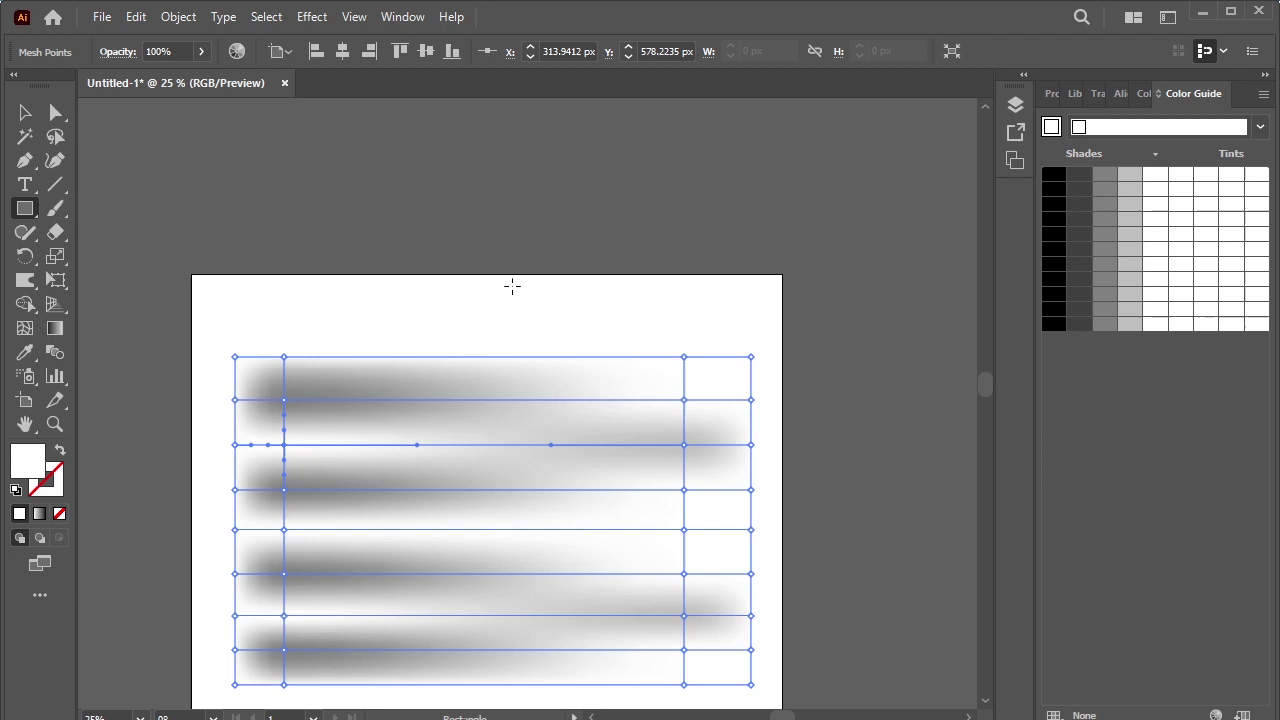
{"action": "scroll", "coordinate": [512, 287], "scroll_direction": "down", "scroll_amount": 2}
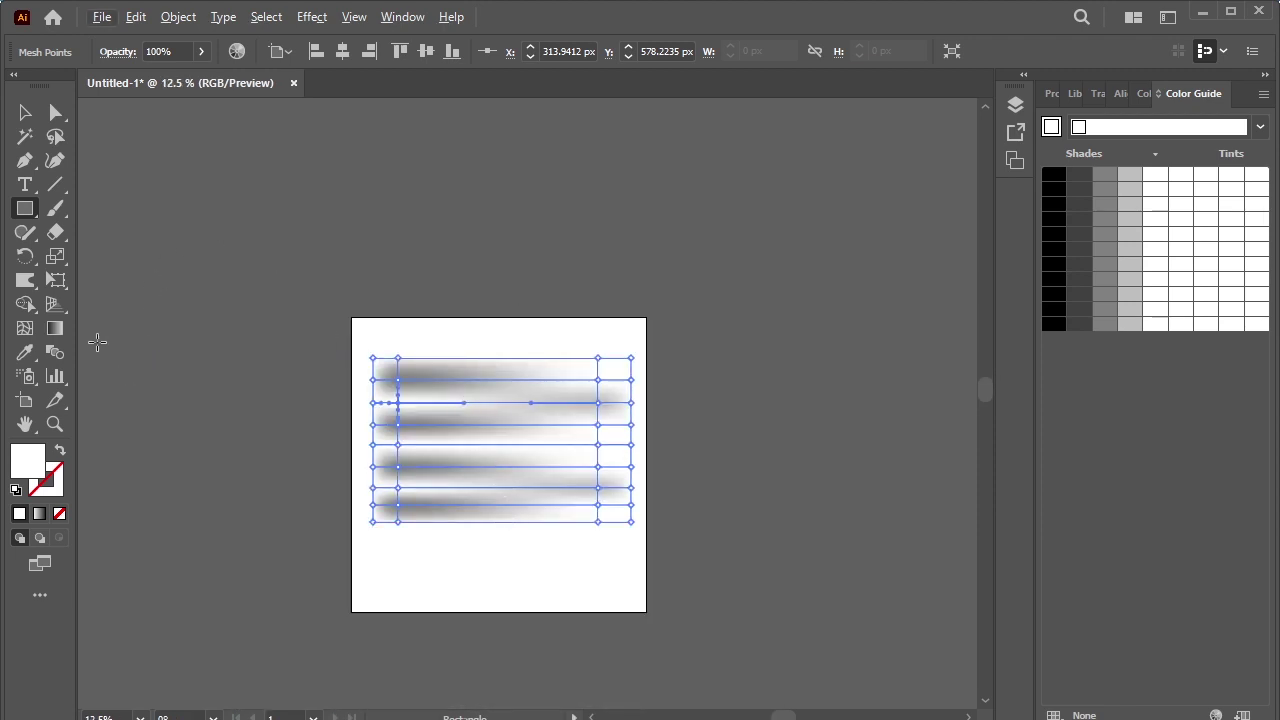
{"action": "left_click_drag", "start_coordinate": [101, 318], "coordinate": [341, 478]}
{"action": "left_click", "coordinate": [25, 113]}
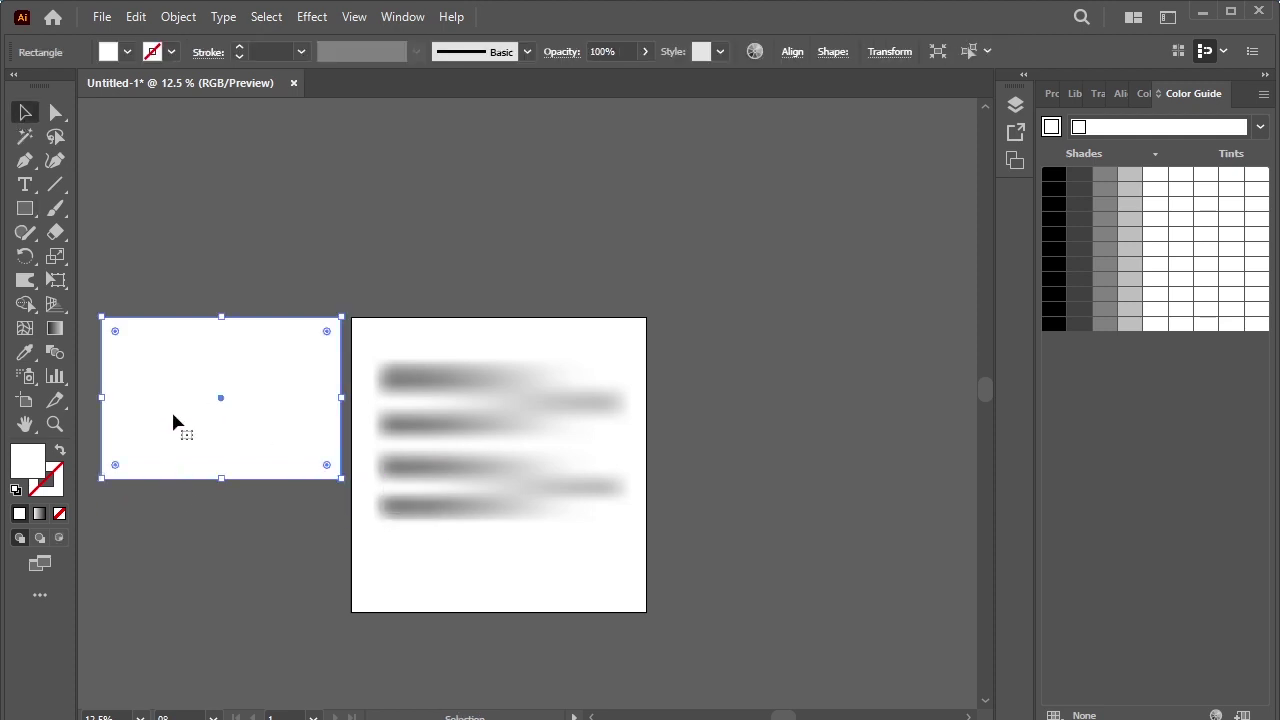
{"action": "mouse_move", "coordinate": [172, 415]}
{"action": "left_mouse_down"}
{"action": "mouse_move", "coordinate": [200, 460]}
{"action": "mouse_move", "coordinate": [177, 429]}
{"action": "left_mouse_up"}
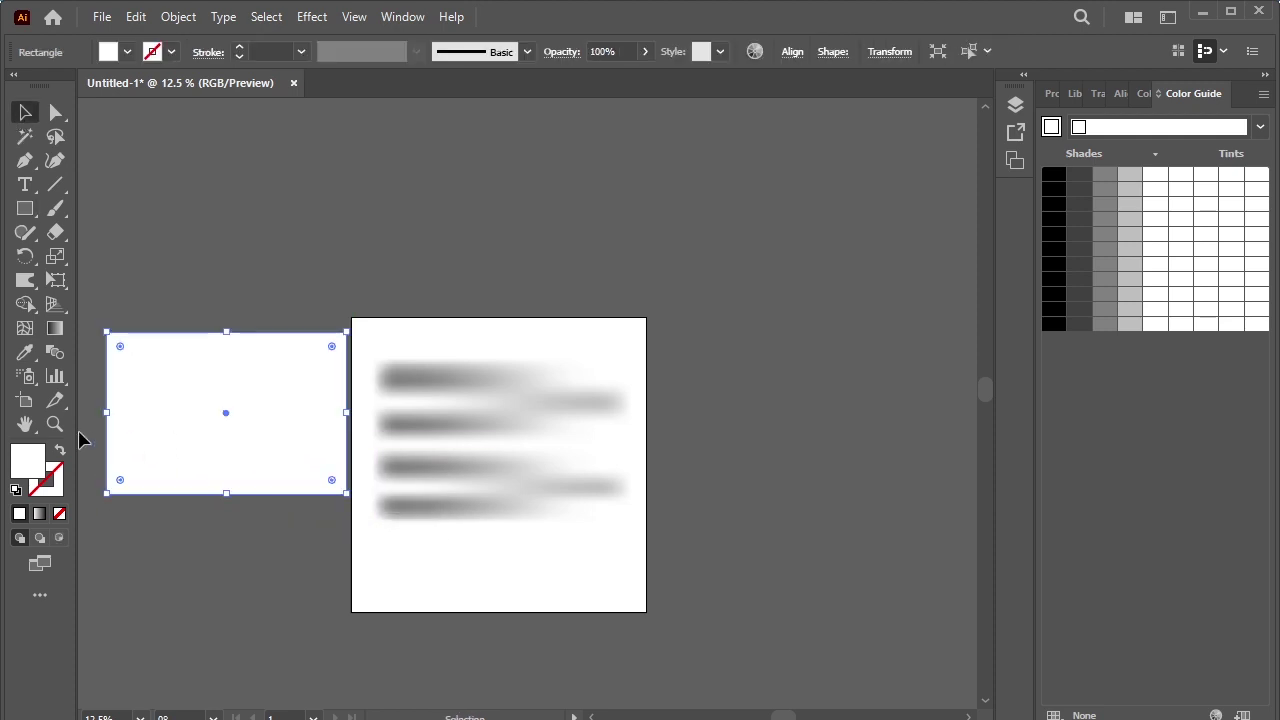
Step: Fill the new rectangle with lime green BBFF50, then a paler tint from the Color Guide
{"action": "double_click", "coordinate": [27, 461]}
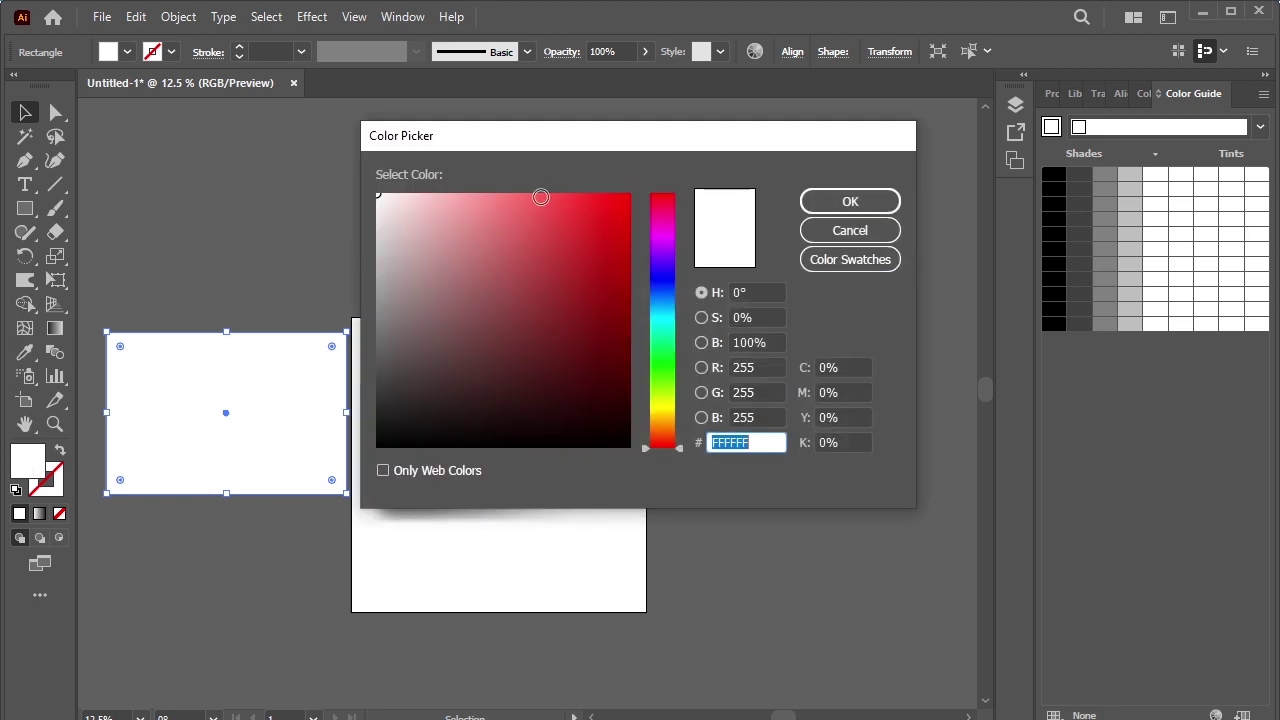
{"action": "left_click", "coordinate": [479, 189]}
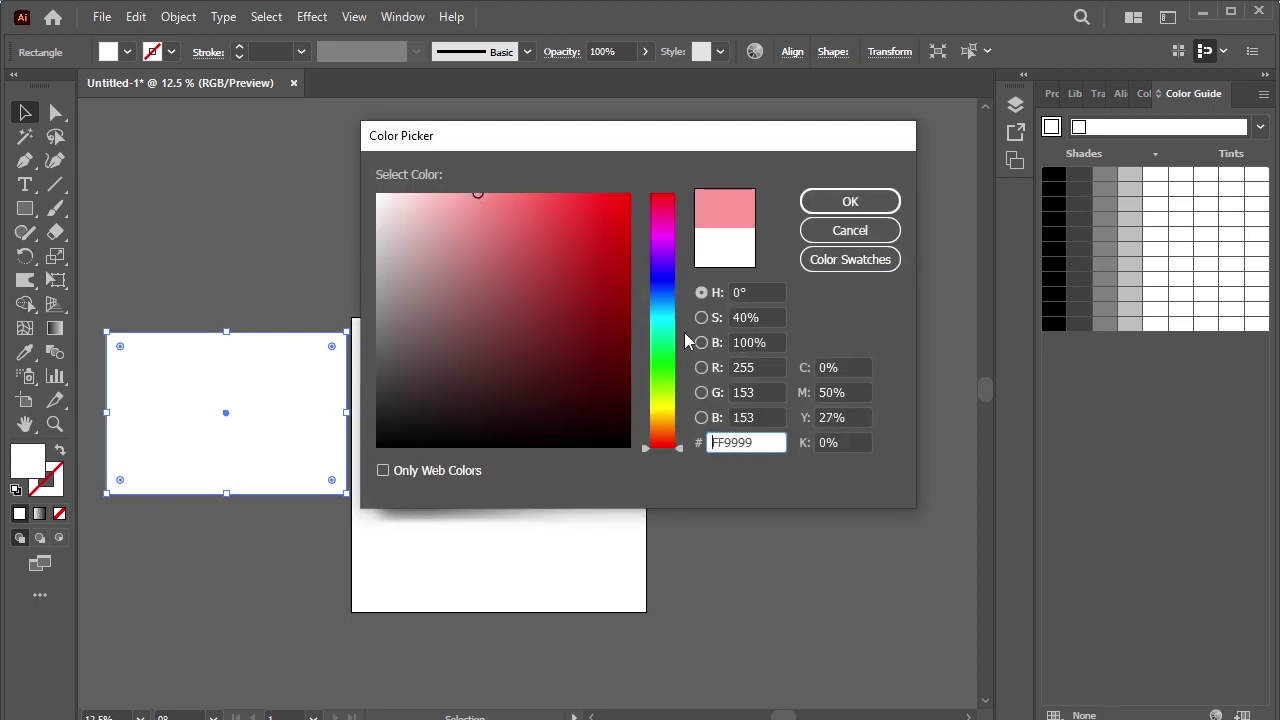
{"action": "left_click_drag", "start_coordinate": [665, 350], "coordinate": [669, 389]}
{"action": "left_click_drag", "start_coordinate": [529, 192], "coordinate": [551, 193]}
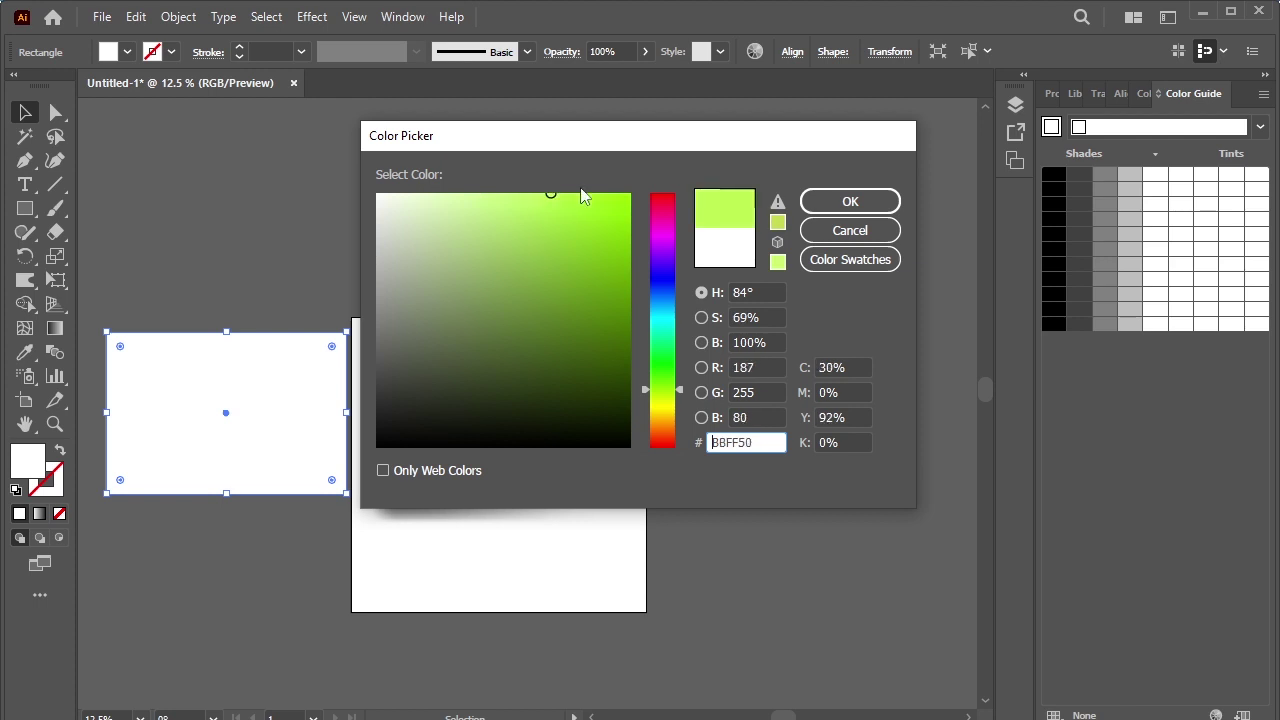
{"action": "left_click", "coordinate": [850, 203]}
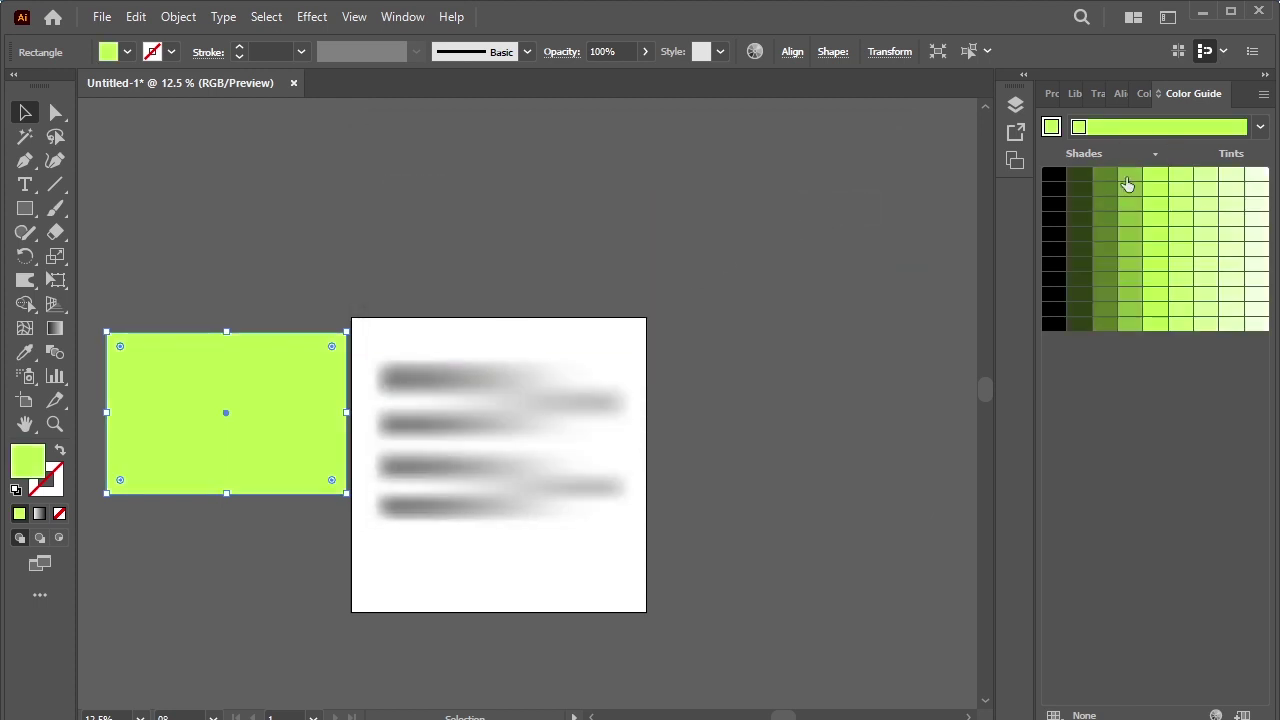
{"action": "left_click", "coordinate": [1206, 177]}
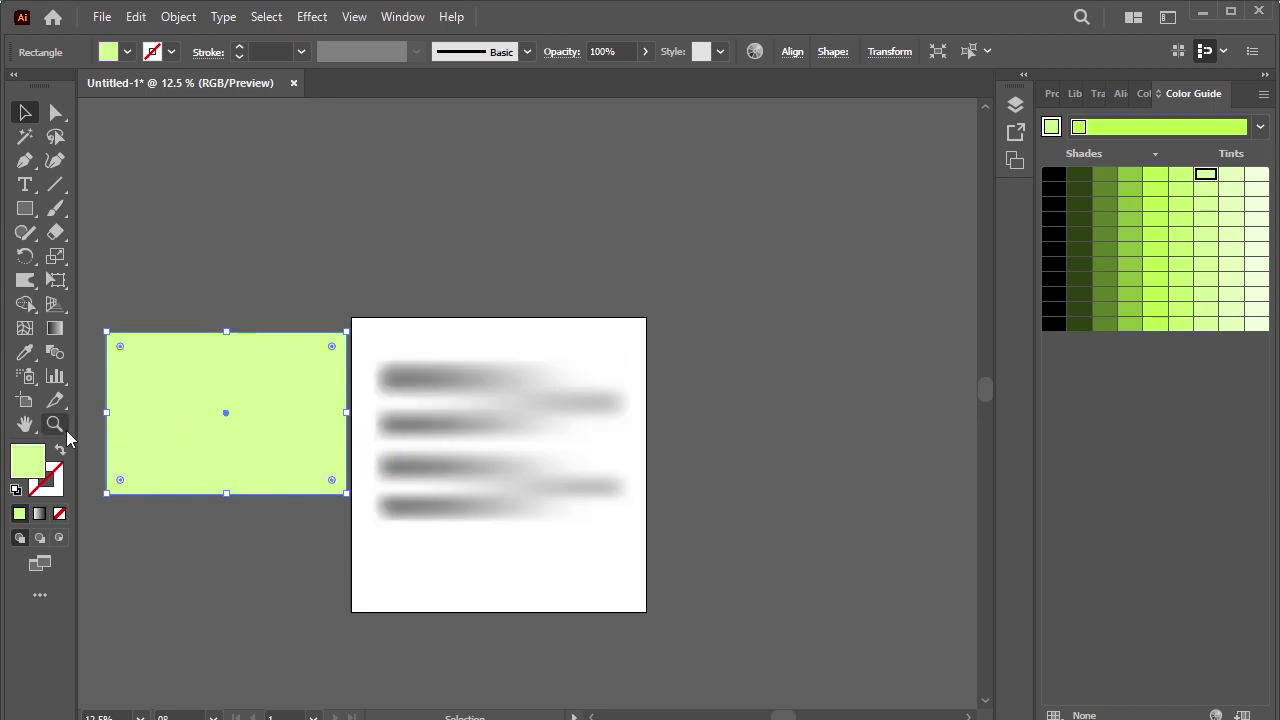
Step: Draw a thin dark green band across the lime rectangle and repeat copies downward as stripes
{"action": "scroll", "coordinate": [195, 432], "scroll_direction": "up", "scroll_amount": 1}
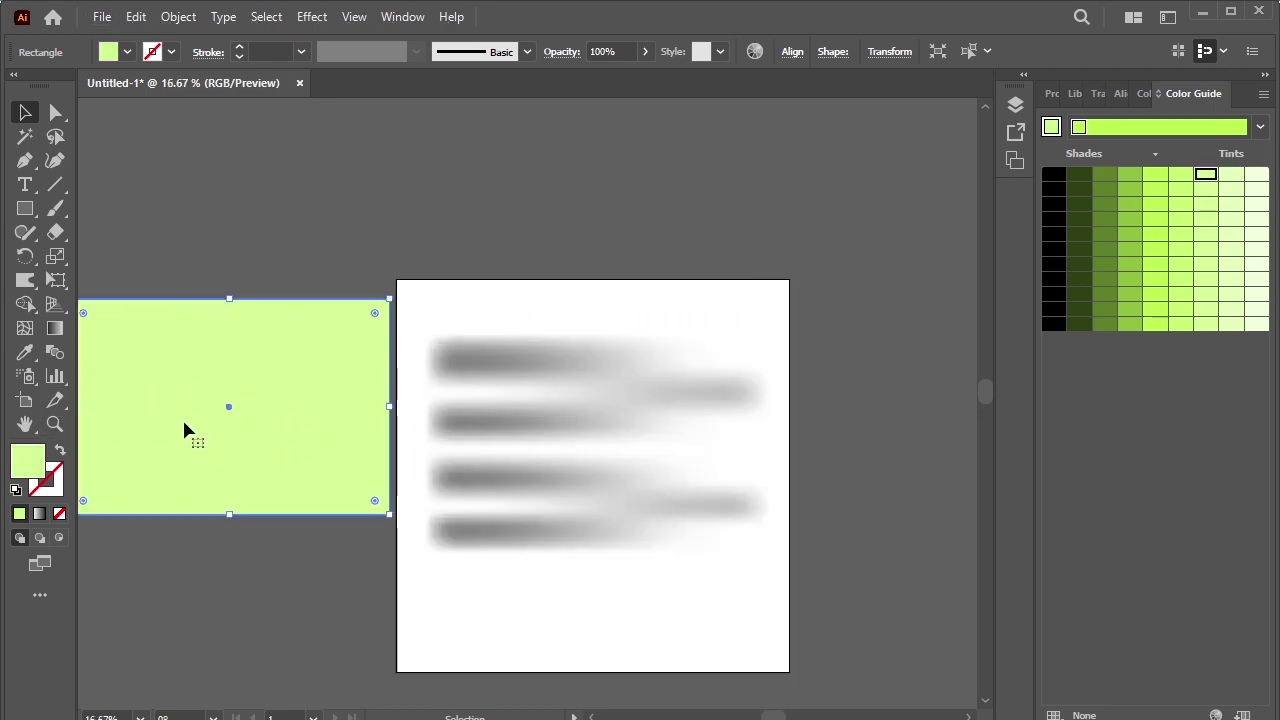
{"action": "scroll", "coordinate": [183, 429], "scroll_direction": "left", "scroll_amount": 2}
{"action": "left_click", "coordinate": [25, 208]}
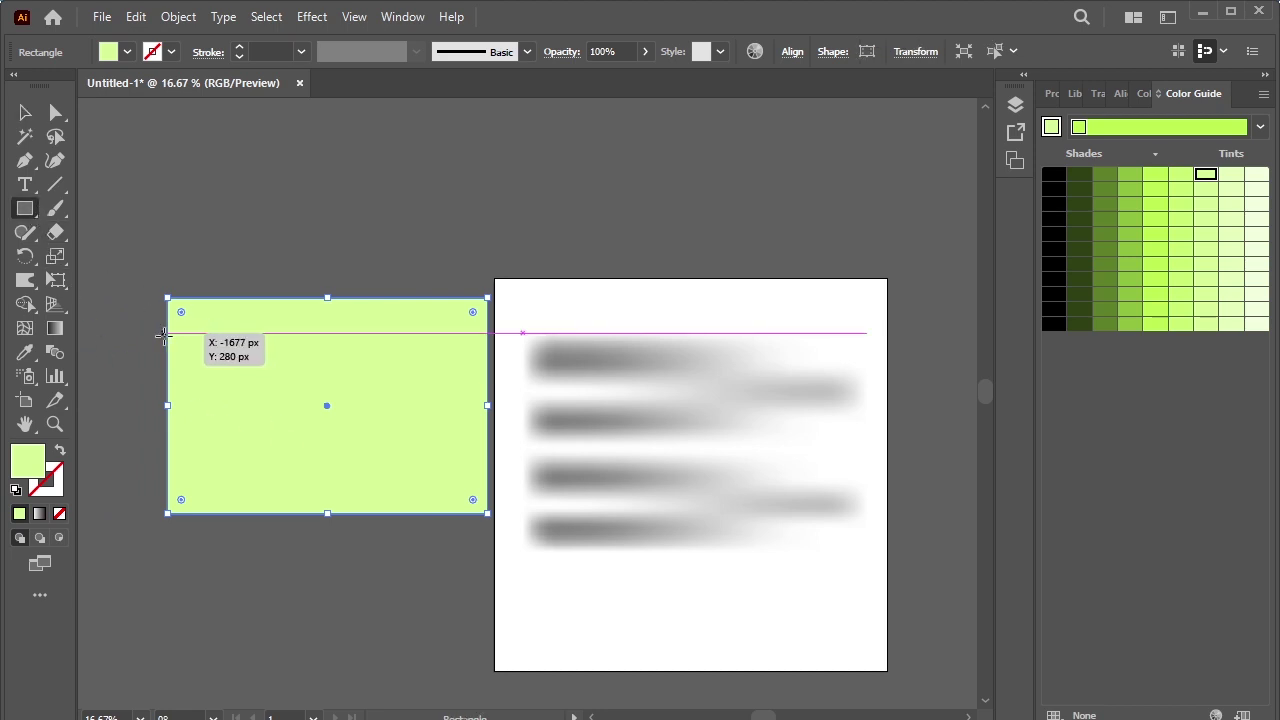
{"action": "left_click_drag", "start_coordinate": [166, 332], "coordinate": [488, 364]}
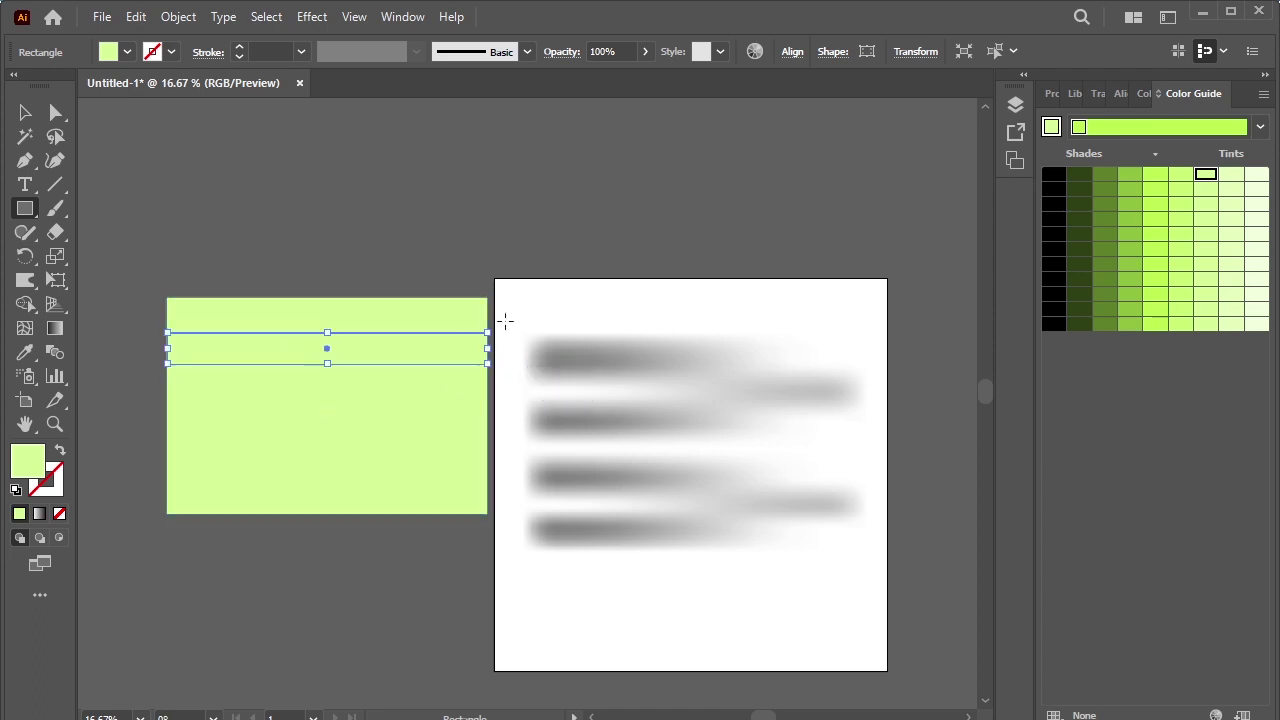
{"action": "left_click", "coordinate": [1104, 175]}
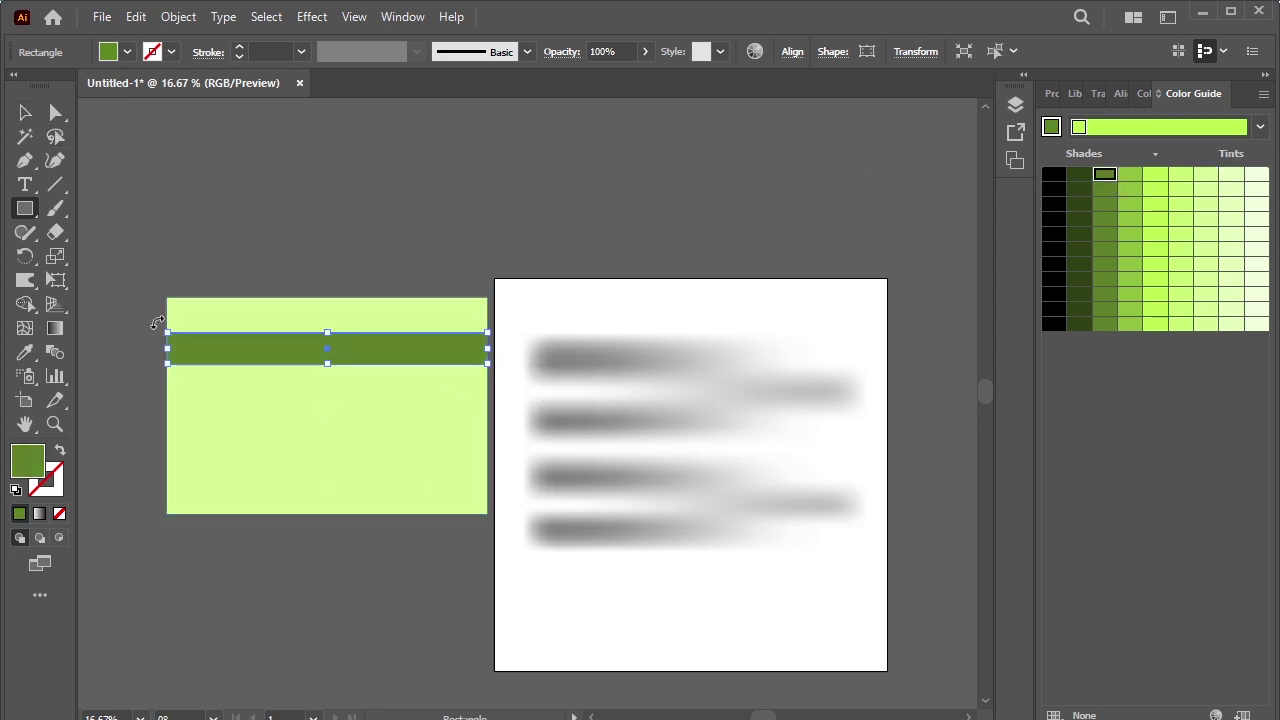
{"action": "scroll", "coordinate": [157, 322], "scroll_direction": "up", "scroll_amount": 2}
{"action": "key", "text": "v"}
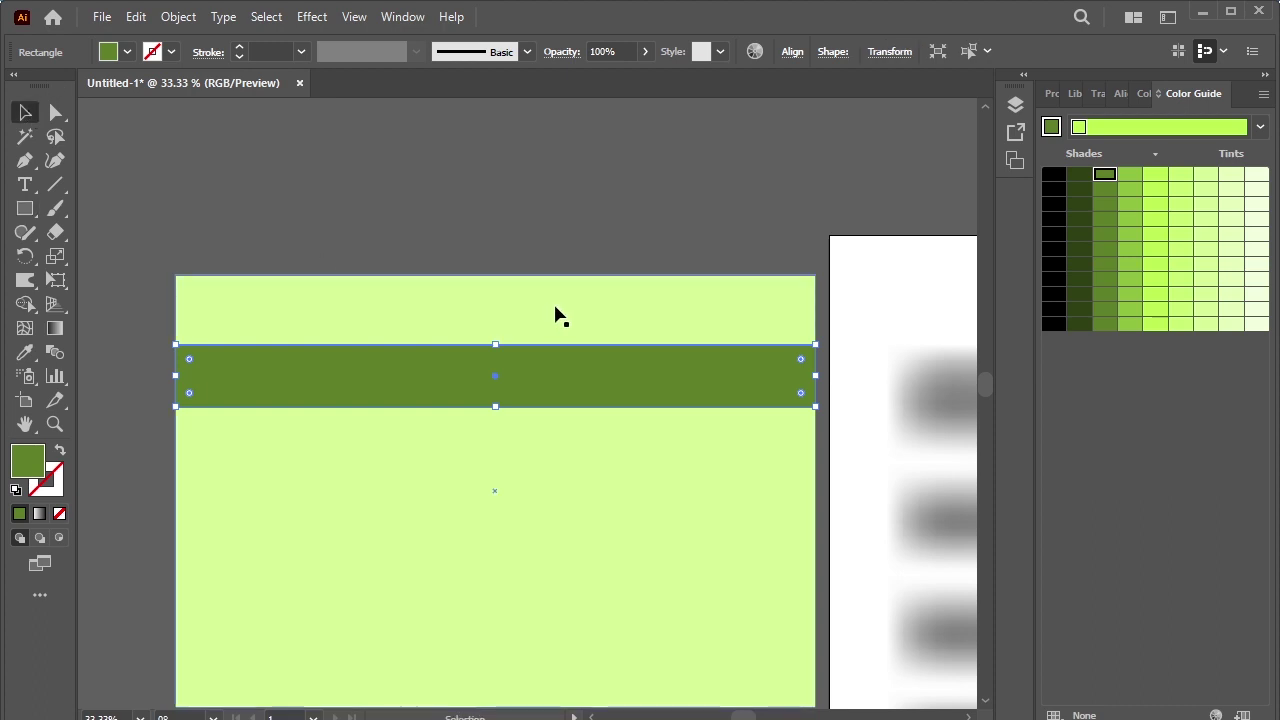
{"action": "scroll", "coordinate": [555, 314], "scroll_direction": "down", "scroll_amount": 2}
{"action": "left_click_drag", "start_coordinate": [556, 316], "coordinate": [557, 416]}
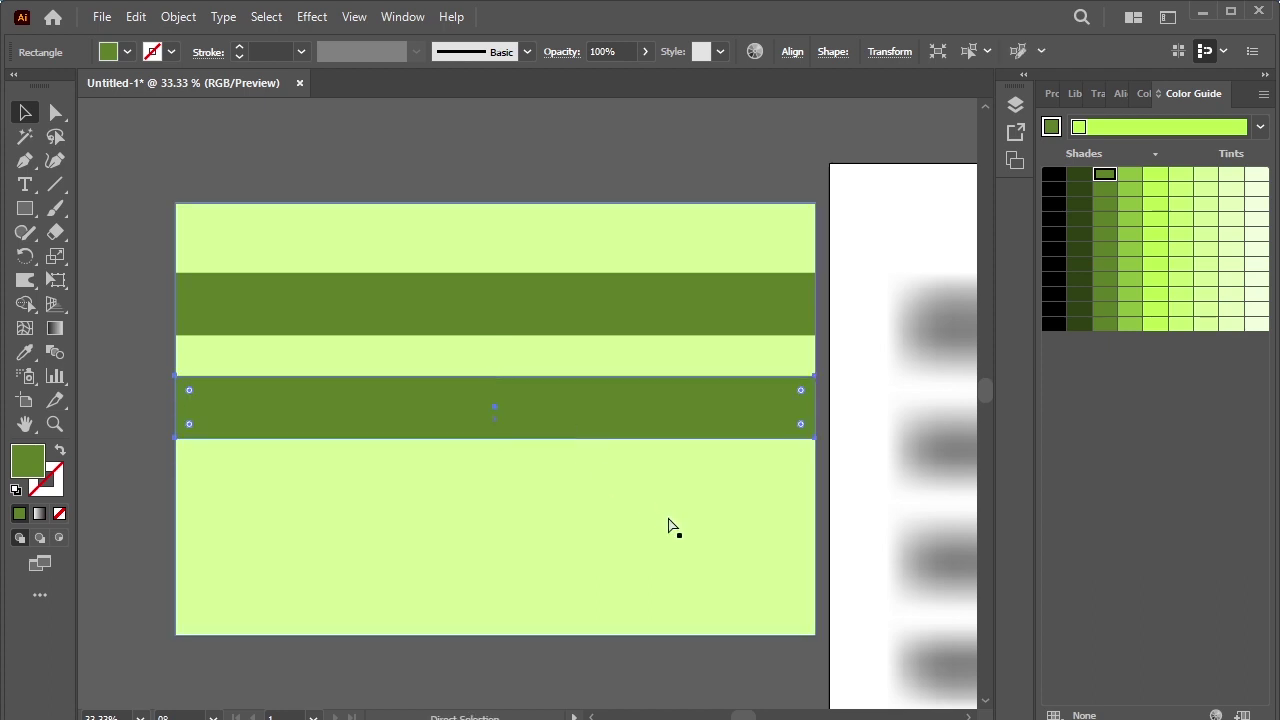
{"action": "key", "text": "ctrl+d"}
{"action": "key", "text": "ctrl+d"}
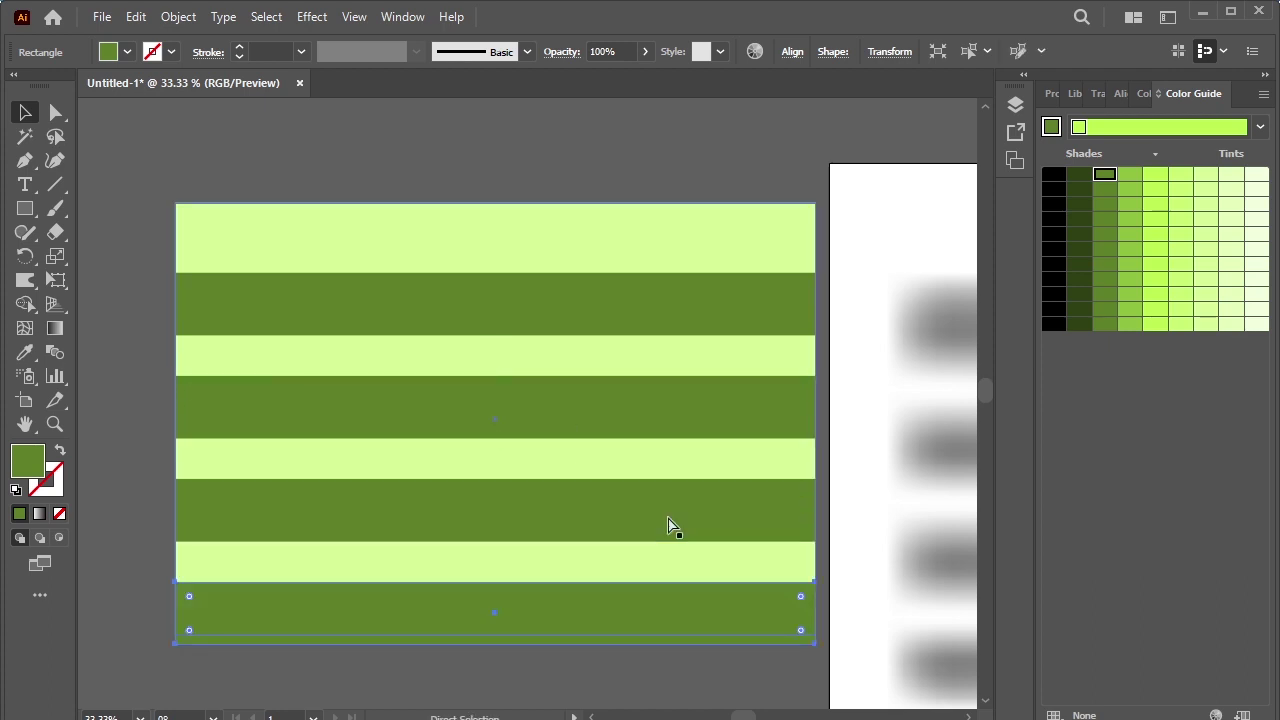
Step: Nudge the lime background rectangle down and group all the stripe rectangles together
{"action": "left_click", "coordinate": [677, 572]}
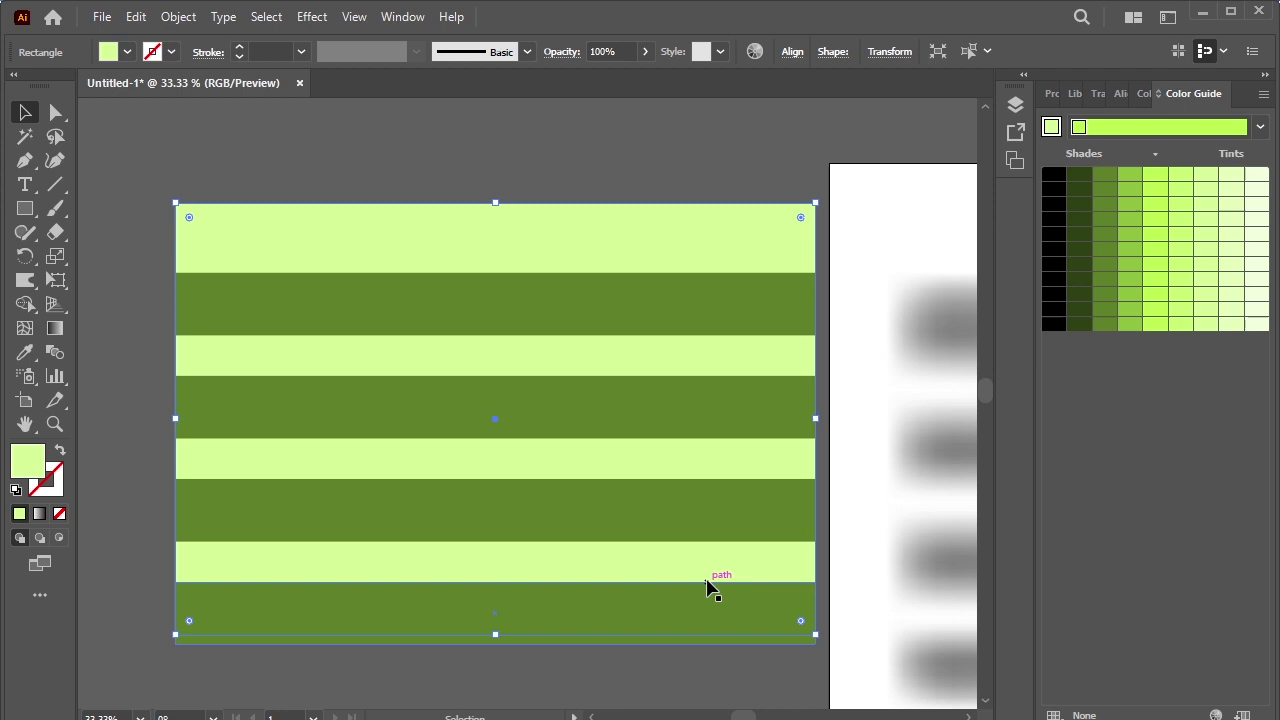
{"action": "key", "text": "shift+Down"}
{"action": "key", "text": "shift+Down"}
{"action": "key", "text": "shift+Down"}
{"action": "key", "text": "shift+Down"}
{"action": "key", "text": "shift+Down"}
{"action": "key", "text": "shift+Down"}
{"action": "key", "text": "shift+Down"}
{"action": "key", "text": "shift+Down"}
{"action": "key", "text": "shift+Down"}
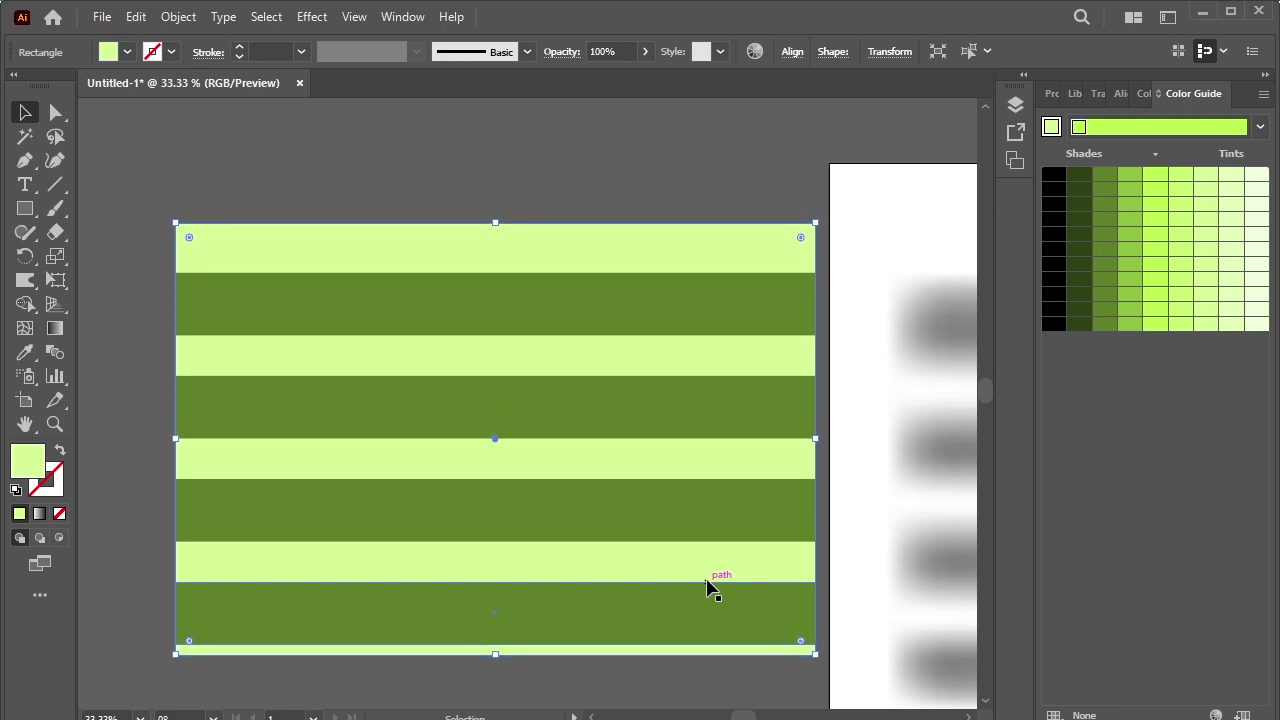
{"action": "key", "text": "Down"}
{"action": "key", "text": "Down"}
{"action": "key", "text": "Down"}
{"action": "key", "text": "Down"}
{"action": "key", "text": "Down"}
{"action": "key", "text": "Down"}
{"action": "key", "text": "Down"}
{"action": "key", "text": "Down"}
{"action": "key", "text": "Down"}
{"action": "key", "text": "Down"}
{"action": "key", "text": "Down"}
{"action": "key", "text": "Down"}
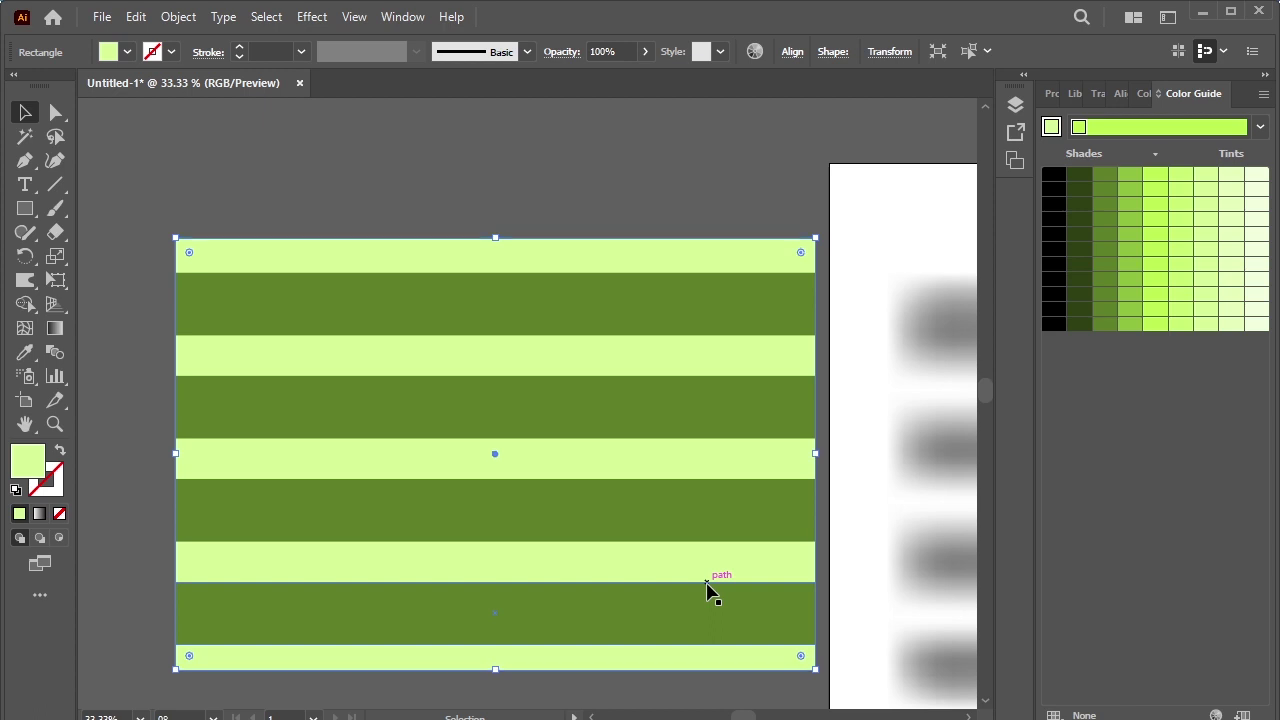
{"action": "left_click_drag", "start_coordinate": [270, 188], "coordinate": [580, 689]}
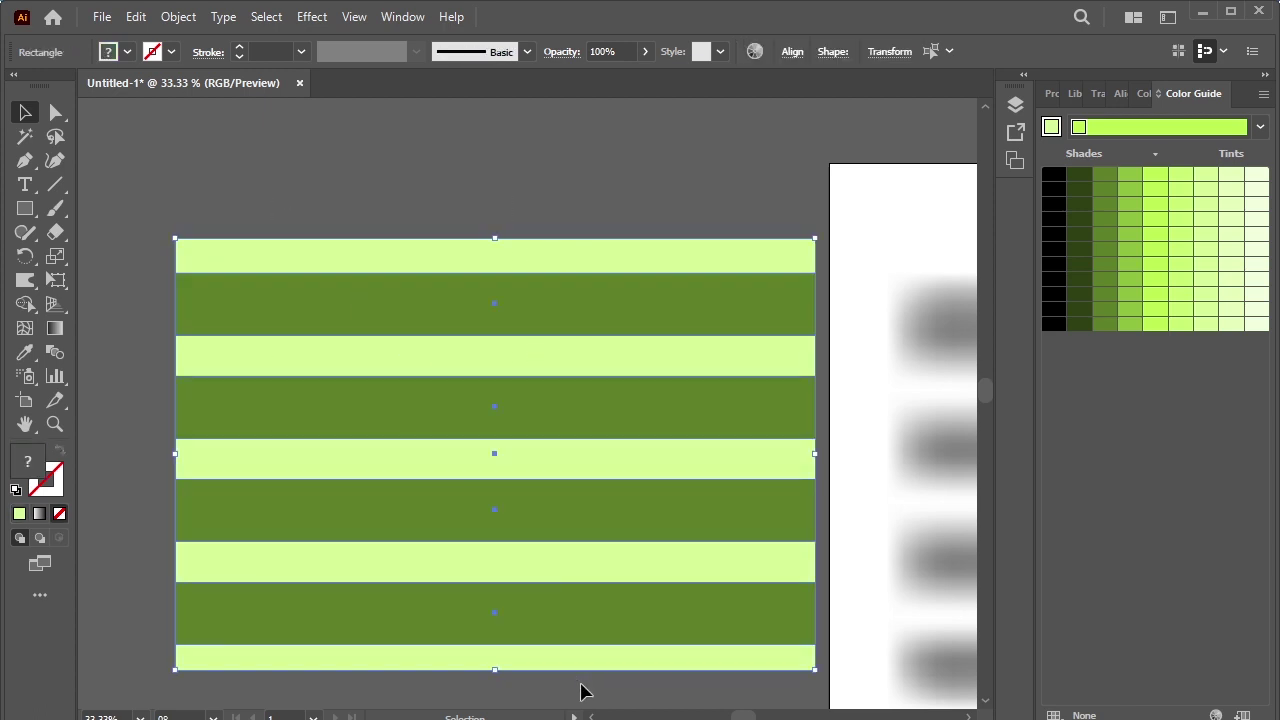
{"action": "key", "text": "ctrl+g"}
Step: Select the blurred mesh on the artboard and bring the artboard into view
{"action": "scroll", "coordinate": [588, 614], "scroll_direction": "down", "scroll_amount": 2}
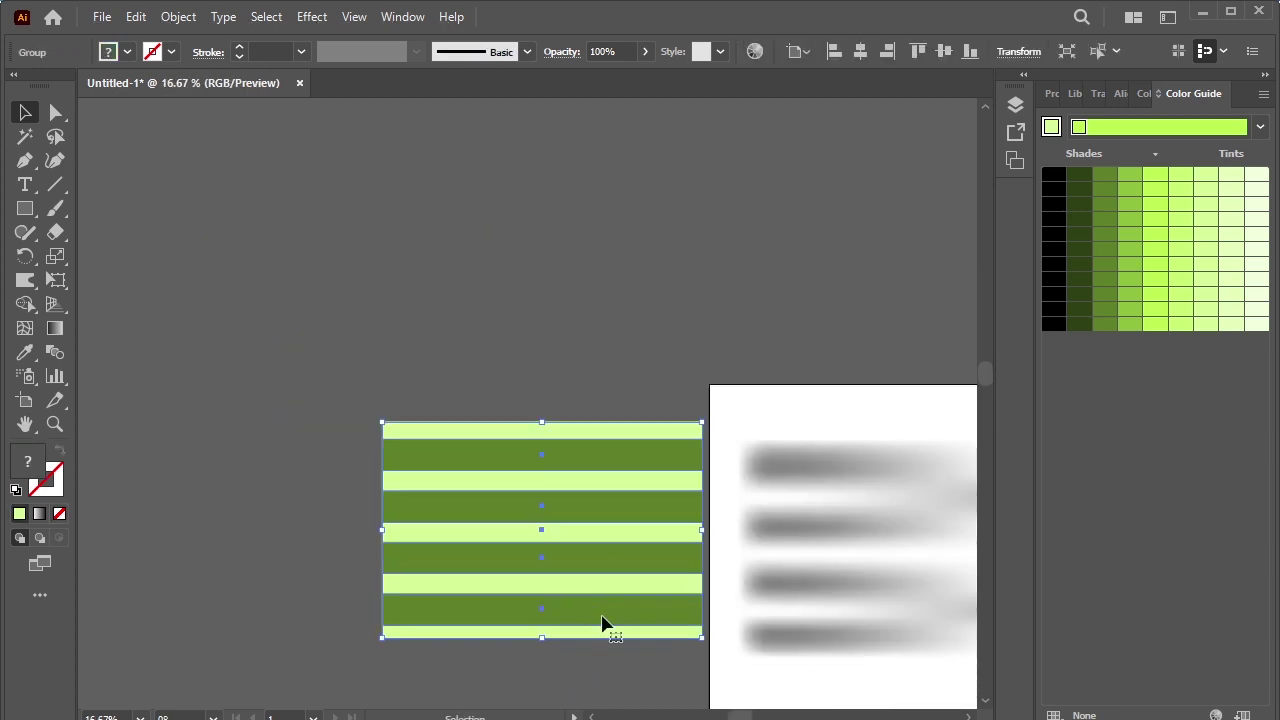
{"action": "scroll", "coordinate": [757, 694], "scroll_direction": "down", "scroll_amount": 2}
{"action": "scroll", "coordinate": [543, 571], "scroll_direction": "right", "scroll_amount": 4}
{"action": "left_click", "coordinate": [674, 460]}
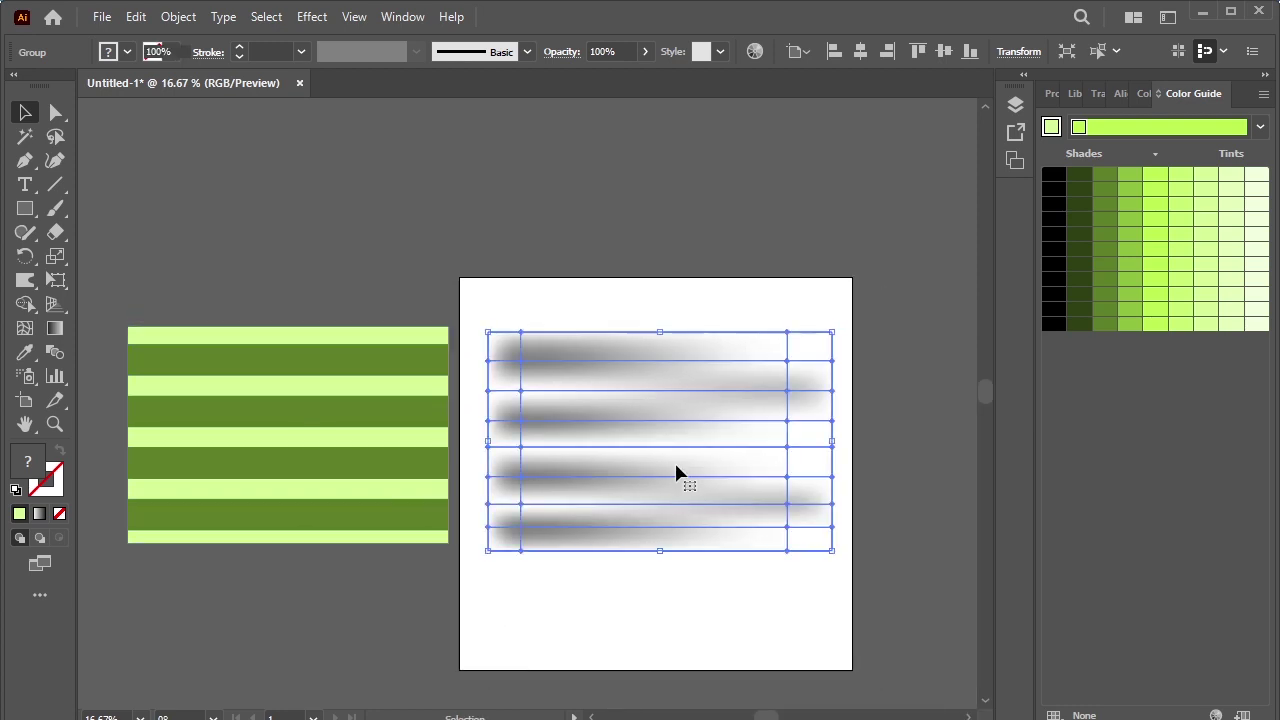
{"action": "key", "text": "space"}
{"action": "left_click_drag", "start_coordinate": [691, 591], "coordinate": [547, 580]}
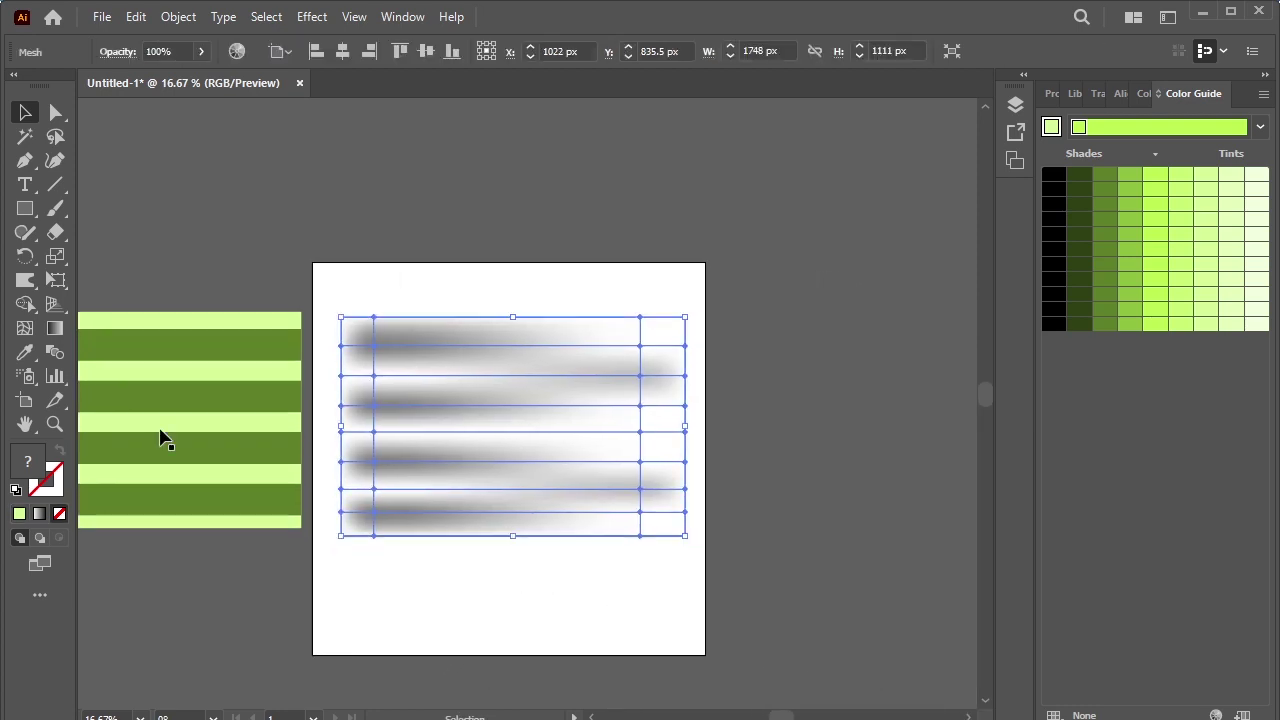
Step: Choose the Warp Tool from the reshaping flyout and set its brush width to 450 px
{"action": "left_click", "coordinate": [24, 283]}
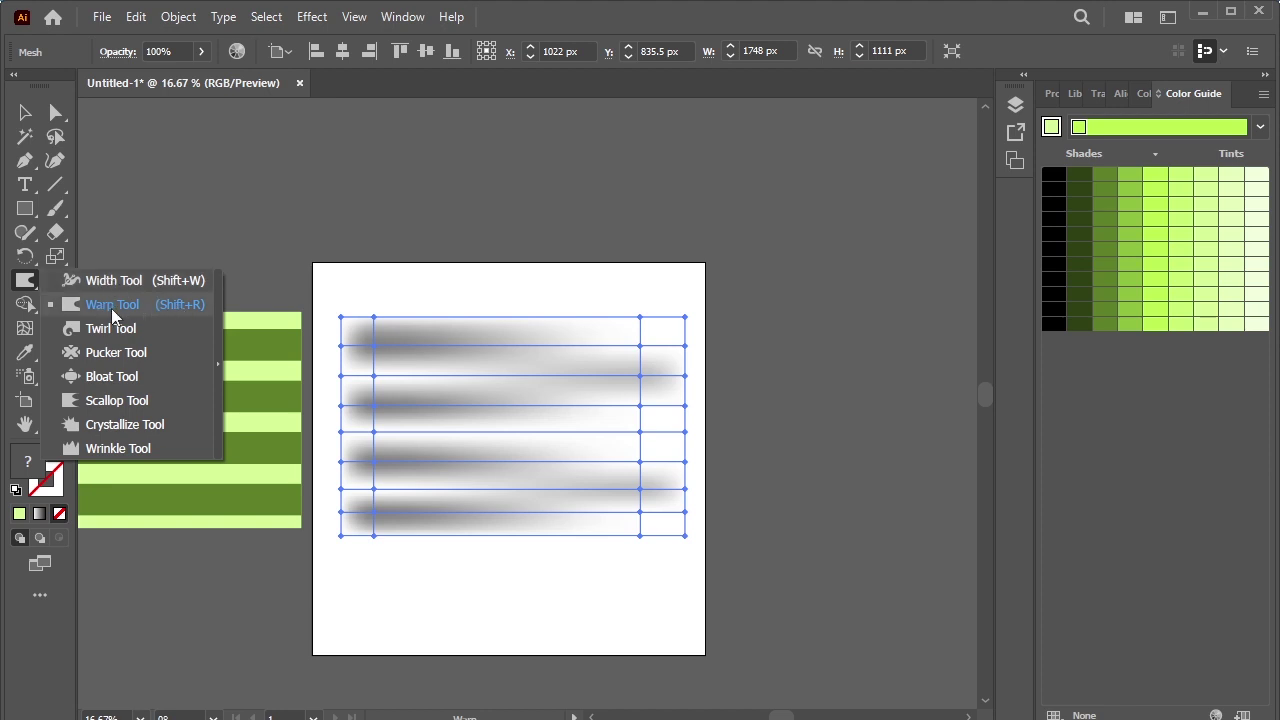
{"action": "left_click", "coordinate": [178, 304]}
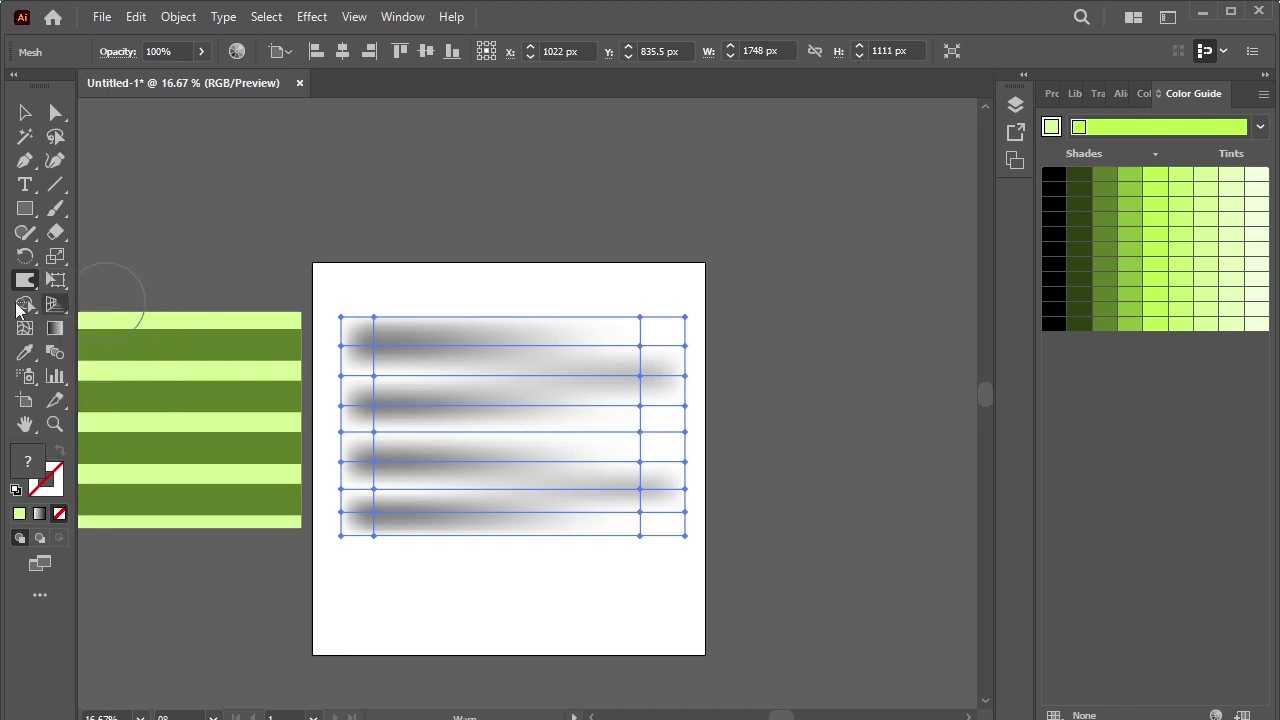
{"action": "double_click", "coordinate": [27, 284]}
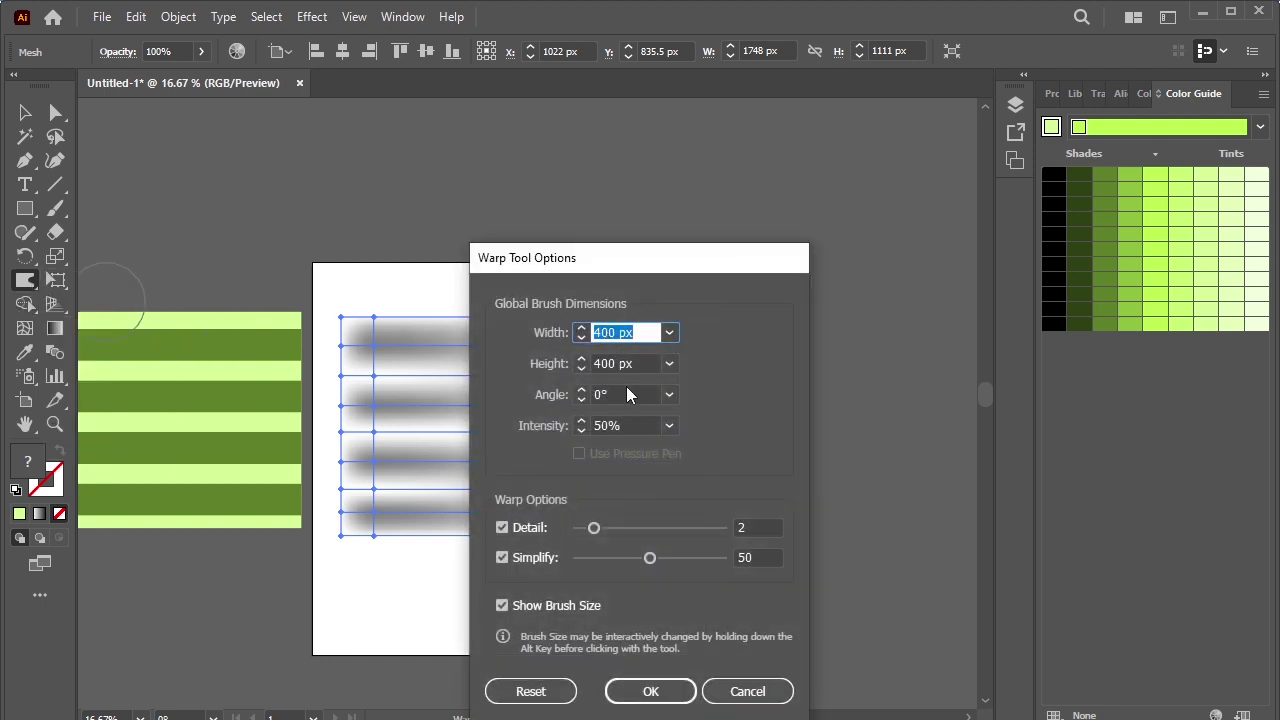
{"action": "left_click", "coordinate": [614, 330]}
{"action": "type", "text": "5"}
{"action": "left_click", "coordinate": [650, 691]}
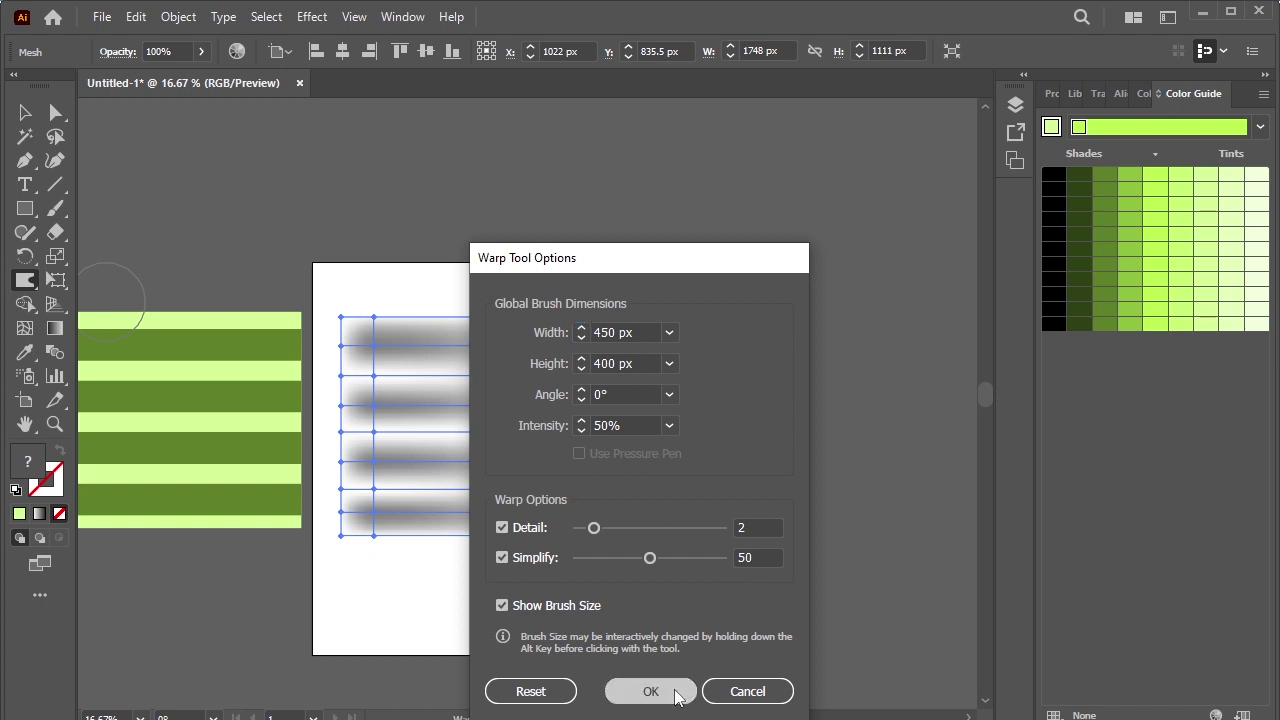
Step: Warp the mesh with a V-shaped top dip, tall lower bump, drooping right side and middle bump
{"action": "scroll", "coordinate": [430, 400], "scroll_direction": "up", "scroll_amount": 1, "text": "alt"}
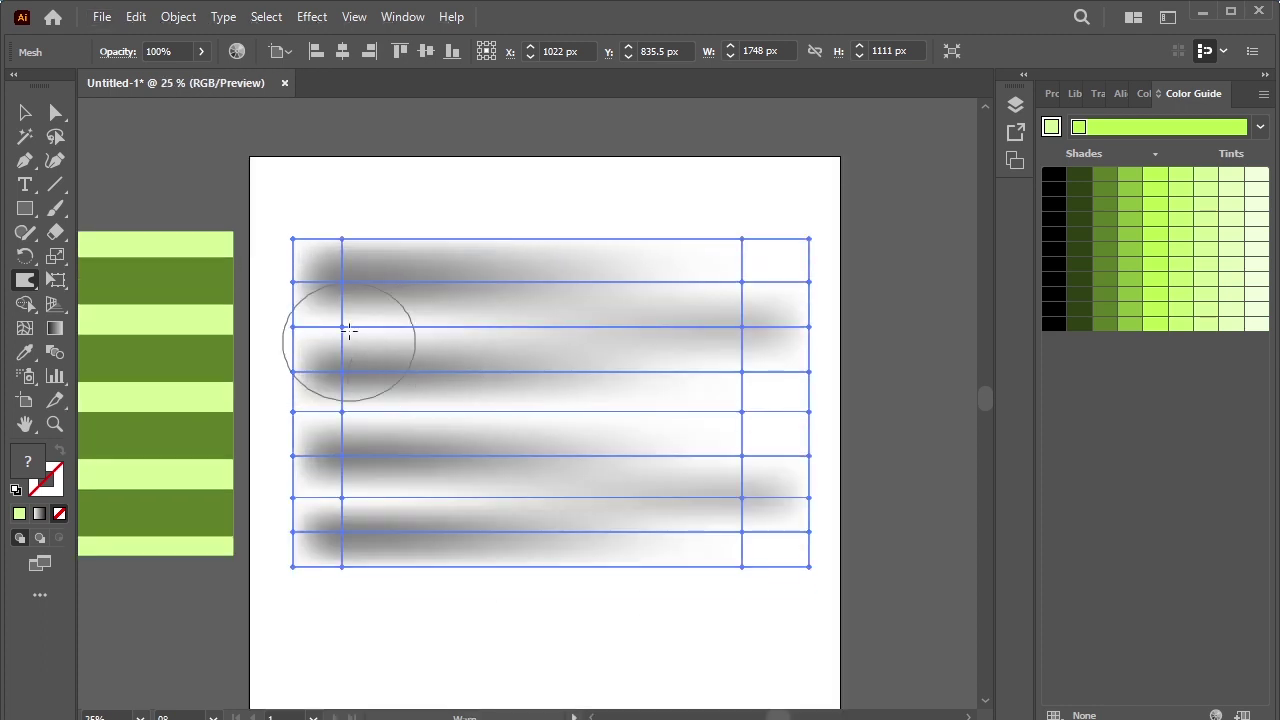
{"action": "left_click_drag", "start_coordinate": [391, 223], "coordinate": [410, 470]}
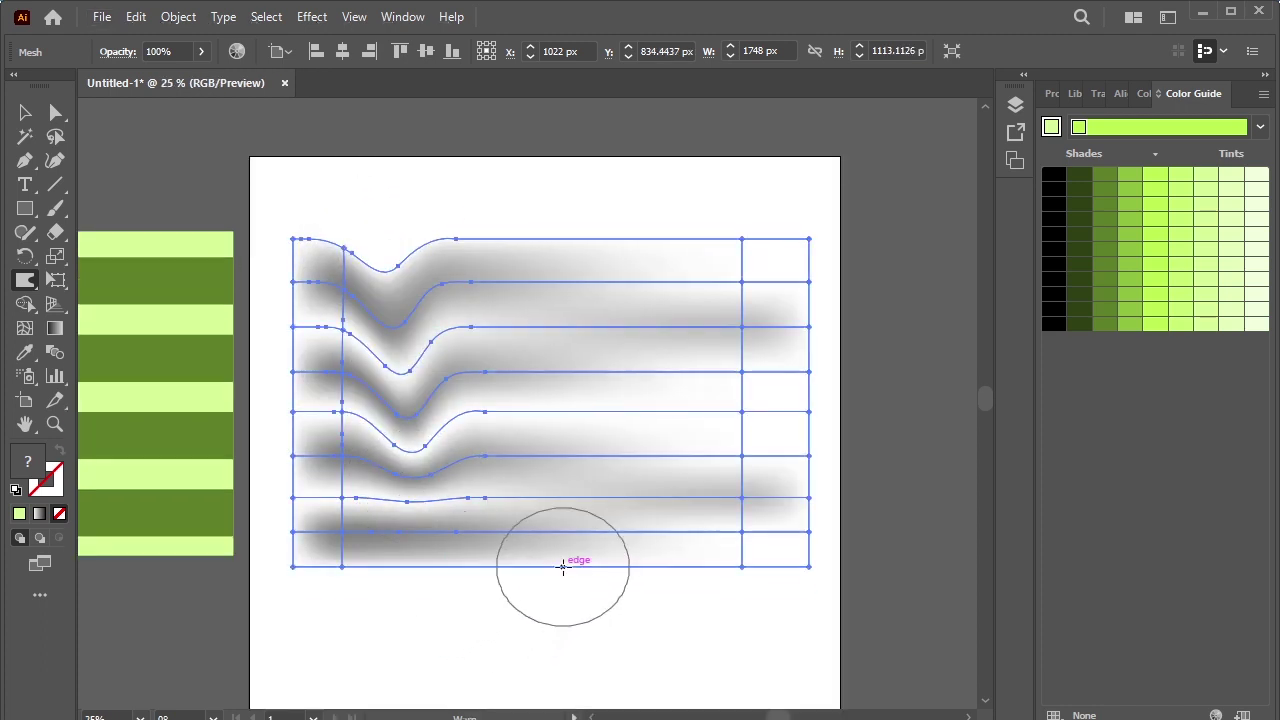
{"action": "mouse_move", "coordinate": [563, 567]}
{"action": "left_mouse_down"}
{"action": "mouse_move", "coordinate": [606, 337]}
{"action": "mouse_move", "coordinate": [608, 250]}
{"action": "left_mouse_up"}
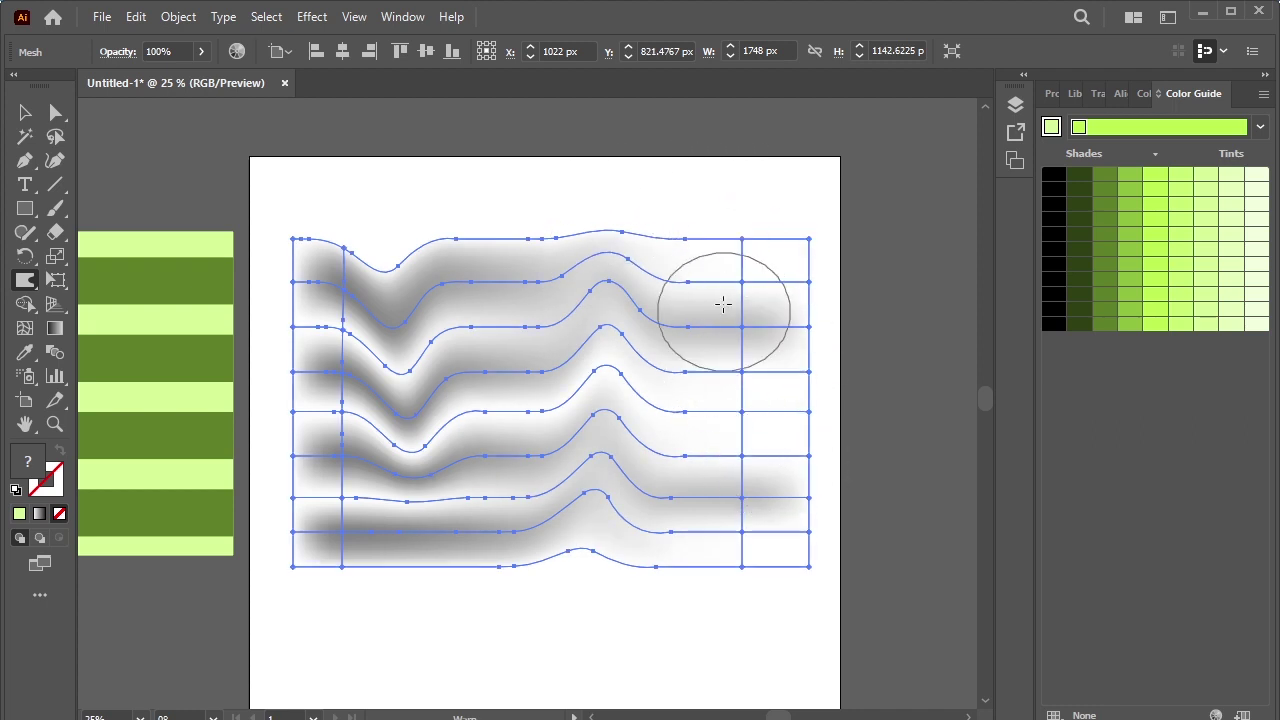
{"action": "left_click_drag", "start_coordinate": [723, 304], "coordinate": [770, 540]}
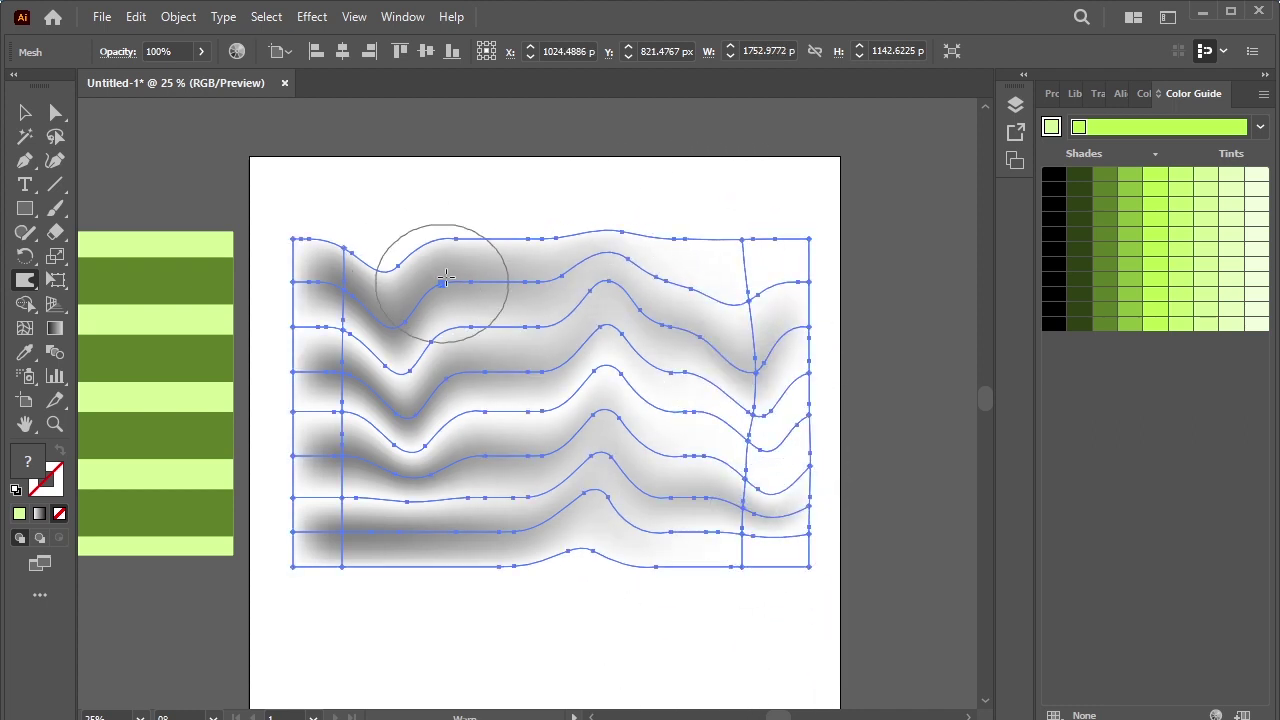
{"action": "left_click_drag", "start_coordinate": [500, 443], "coordinate": [508, 354]}
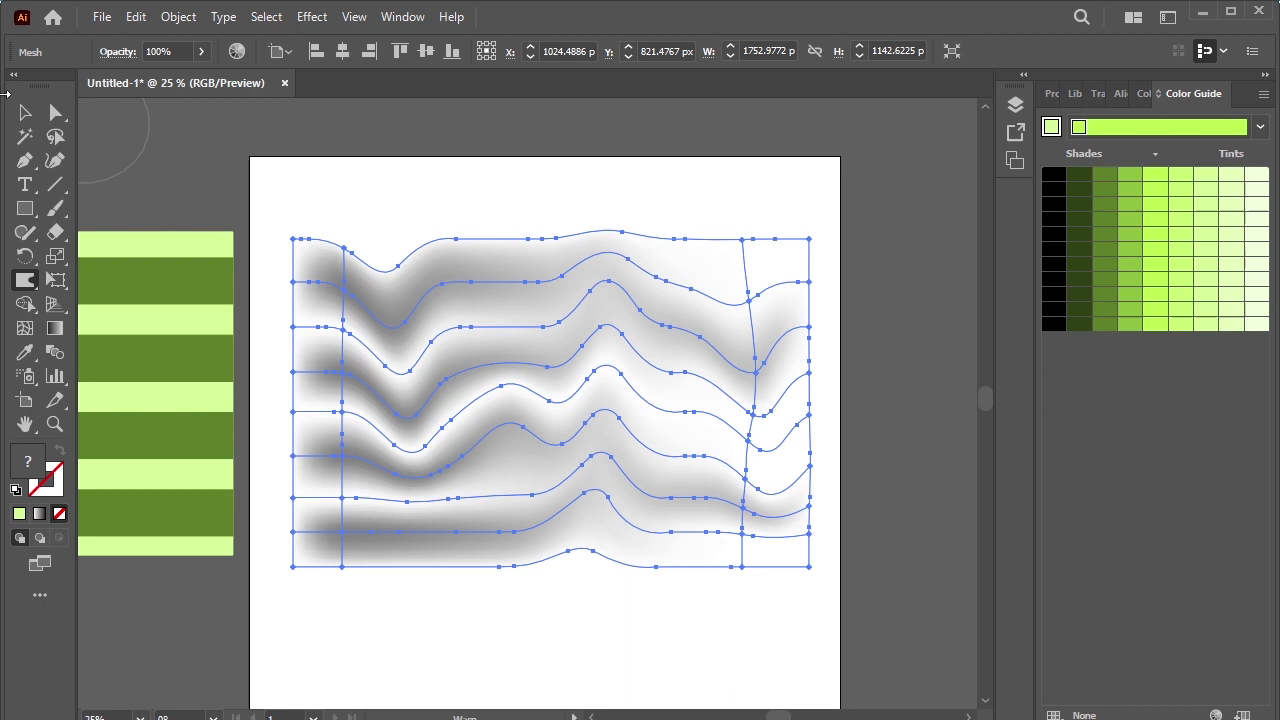
Step: Return to the Selection tool, deselect the mesh, and pick up the striped group beside the artboard
{"action": "left_click", "coordinate": [25, 113]}
{"action": "key", "text": "ctrl+shift+a"}
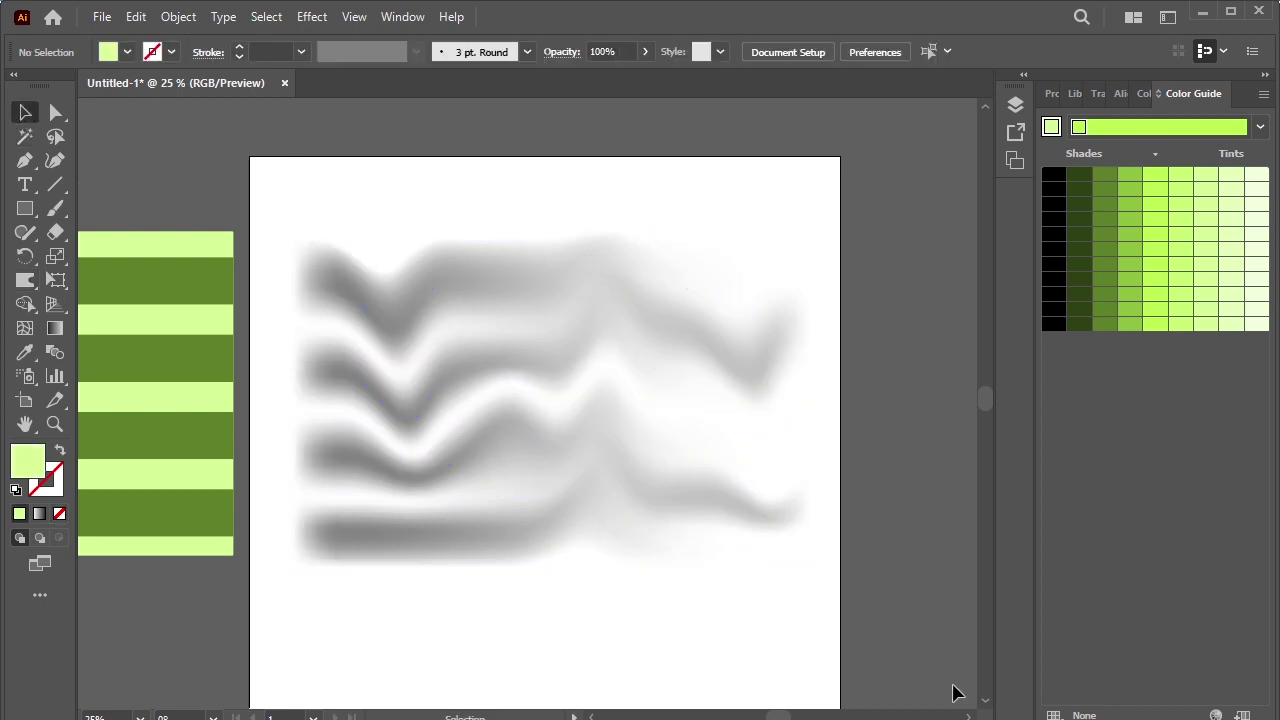
{"action": "left_click", "coordinate": [540, 480]}
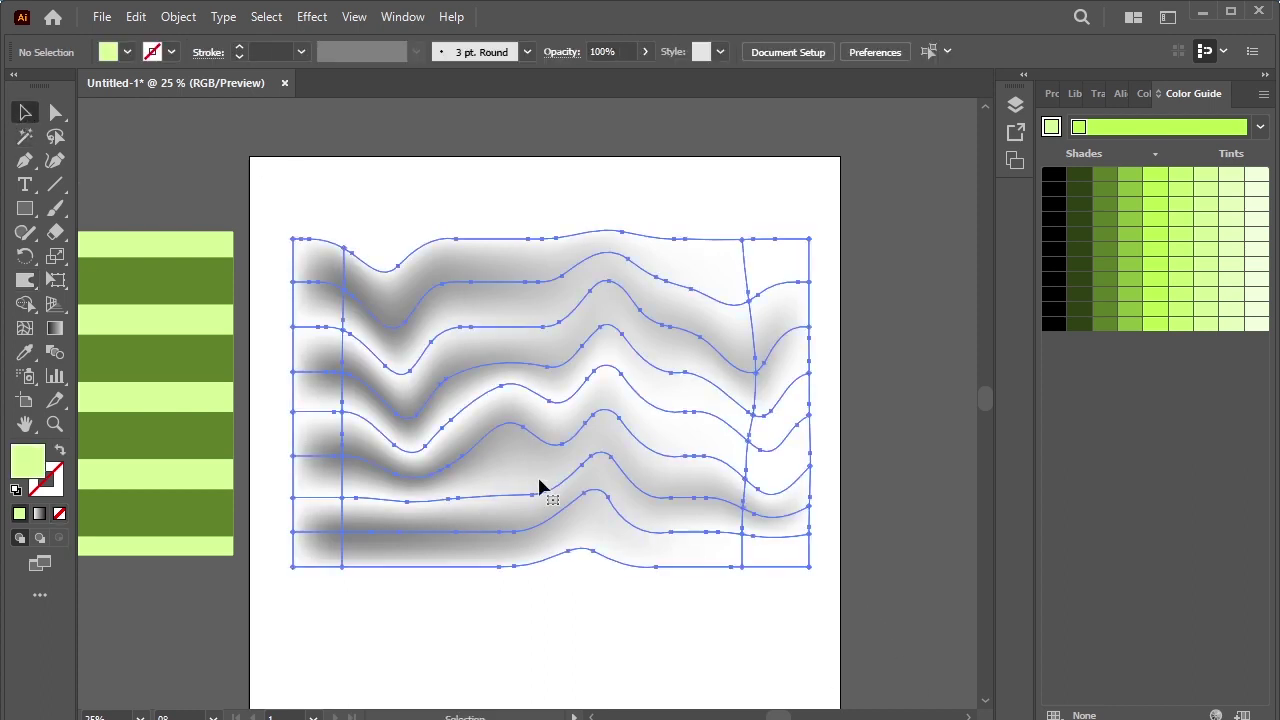
{"action": "left_click", "coordinate": [788, 650]}
{"action": "left_click", "coordinate": [311, 523]}
Step: Move the striped group over the folds on the artboard and send it to the back
{"action": "left_click_drag", "start_coordinate": [186, 494], "coordinate": [734, 506]}
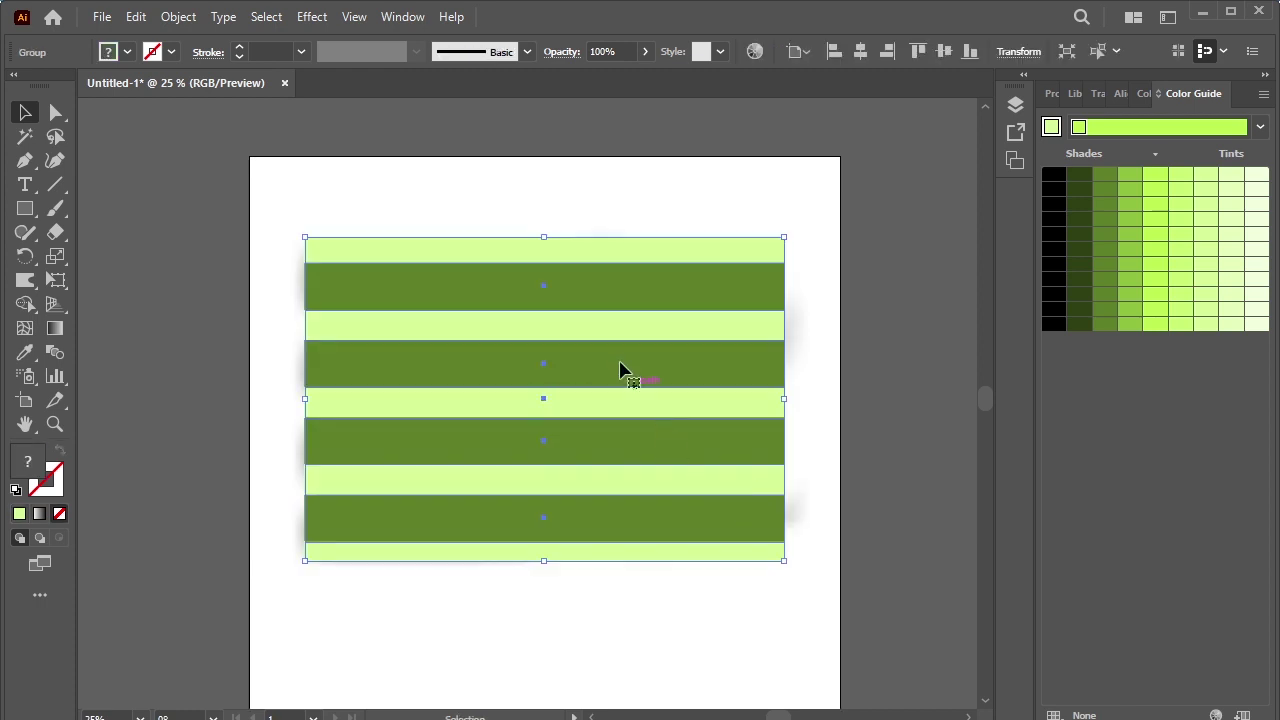
{"action": "right_click", "coordinate": [621, 368]}
{"action": "mouse_move", "coordinate": [752, 610]}
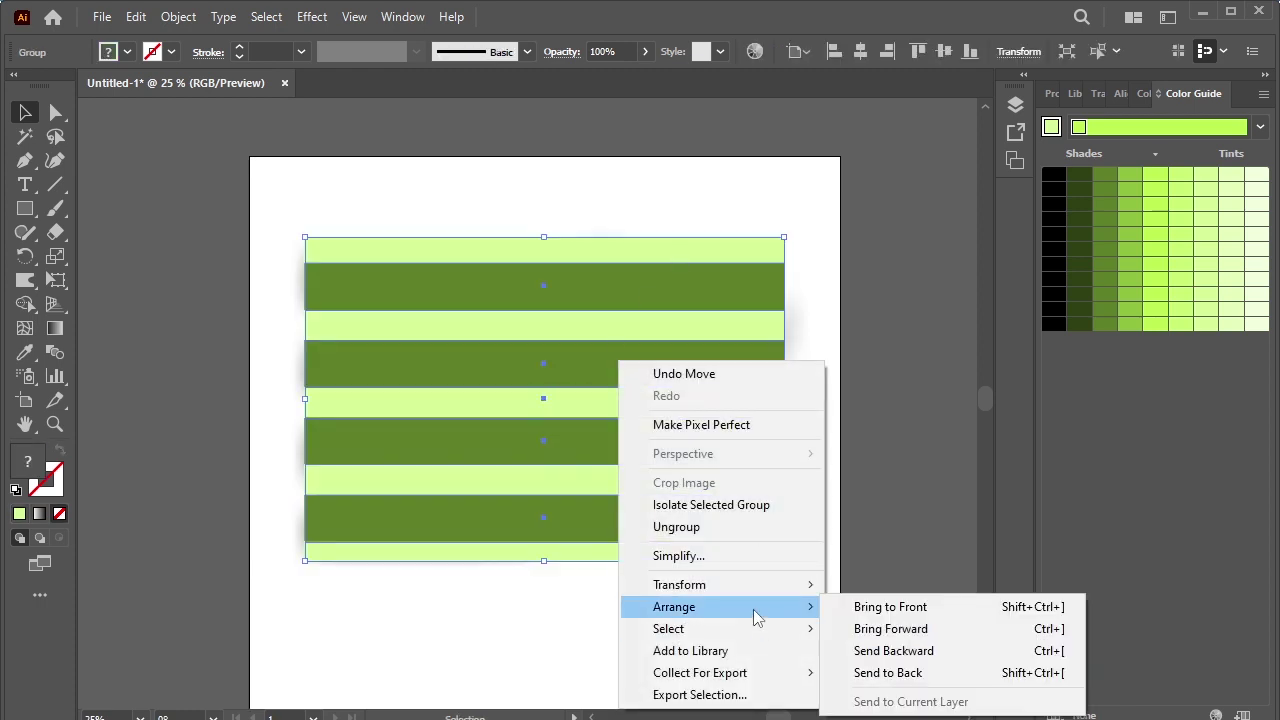
{"action": "left_click", "coordinate": [920, 673]}
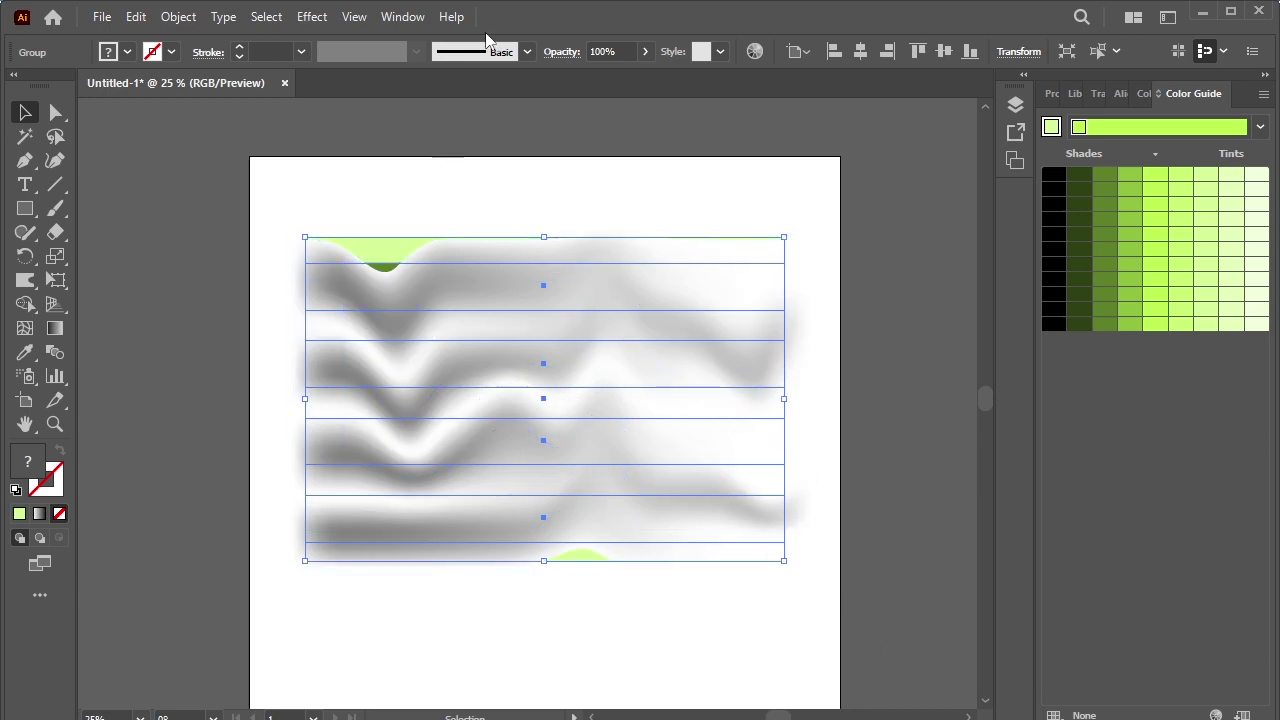
Step: Show the Transparency panel, give the selected striped group Multiply blending, then deselect it
{"action": "left_click", "coordinate": [398, 18]}
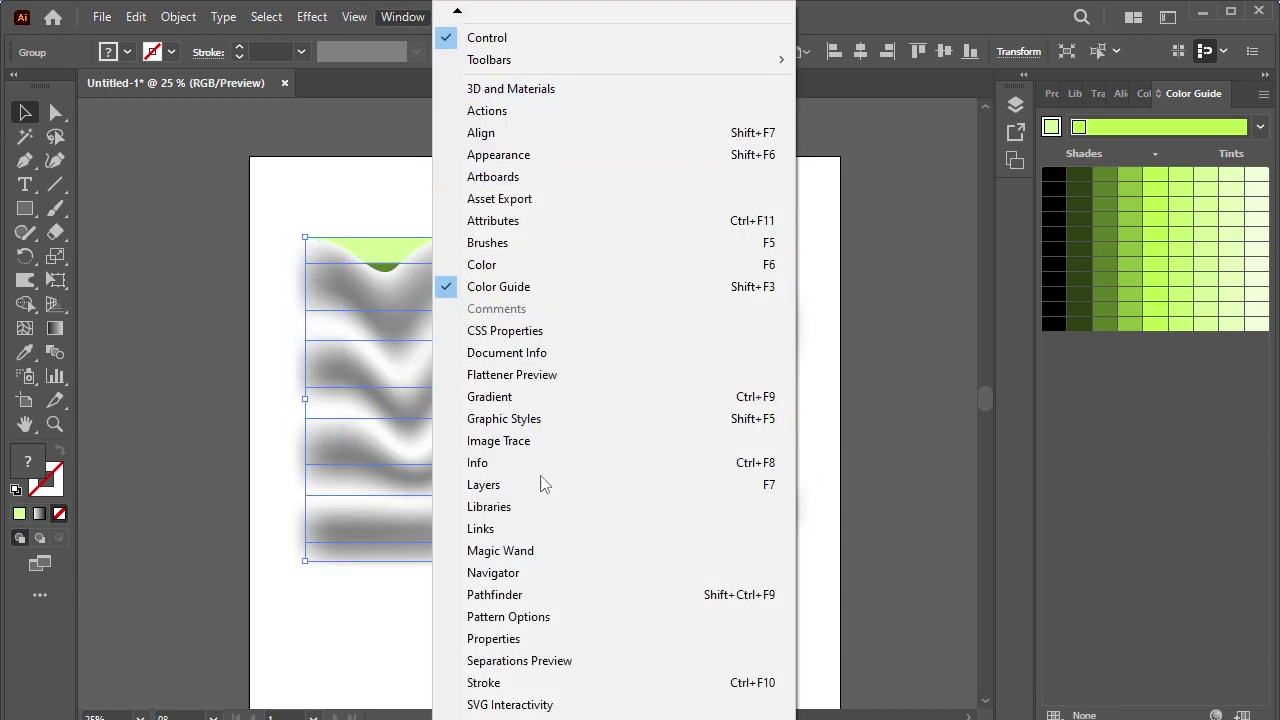
{"action": "key", "text": "ctrl+shift+F10"}
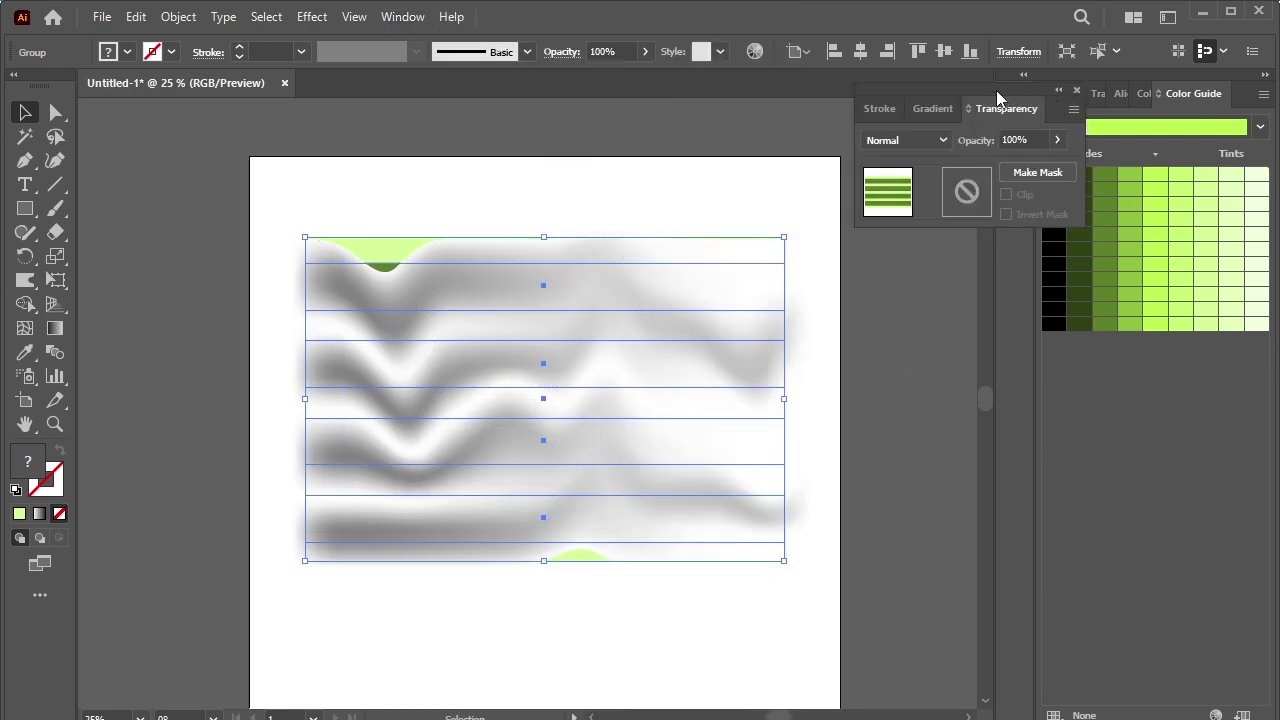
{"action": "left_click", "coordinate": [905, 140]}
{"action": "left_click", "coordinate": [916, 206]}
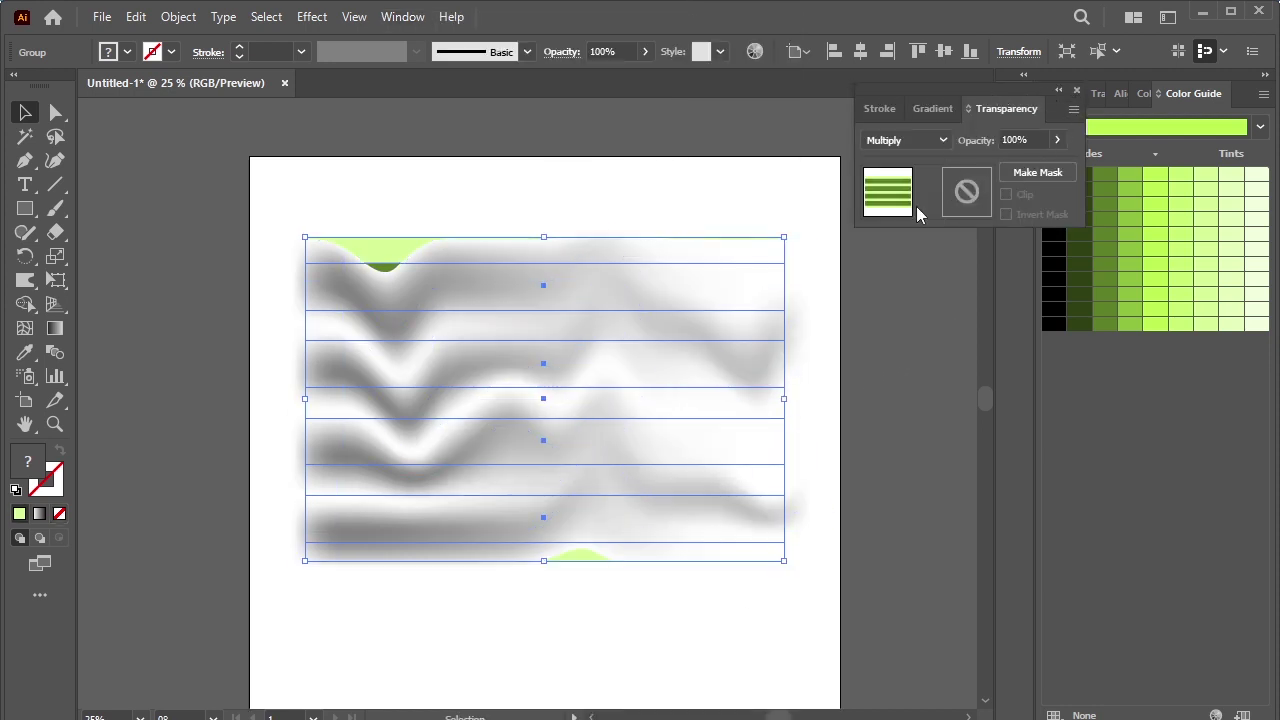
{"action": "left_click", "coordinate": [475, 207]}
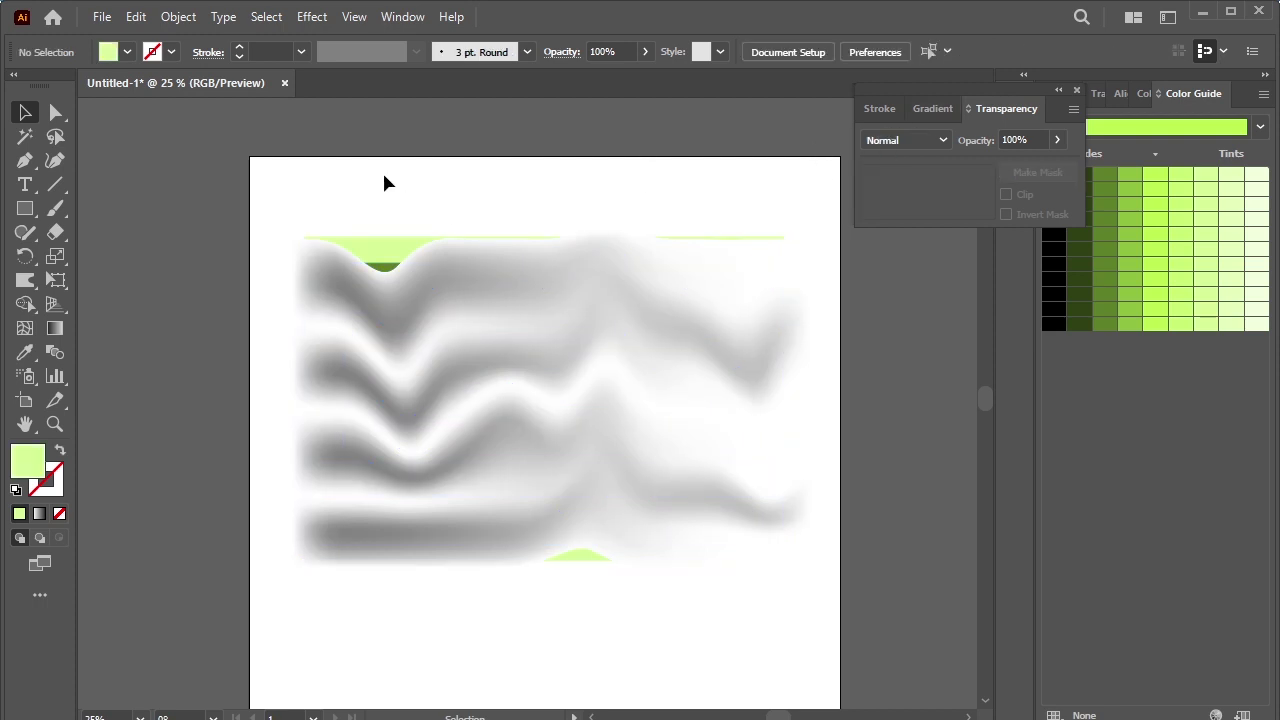
Step: Apply Multiply blending to both the stripes and the fold mesh, then deselect to check
{"action": "left_click_drag", "start_coordinate": [385, 183], "coordinate": [597, 420]}
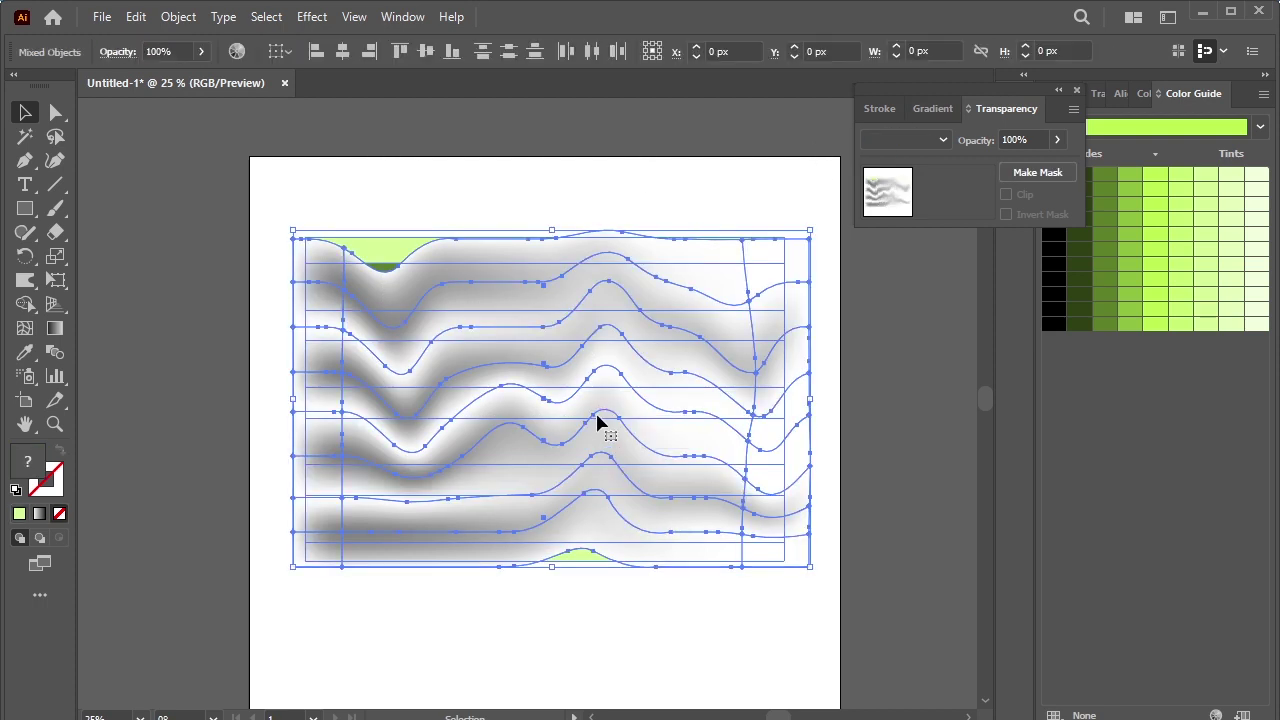
{"action": "left_click", "coordinate": [941, 139]}
{"action": "left_click", "coordinate": [905, 208]}
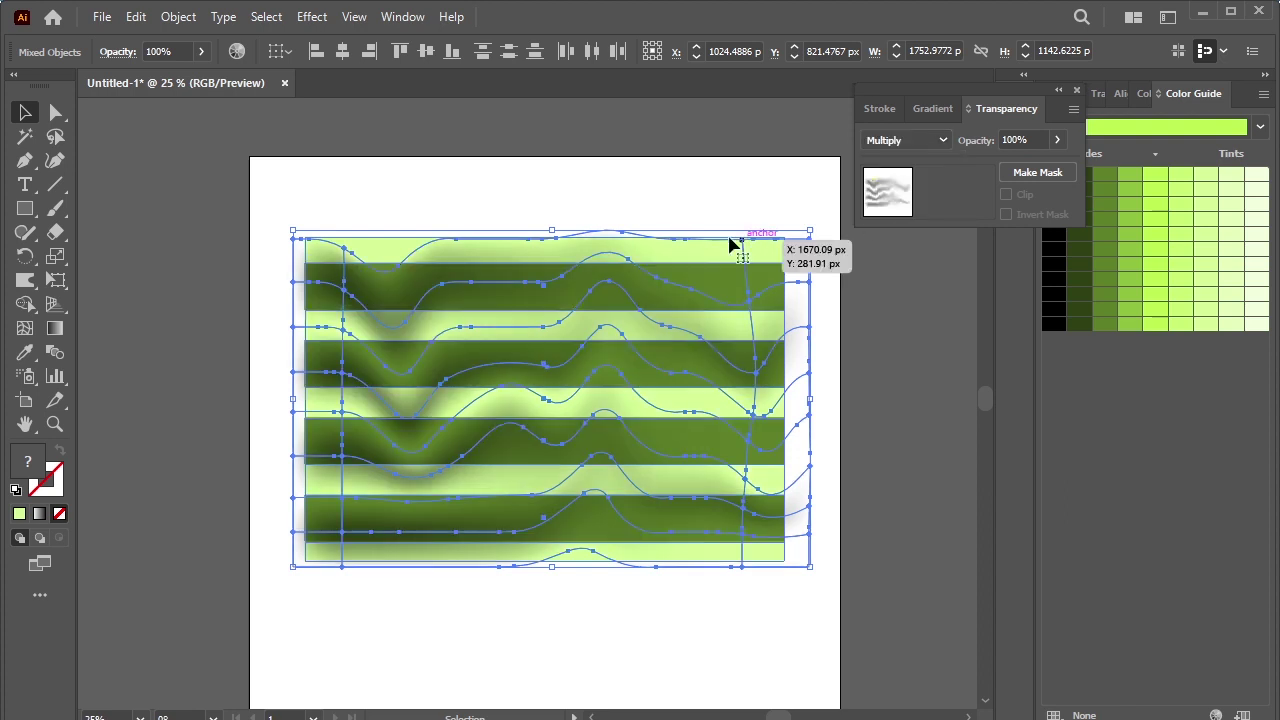
{"action": "left_click", "coordinate": [975, 656]}
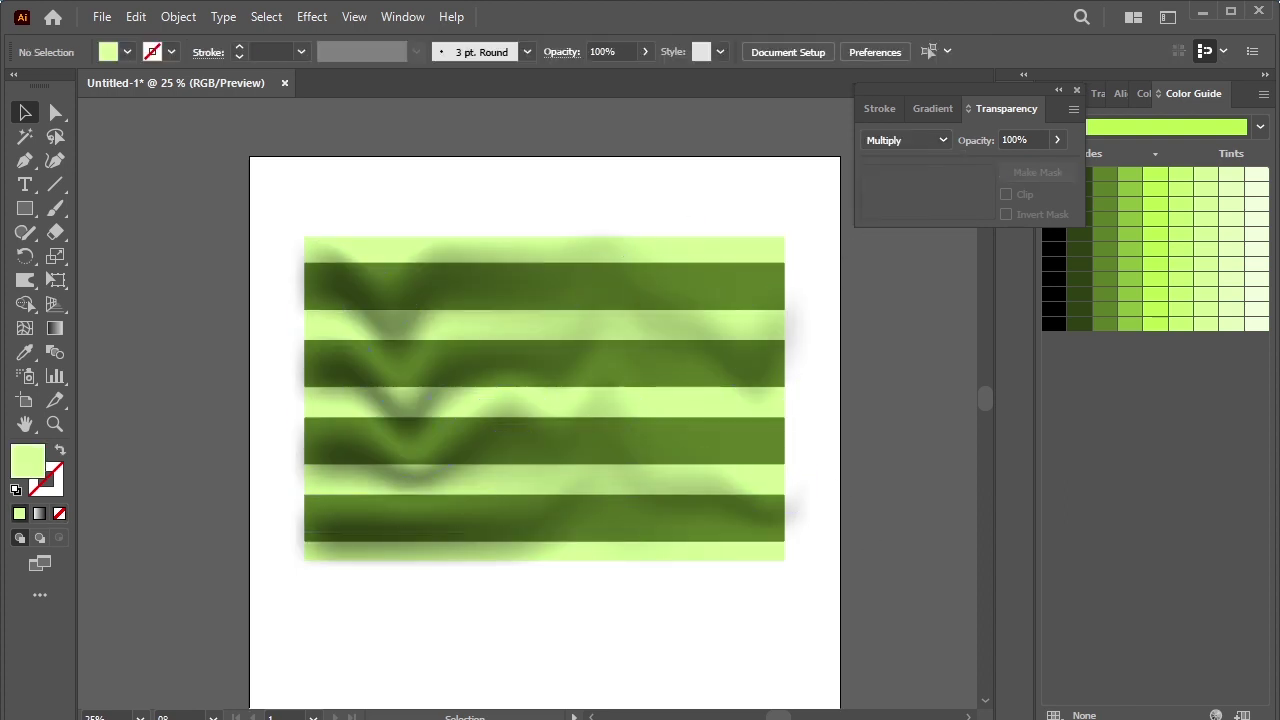
Step: Resize the shadow mesh from its corner, left and bottom edges to cover the stripes
{"action": "left_click", "coordinate": [713, 268]}
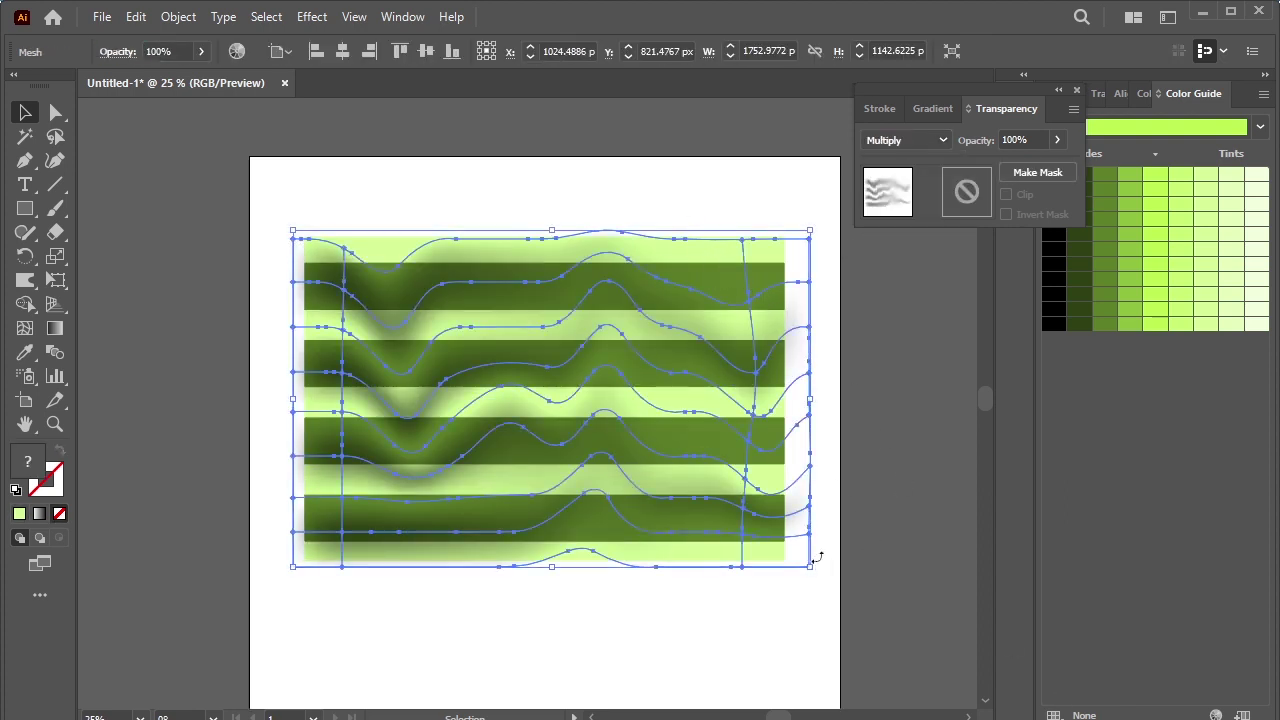
{"action": "left_click_drag", "start_coordinate": [809, 565], "coordinate": [792, 552]}
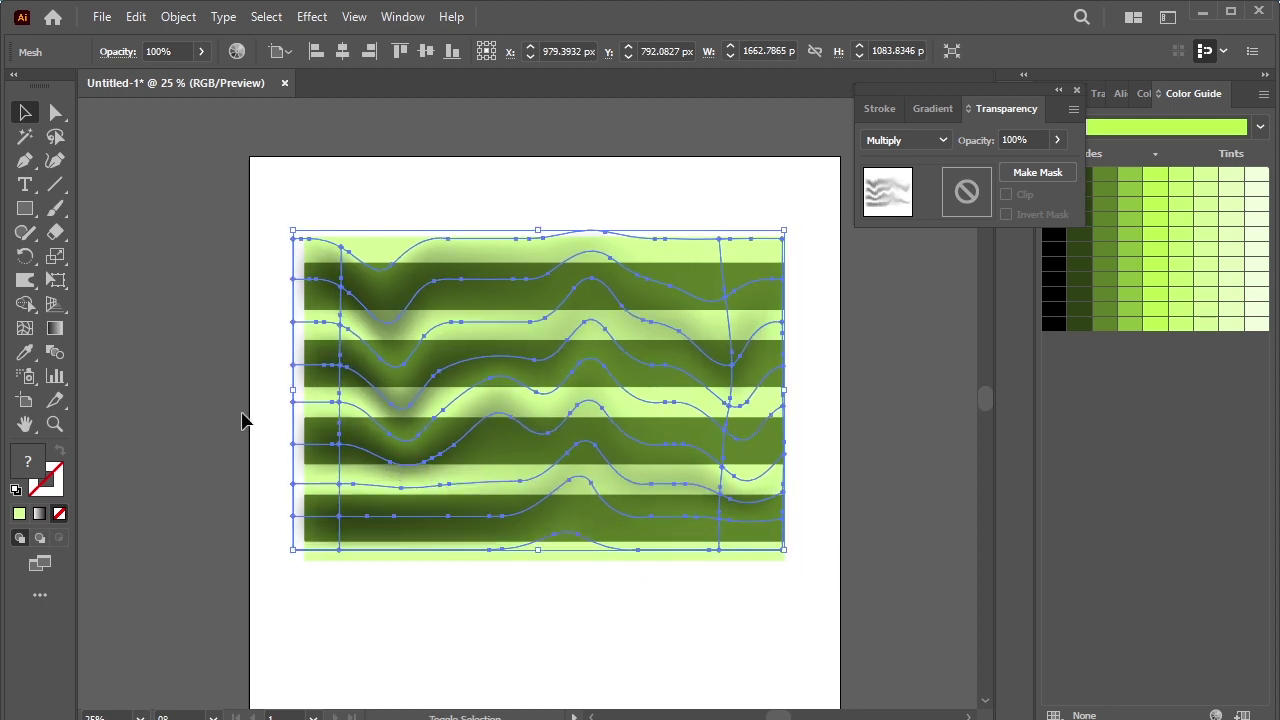
{"action": "left_click_drag", "start_coordinate": [293, 390], "coordinate": [307, 391]}
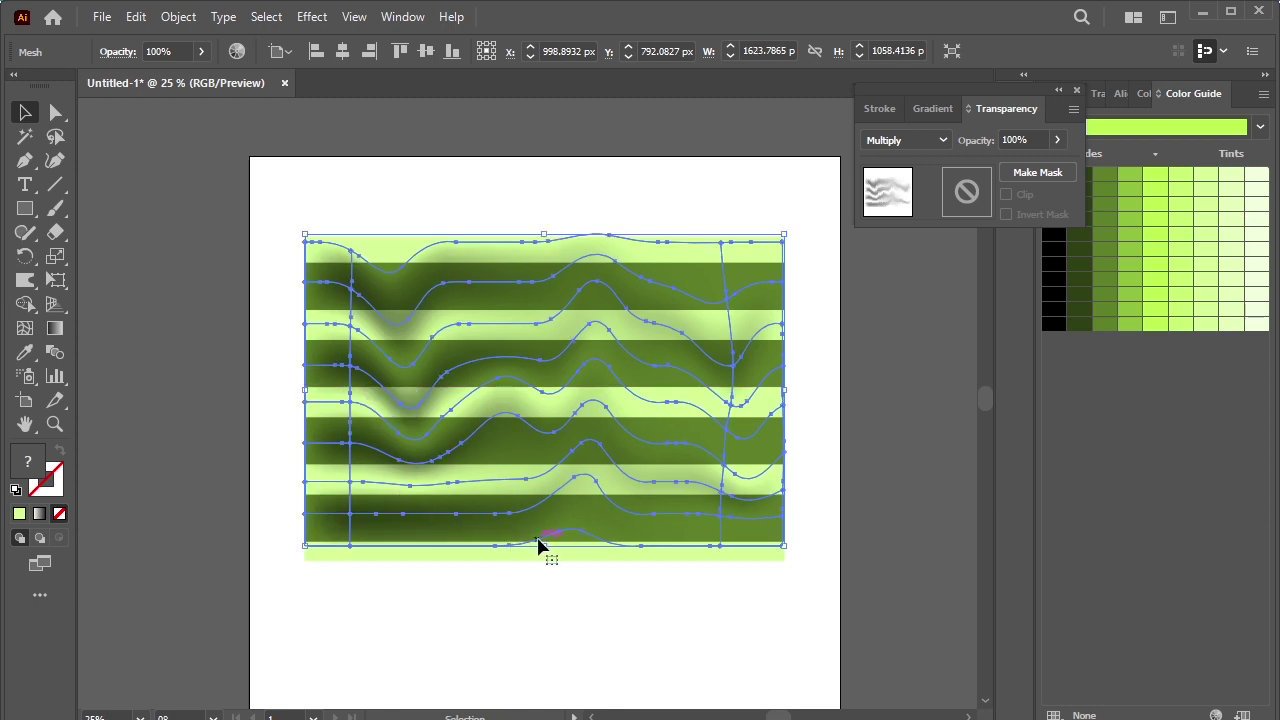
{"action": "left_click_drag", "start_coordinate": [547, 546], "coordinate": [551, 563]}
{"action": "left_click", "coordinate": [583, 620]}
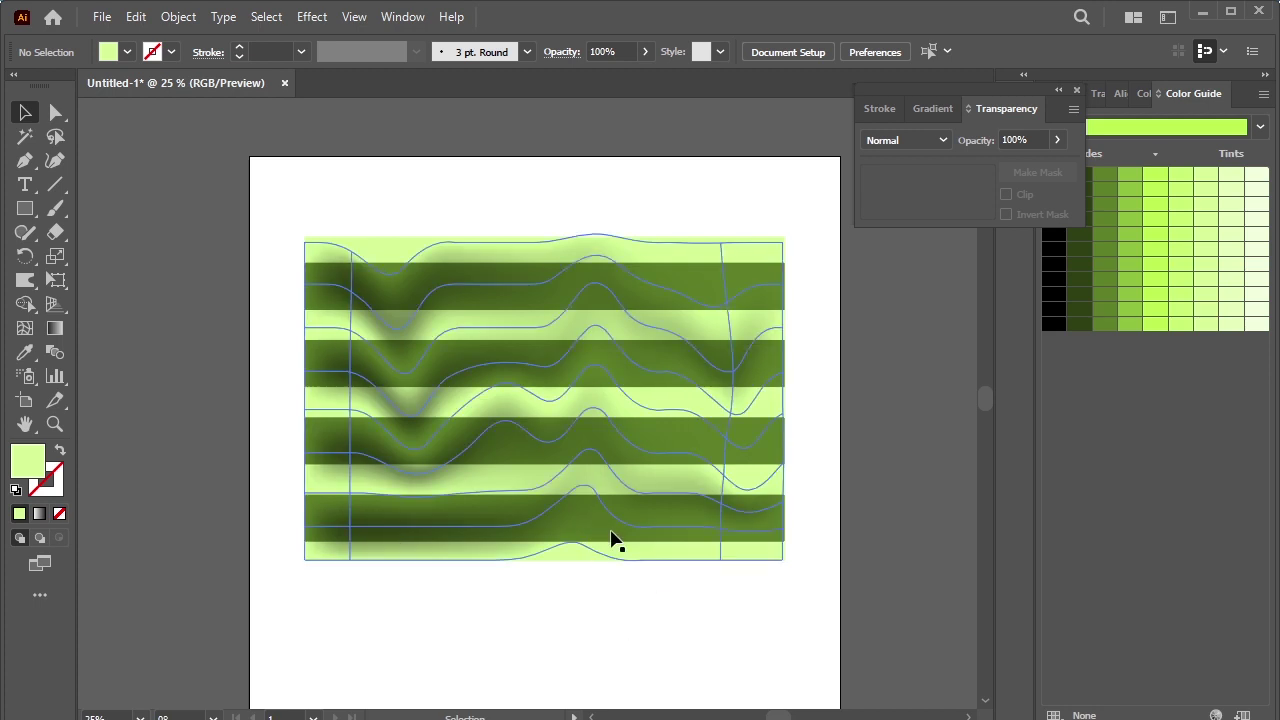
{"action": "left_click", "coordinate": [418, 300]}
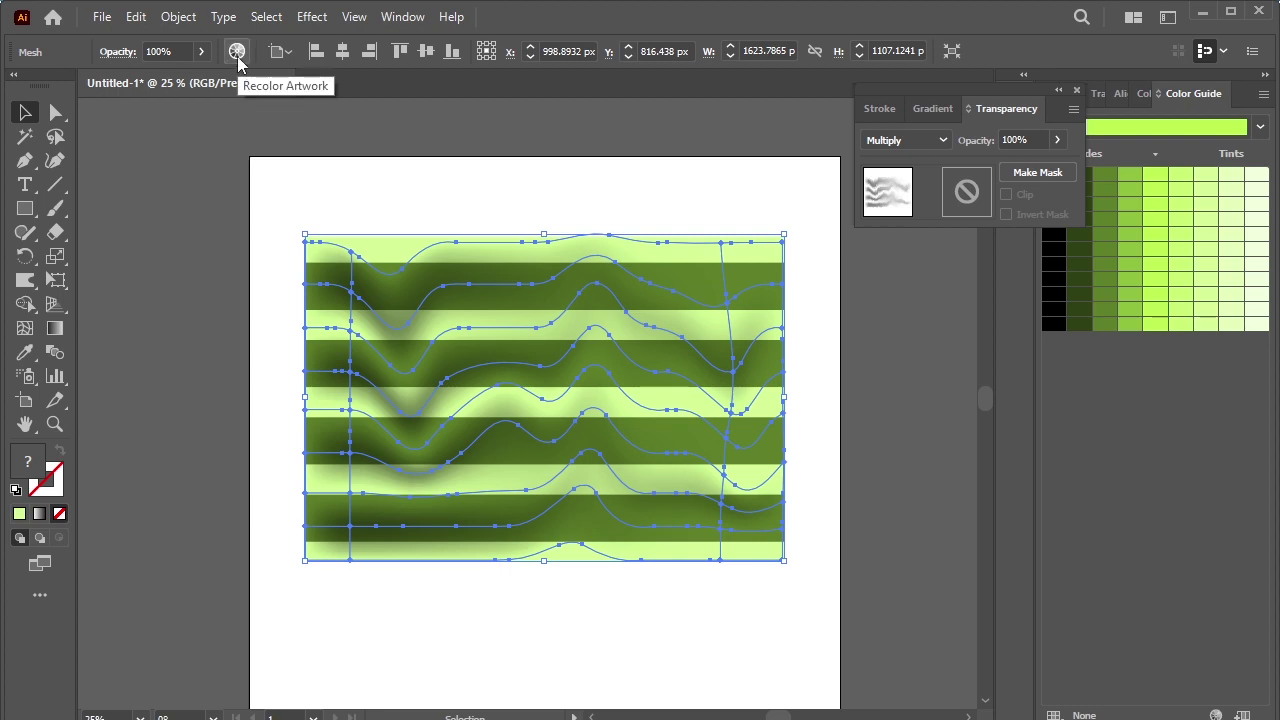
Step: Bring up Recolor Artwork's advanced settings for the fold mesh, positioned clear of the artwork
{"action": "left_click", "coordinate": [237, 51]}
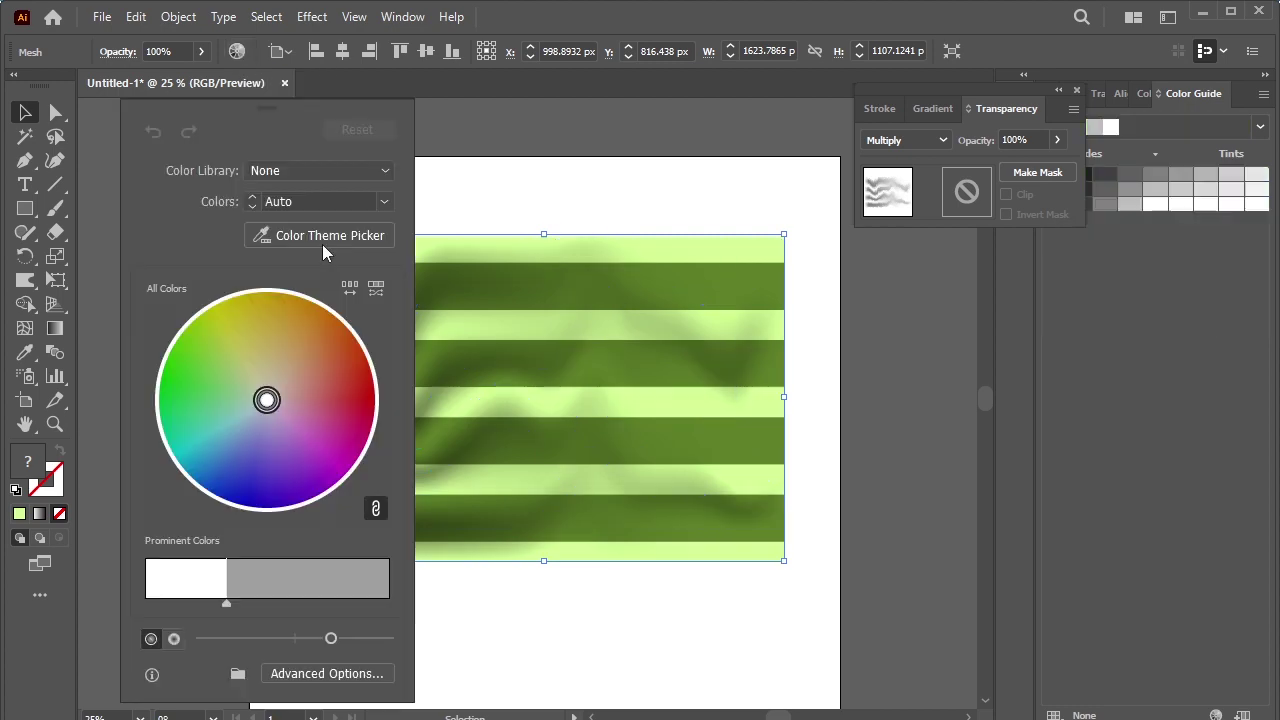
{"action": "left_click", "coordinate": [366, 678]}
{"action": "left_click_drag", "start_coordinate": [708, 210], "coordinate": [720, 100]}
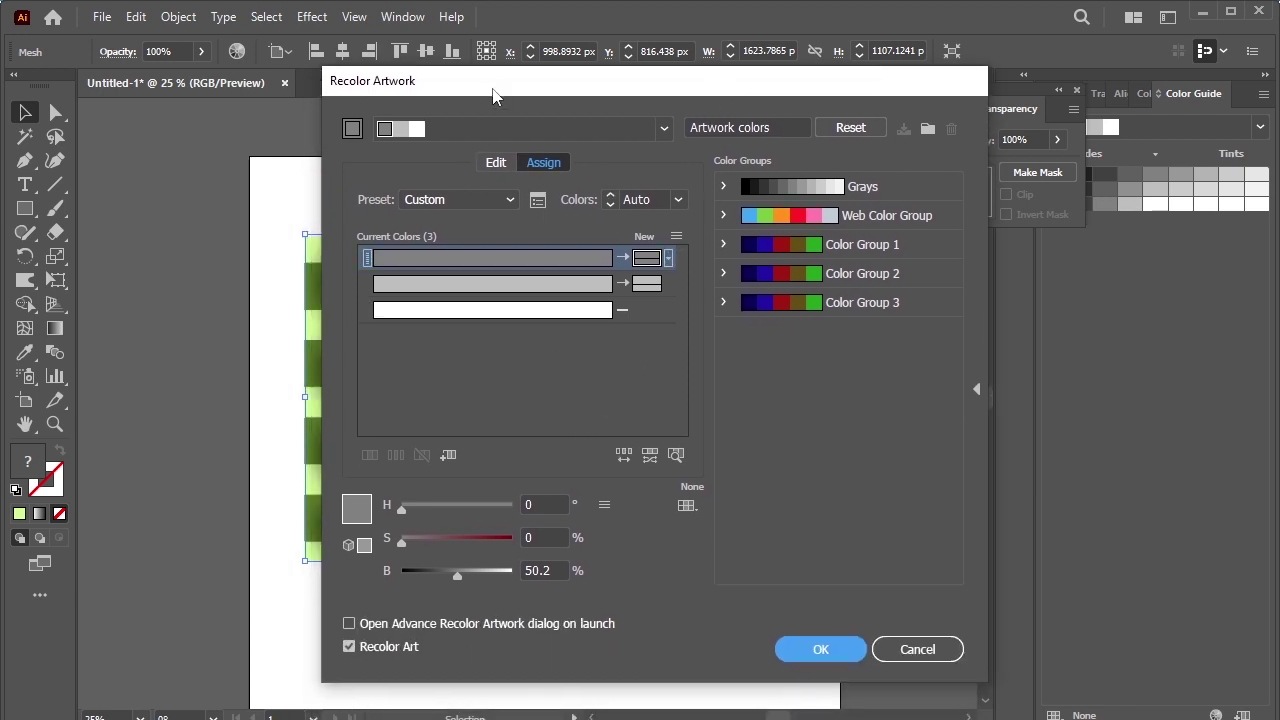
{"action": "left_click_drag", "start_coordinate": [493, 96], "coordinate": [765, 88]}
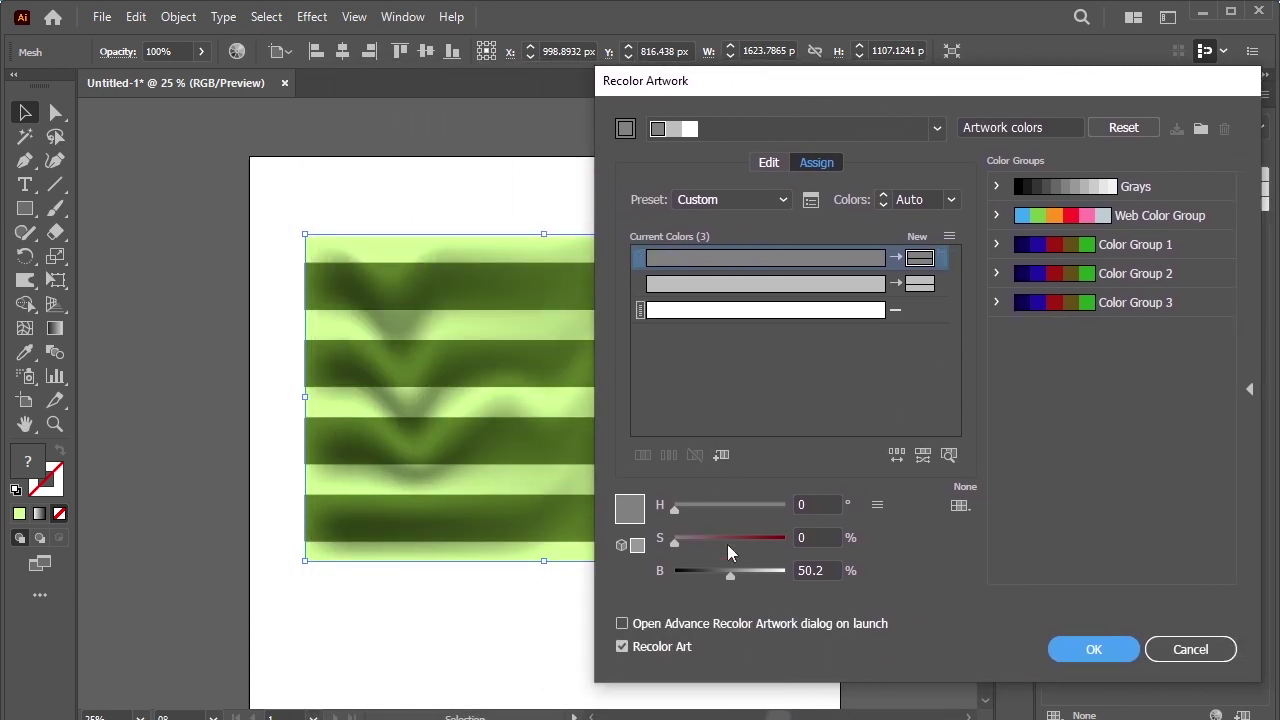
Step: Set the darkest fold grey to 38 brightness, merge the middle grey into white, brighten the lighter tone
{"action": "left_click", "coordinate": [709, 572]}
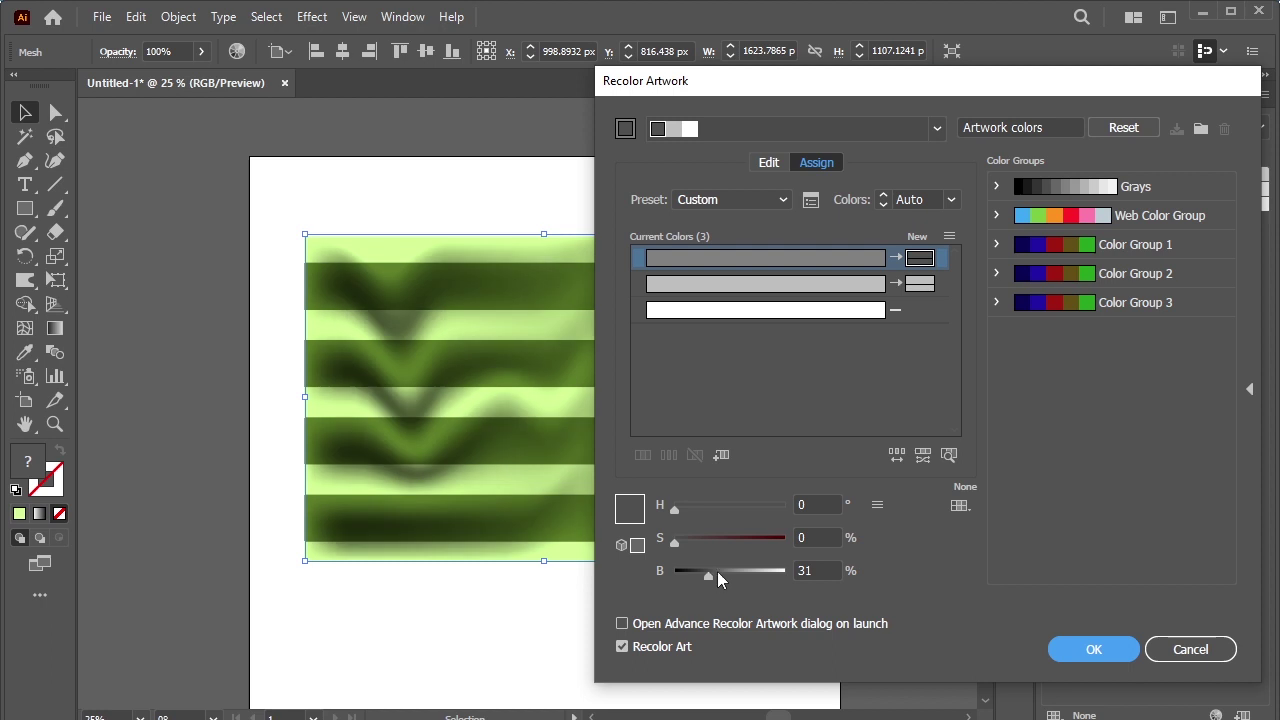
{"action": "left_click", "coordinate": [717, 571]}
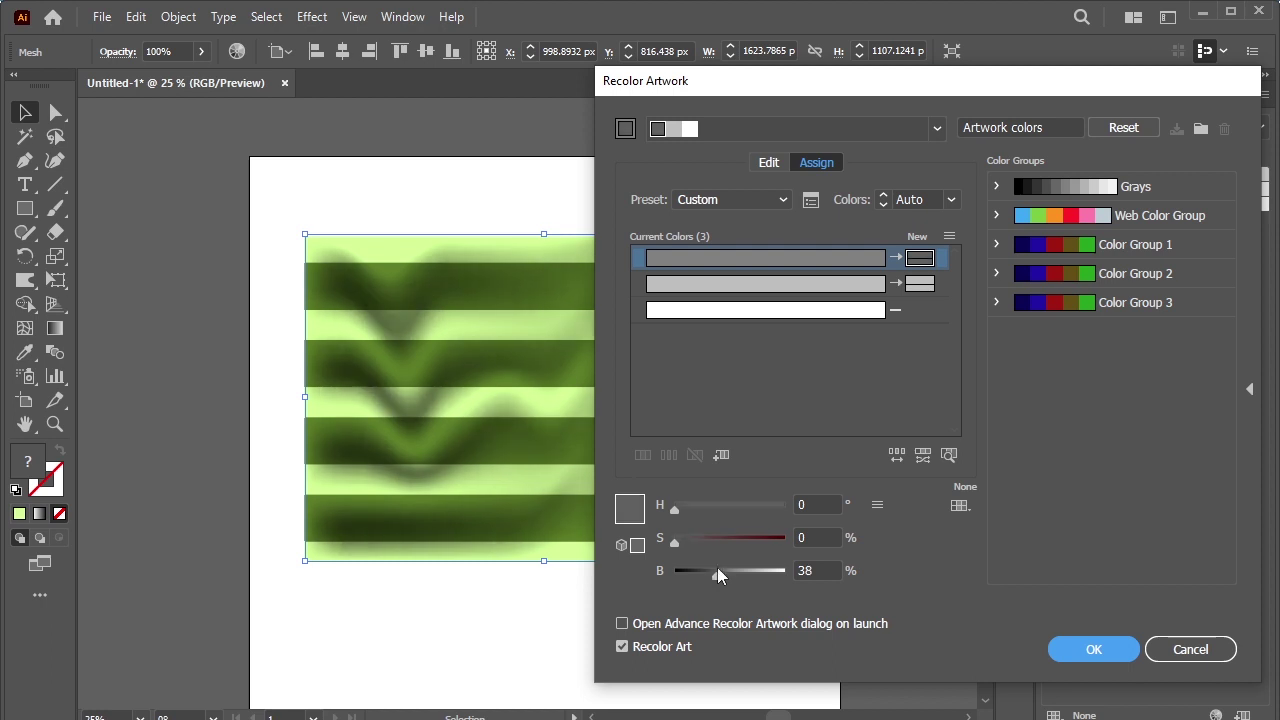
{"action": "left_click", "coordinate": [799, 285]}
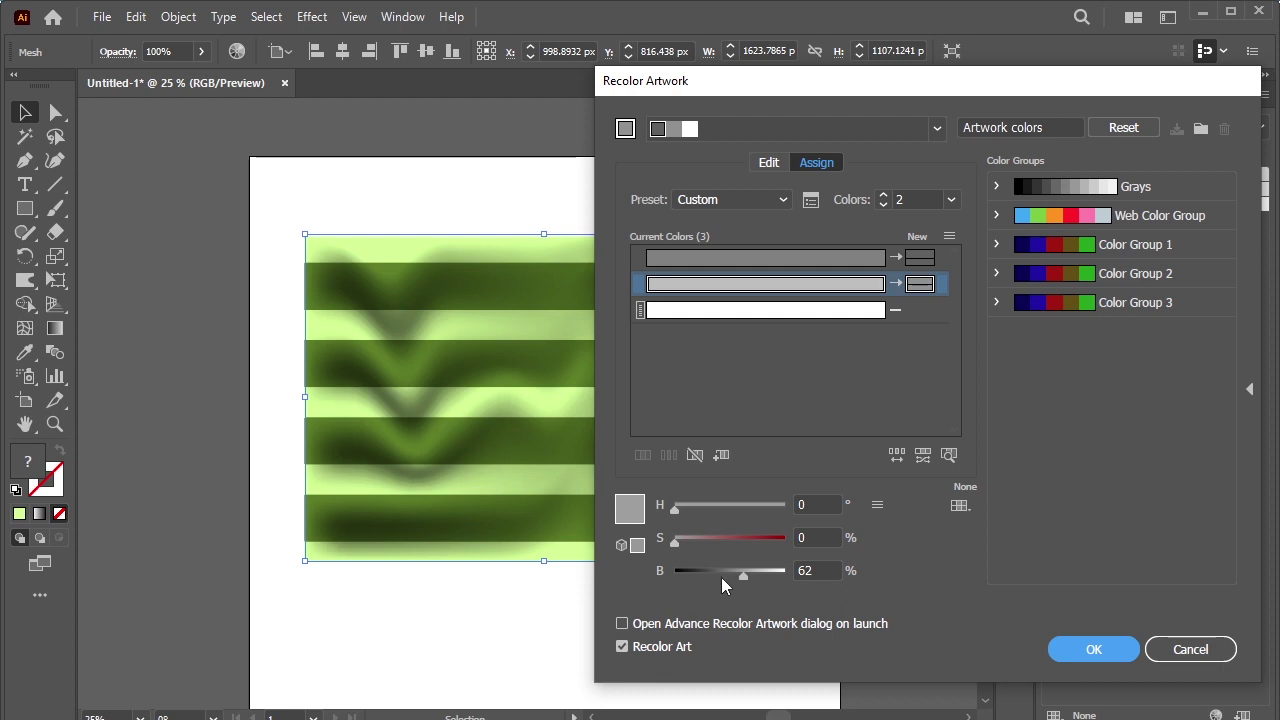
{"action": "left_click_drag", "start_coordinate": [794, 285], "coordinate": [797, 320]}
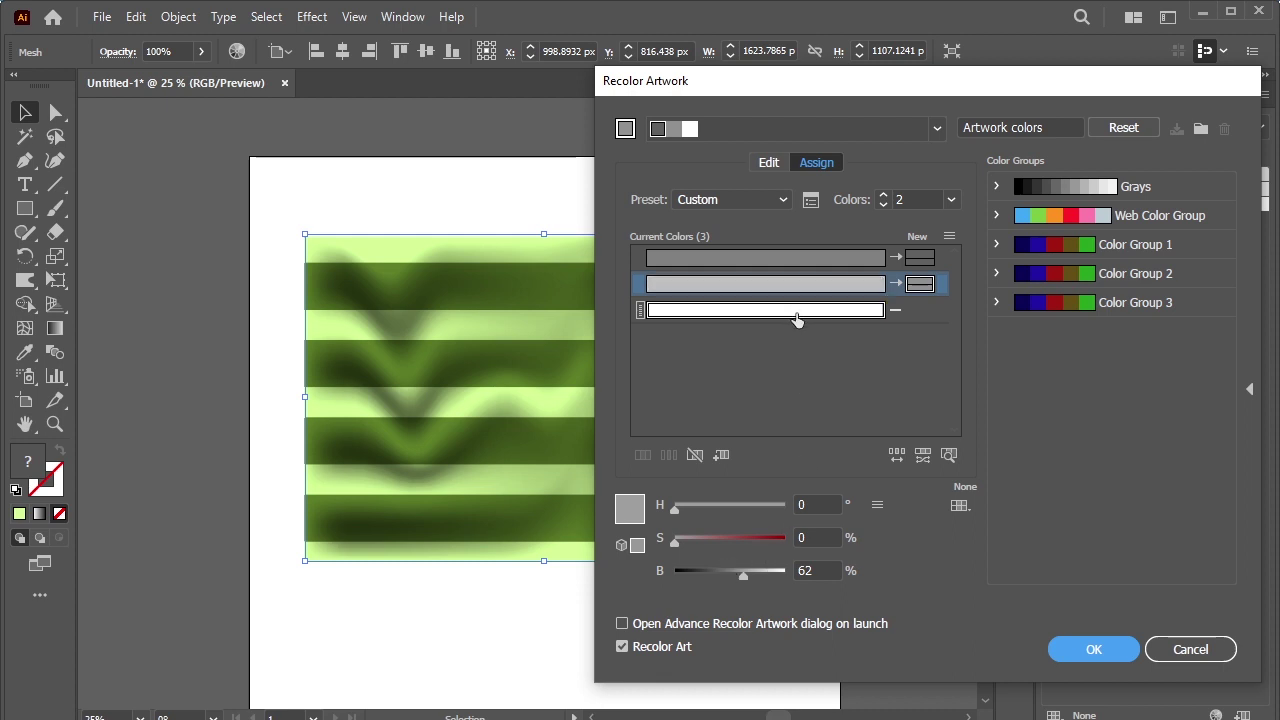
{"action": "mouse_move", "coordinate": [735, 574]}
{"action": "left_mouse_down"}
{"action": "mouse_move", "coordinate": [784, 571]}
{"action": "mouse_move", "coordinate": [754, 574]}
{"action": "left_mouse_up"}
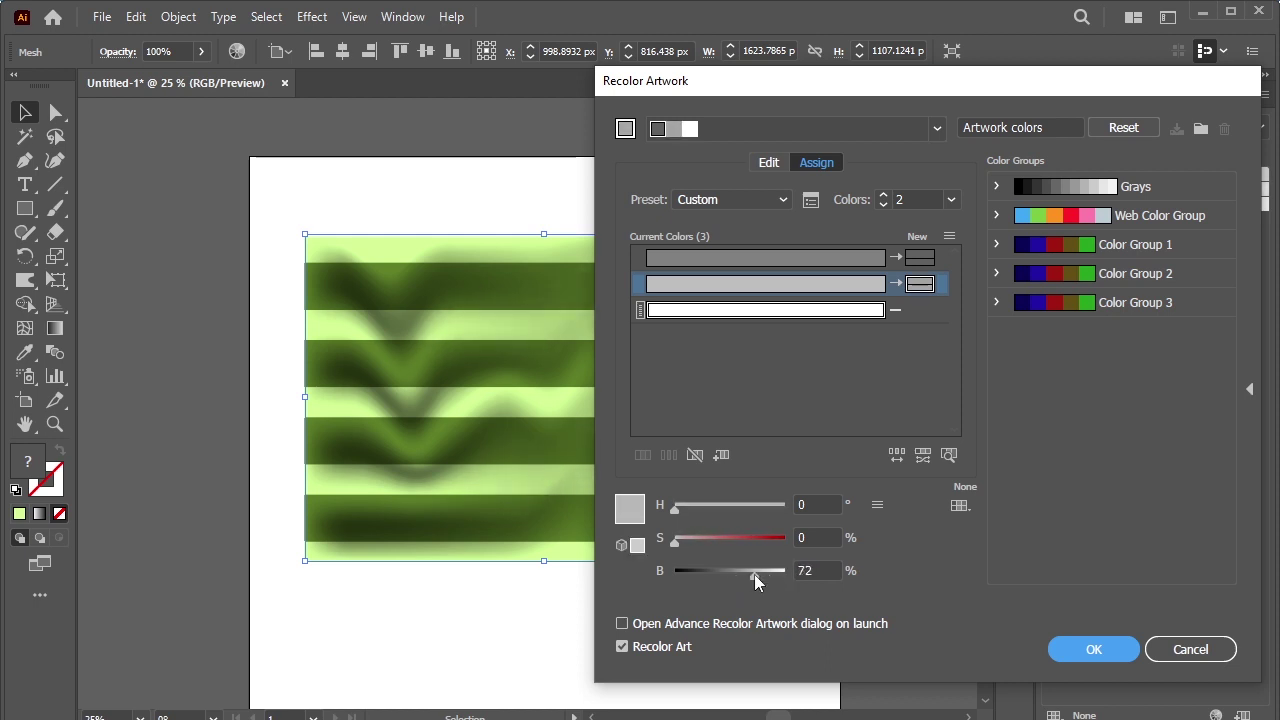
{"action": "left_click", "coordinate": [1090, 651]}
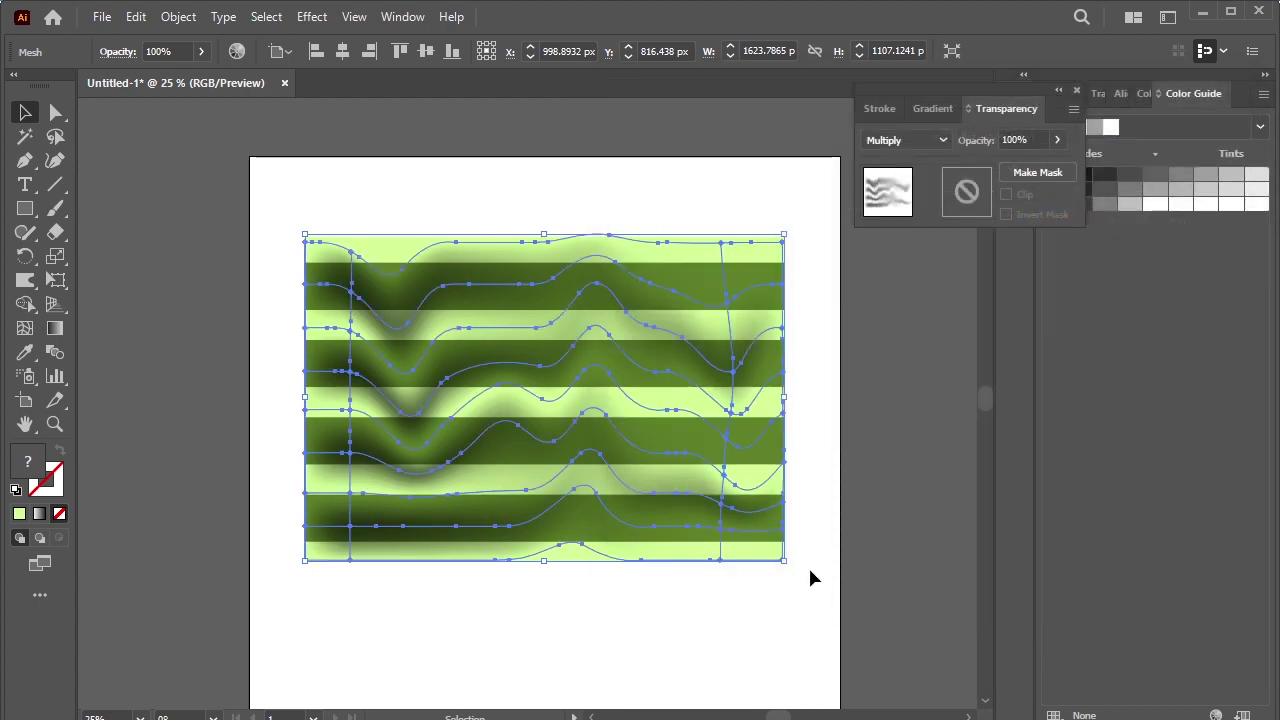
Step: Select the striped fabric and set the Warp tool's brush width to 600 px
{"action": "left_click", "coordinate": [810, 578]}
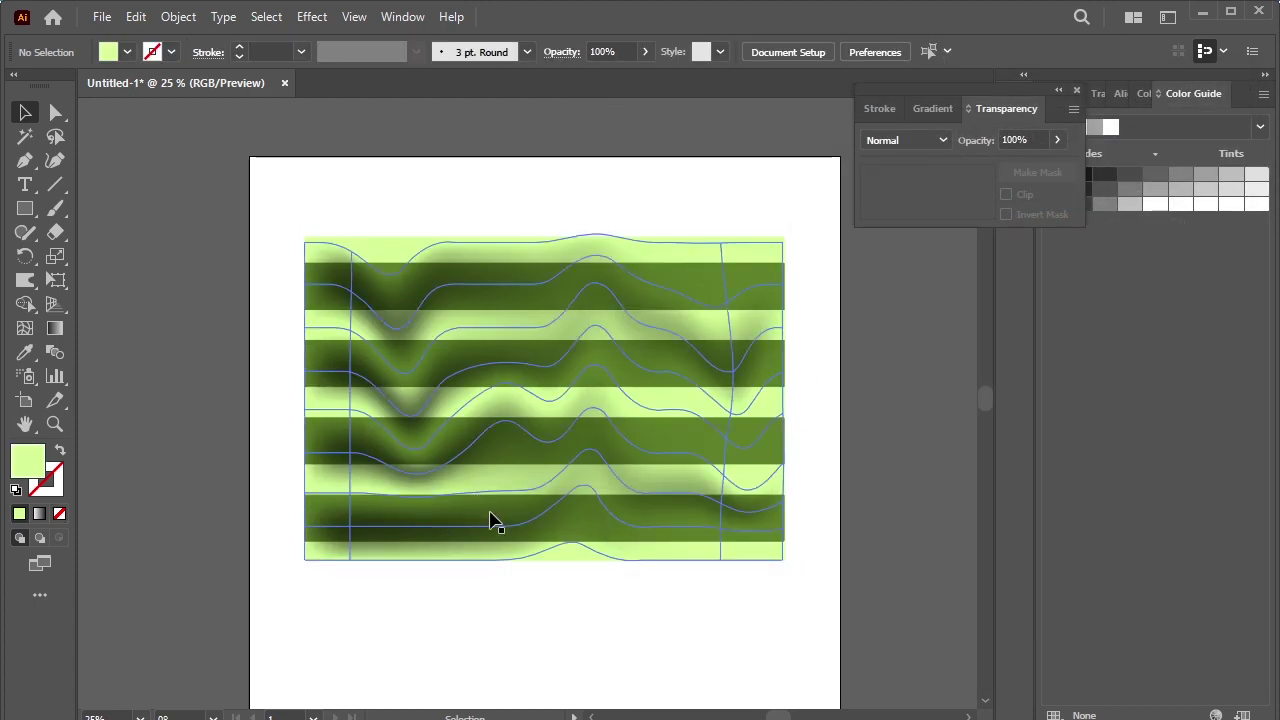
{"action": "left_click", "coordinate": [760, 557]}
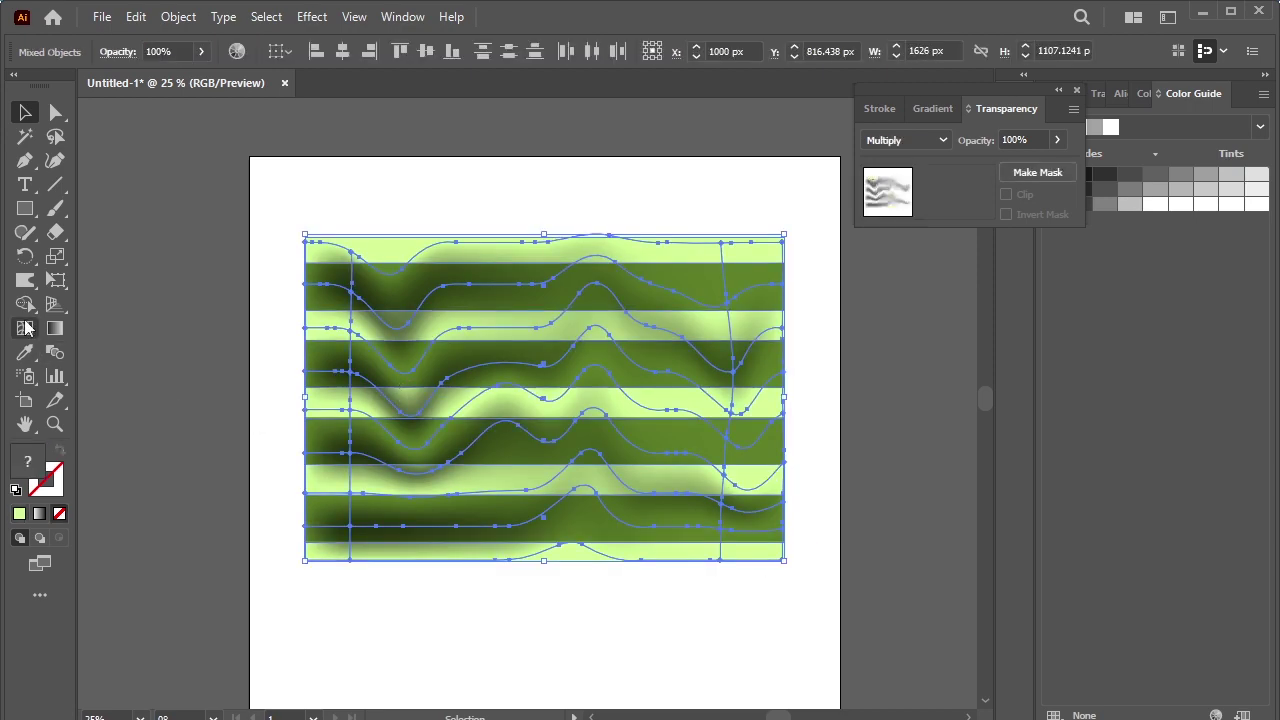
{"action": "left_click", "coordinate": [26, 284]}
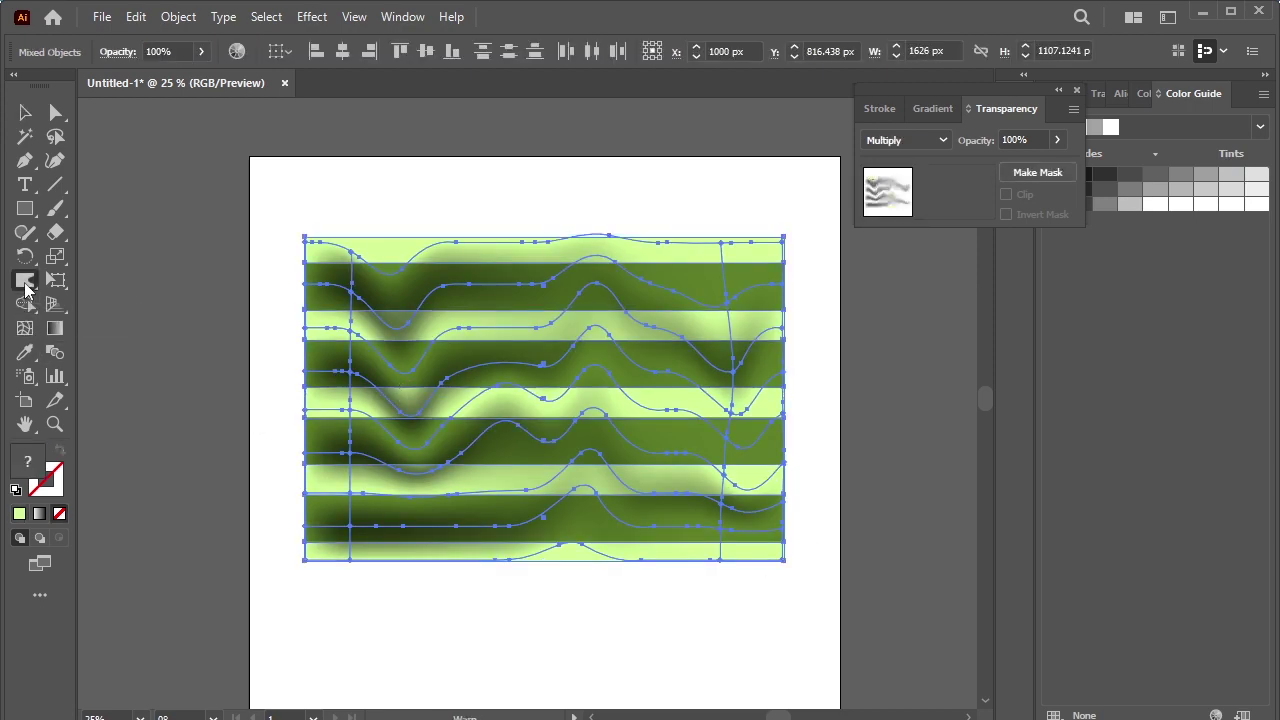
{"action": "double_click", "coordinate": [26, 284]}
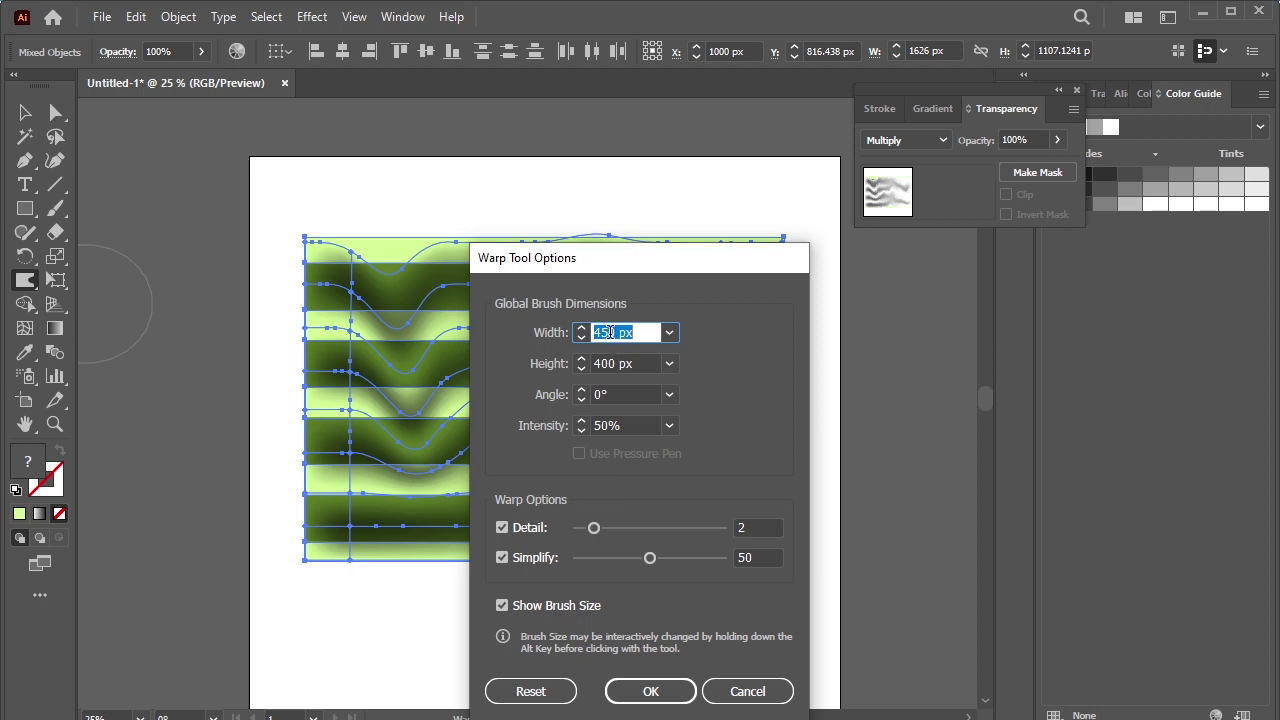
{"action": "left_click", "coordinate": [669, 333]}
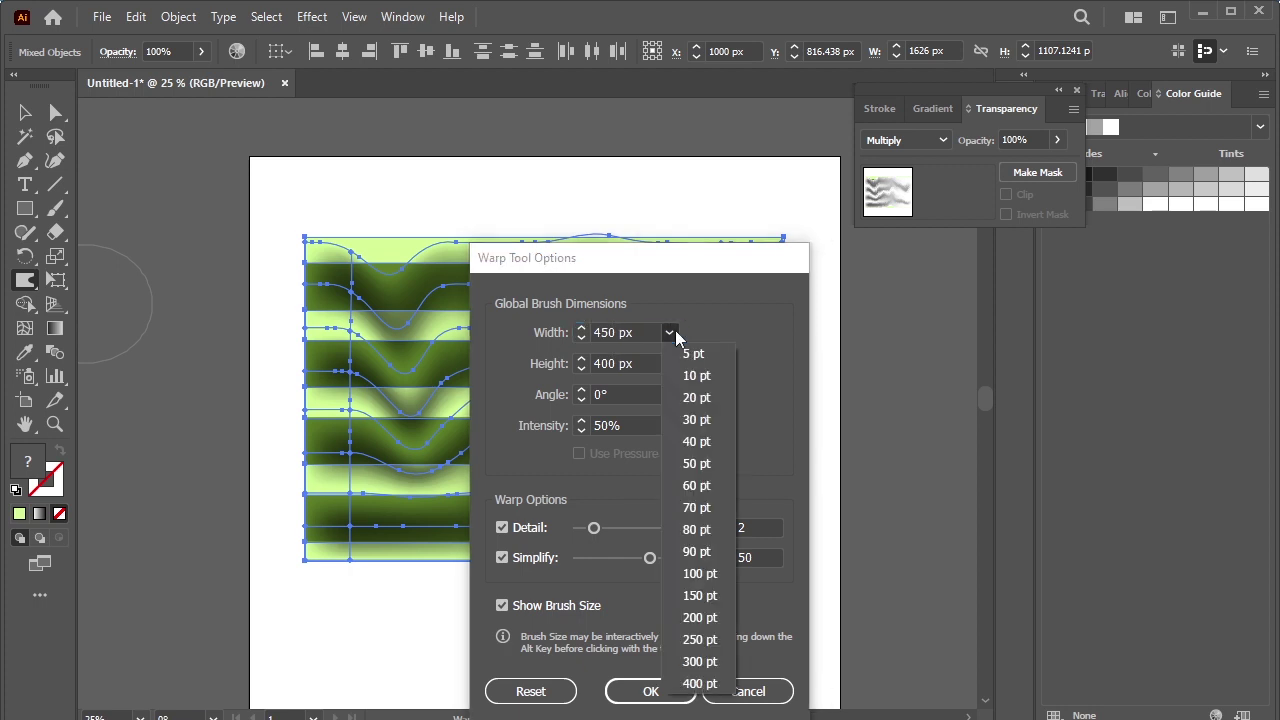
{"action": "double_click", "coordinate": [615, 331]}
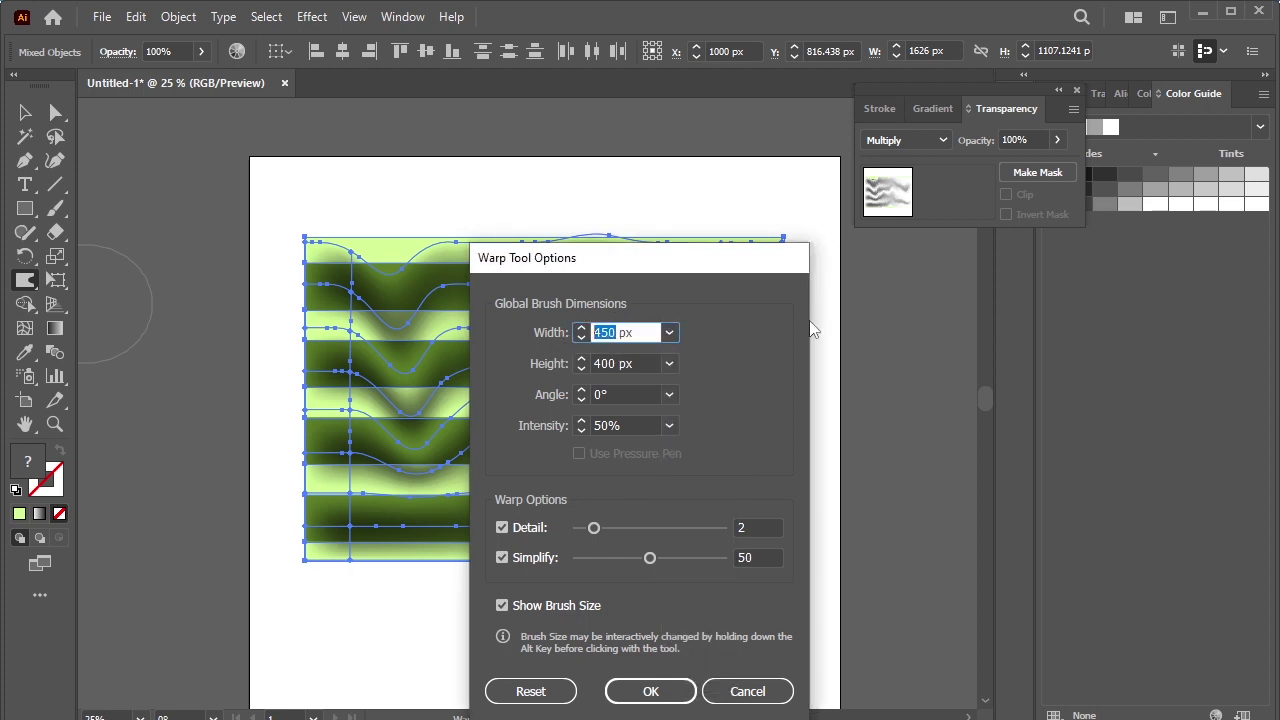
{"action": "type", "text": "600"}
{"action": "double_click", "coordinate": [592, 362]}
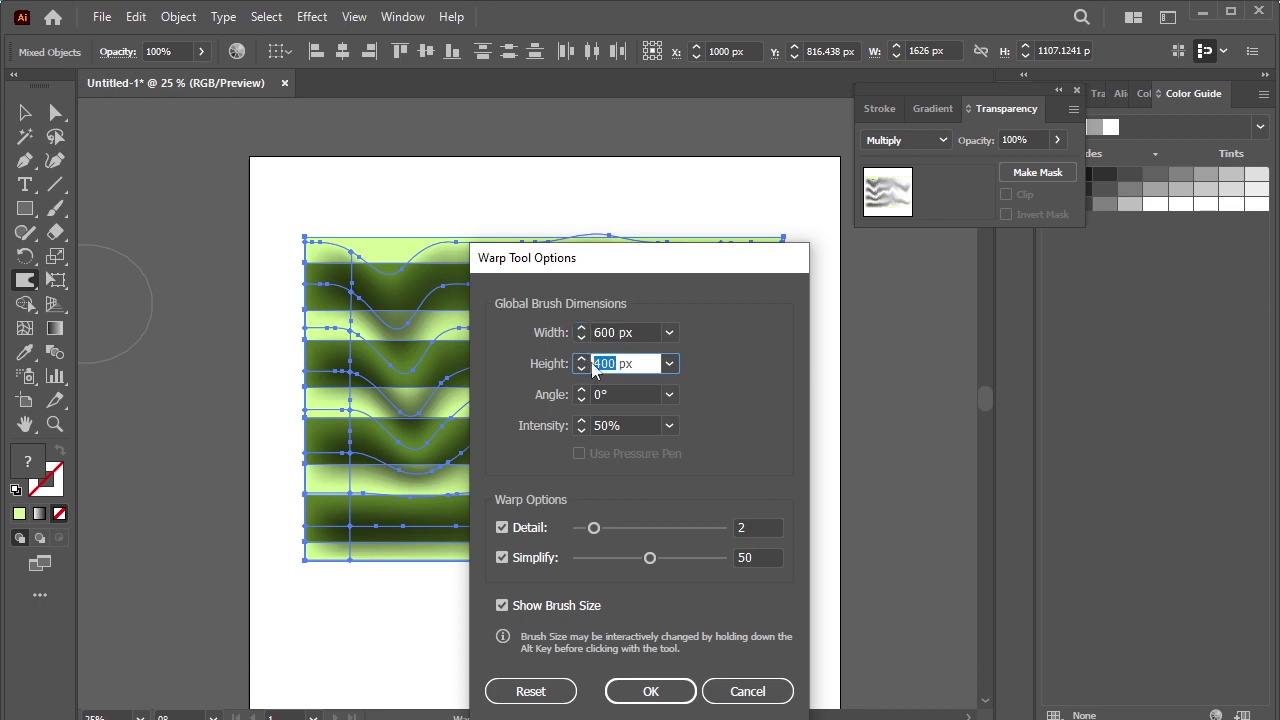
{"action": "type", "text": "600"}
{"action": "left_click", "coordinate": [648, 692]}
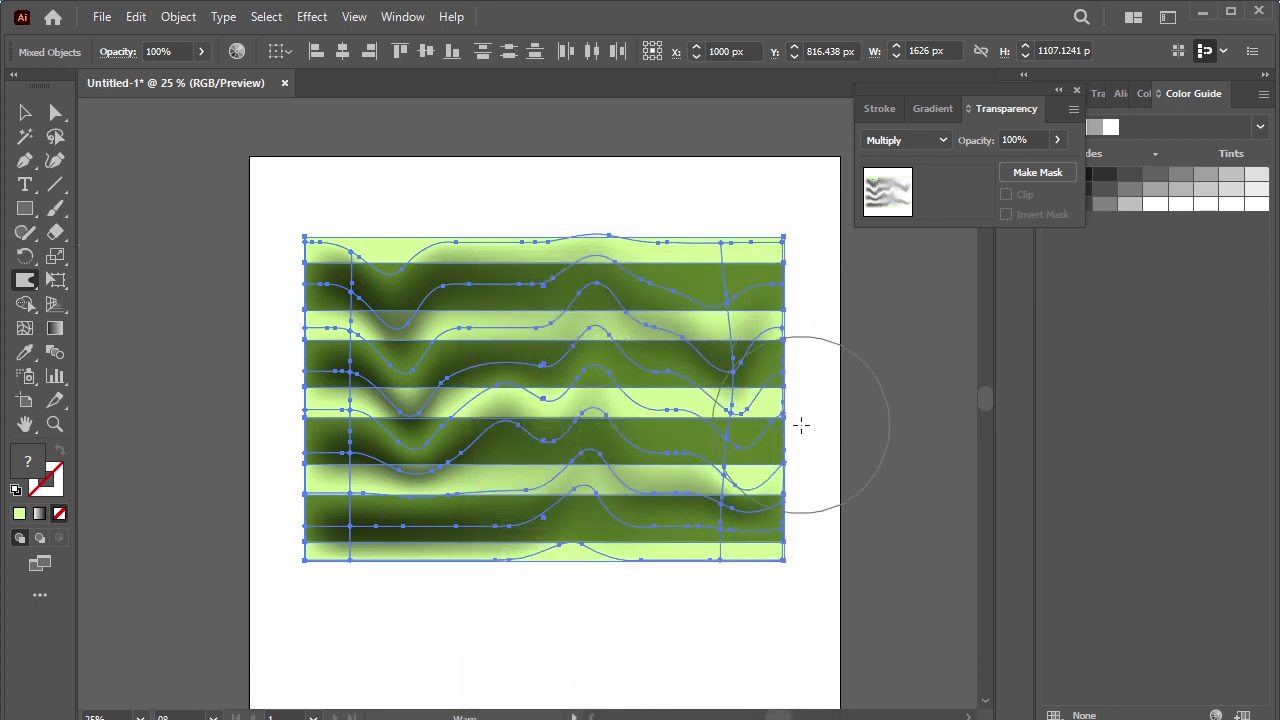
Step: Warp the fabric's right, bottom, left and top edges into wavy contours, then deselect
{"action": "left_click_drag", "start_coordinate": [803, 423], "coordinate": [575, 338]}
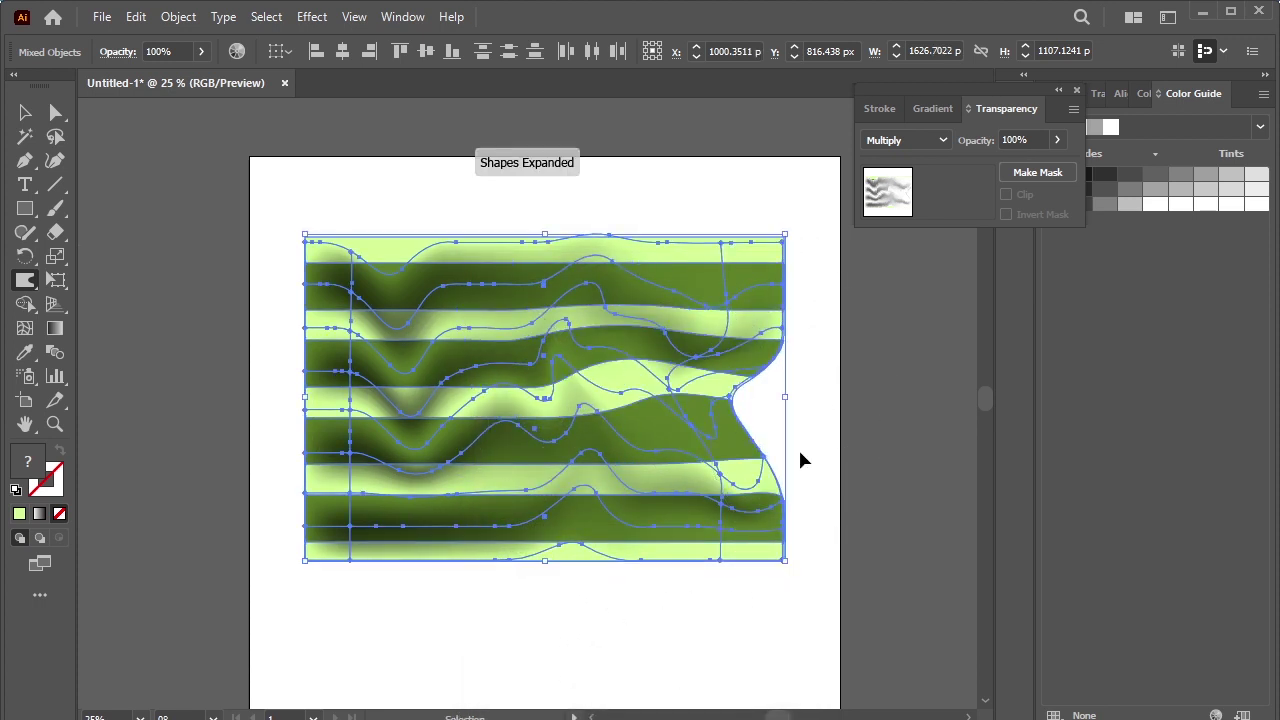
{"action": "key", "text": "ctrl+z"}
{"action": "left_click_drag", "start_coordinate": [837, 362], "coordinate": [755, 372]}
{"action": "left_click_drag", "start_coordinate": [757, 486], "coordinate": [740, 495]}
{"action": "left_click_drag", "start_coordinate": [650, 555], "coordinate": [505, 556]}
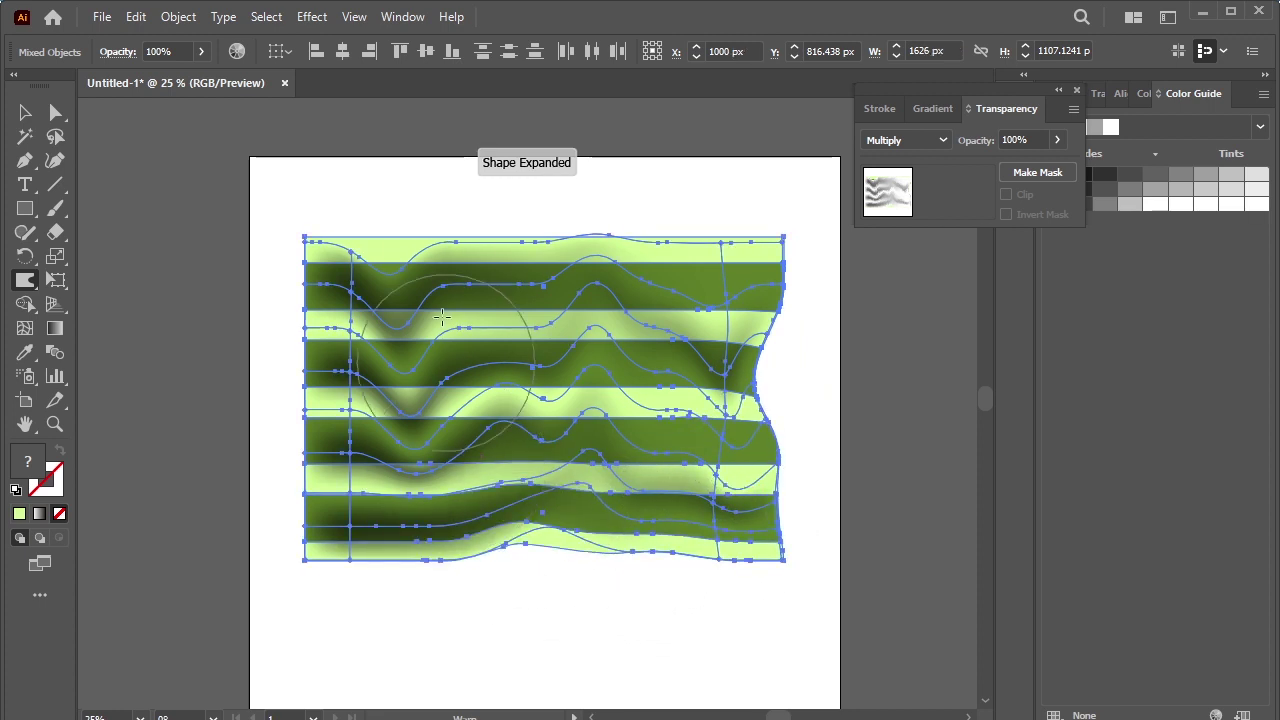
{"action": "mouse_move", "coordinate": [326, 401]}
{"action": "left_mouse_down"}
{"action": "mouse_move", "coordinate": [338, 355]}
{"action": "mouse_move", "coordinate": [320, 490]}
{"action": "mouse_move", "coordinate": [330, 520]}
{"action": "left_mouse_up"}
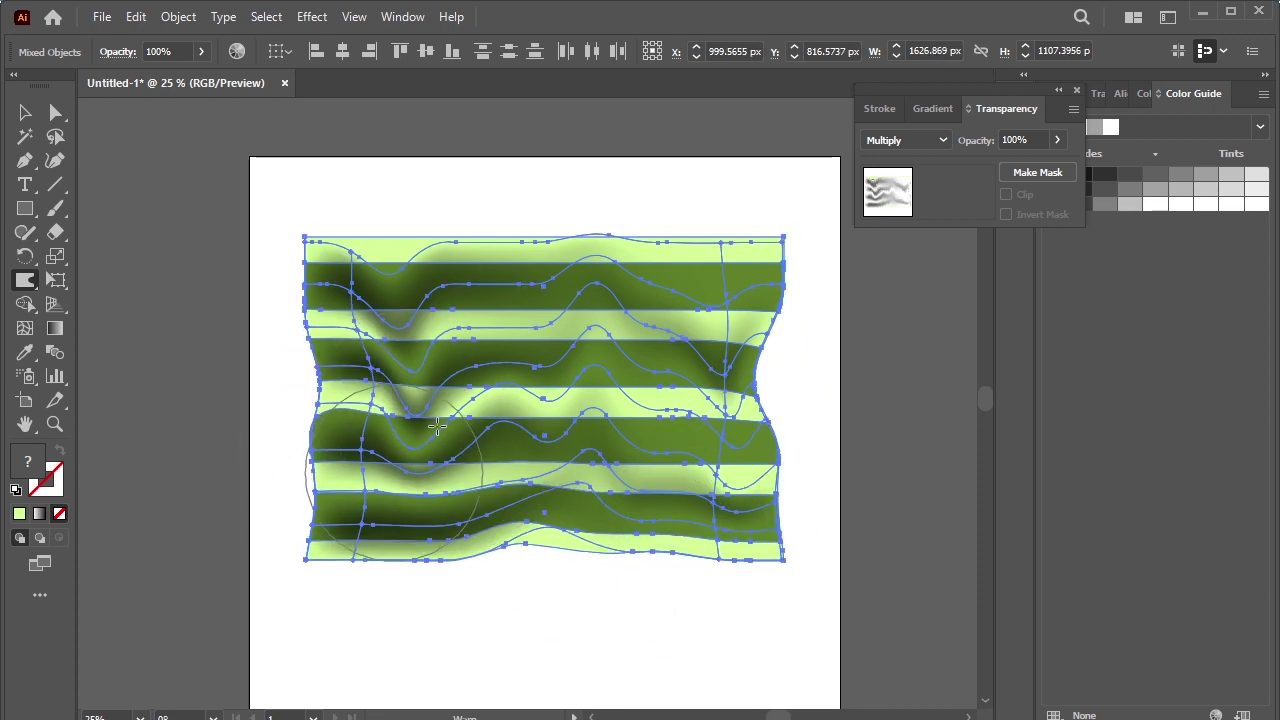
{"action": "mouse_move", "coordinate": [480, 284]}
{"action": "left_mouse_down"}
{"action": "mouse_move", "coordinate": [745, 275]}
{"action": "mouse_move", "coordinate": [605, 277]}
{"action": "mouse_move", "coordinate": [588, 353]}
{"action": "mouse_move", "coordinate": [455, 315]}
{"action": "mouse_move", "coordinate": [466, 266]}
{"action": "left_mouse_up"}
{"action": "left_click", "coordinate": [25, 112]}
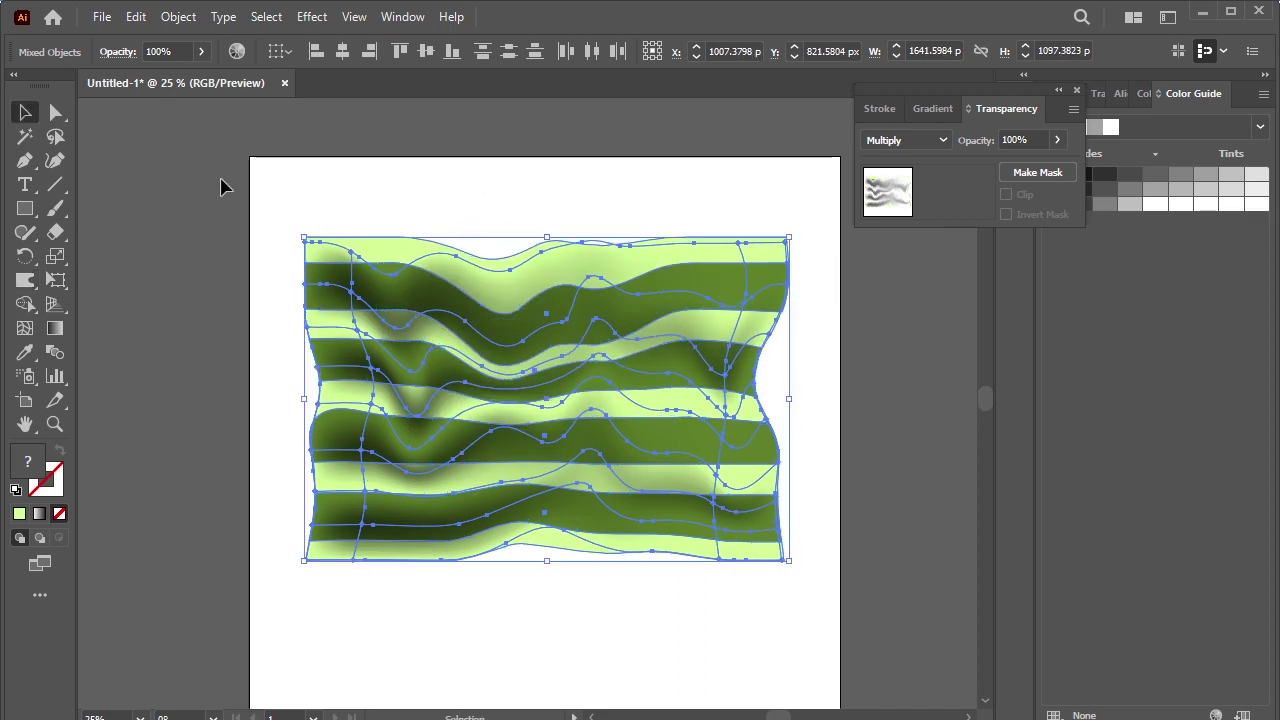
{"action": "left_click", "coordinate": [298, 308]}
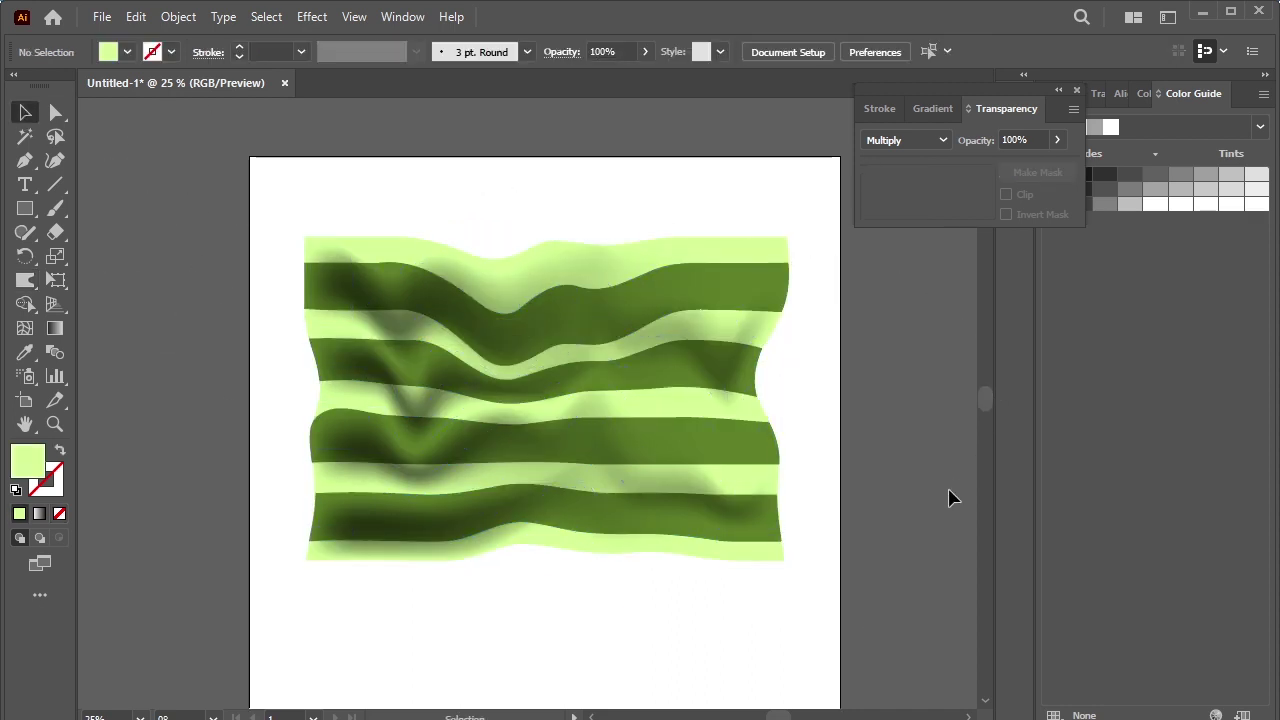
{"action": "scroll", "coordinate": [842, 513], "scroll_direction": "down", "scroll_amount": 1}
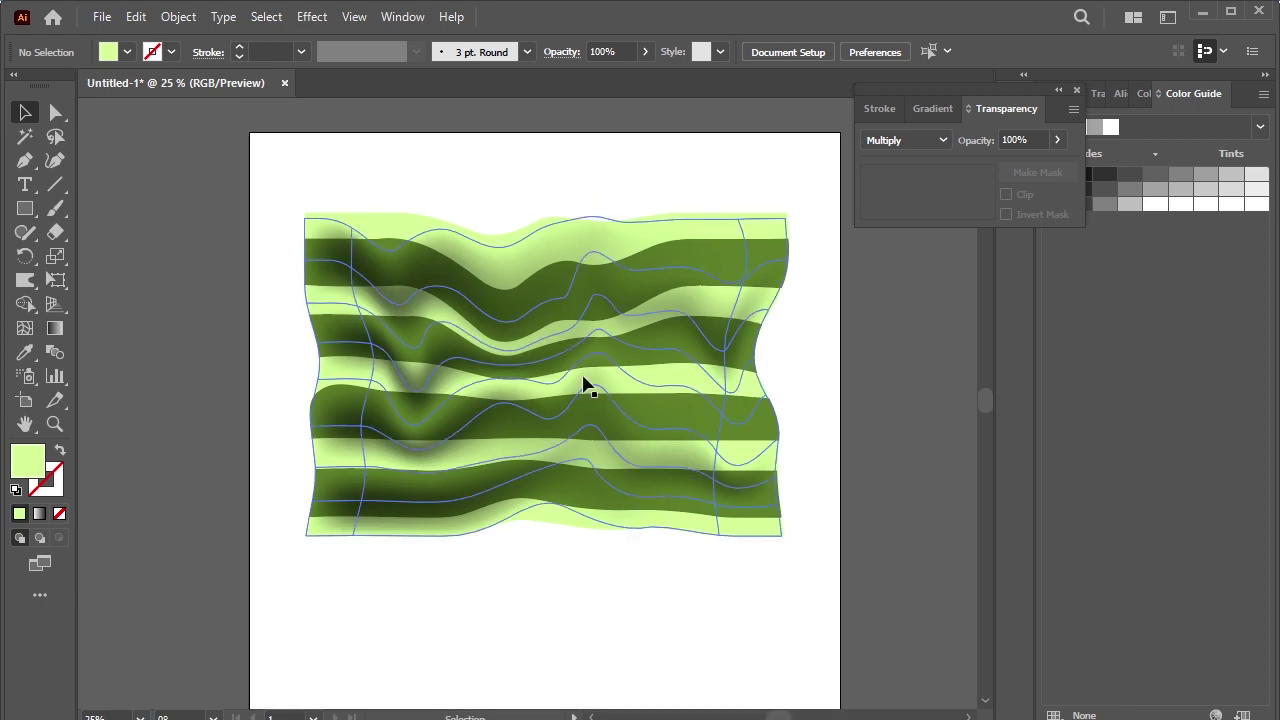